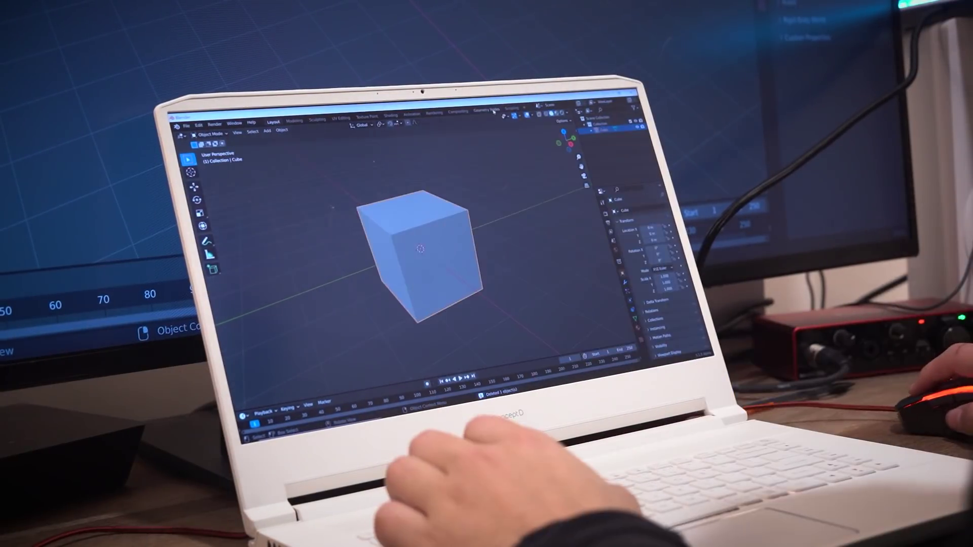
Replace the Group Input node with an Ico Sphere of 3 subdivisions feeding a Dual Mesh node into the Group Output.
key(x)
key(shift+a)
click(306, 267)
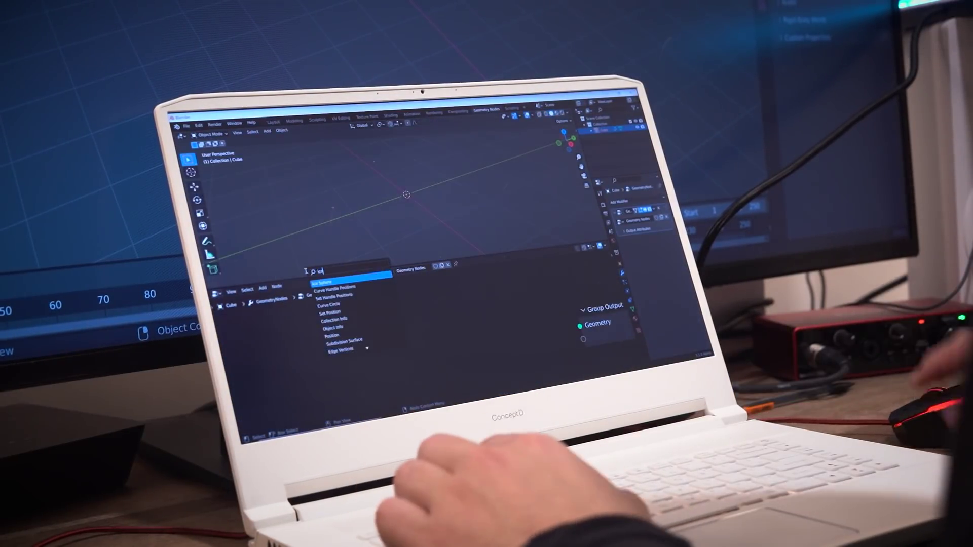
text(ico)
key(Return)
click(354, 334)
drag(412, 325, 579, 326)
key(shift+a)
click(425, 260)
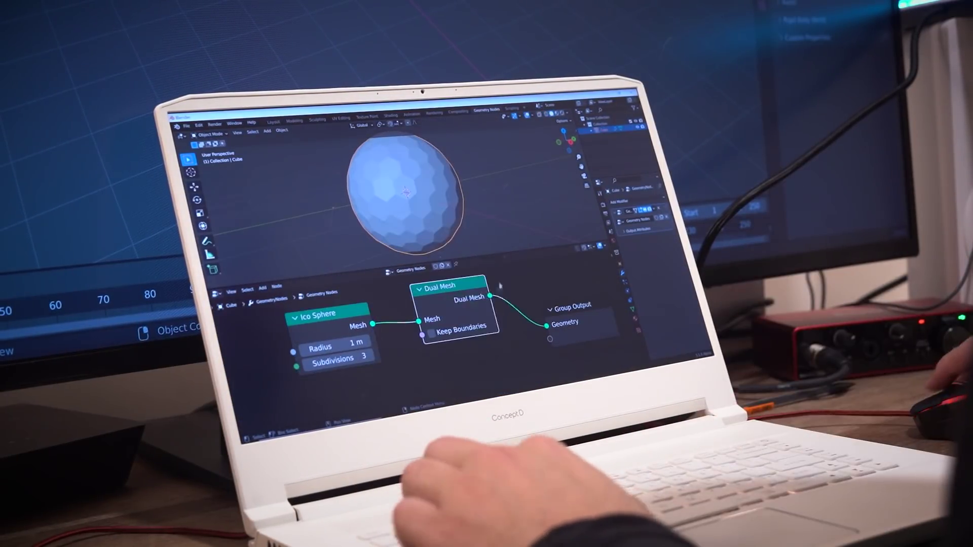
Insert a Delete Geometry node before the output, with its selection driven by a Noise Texture through a ColorRamp.
key(shift+a)
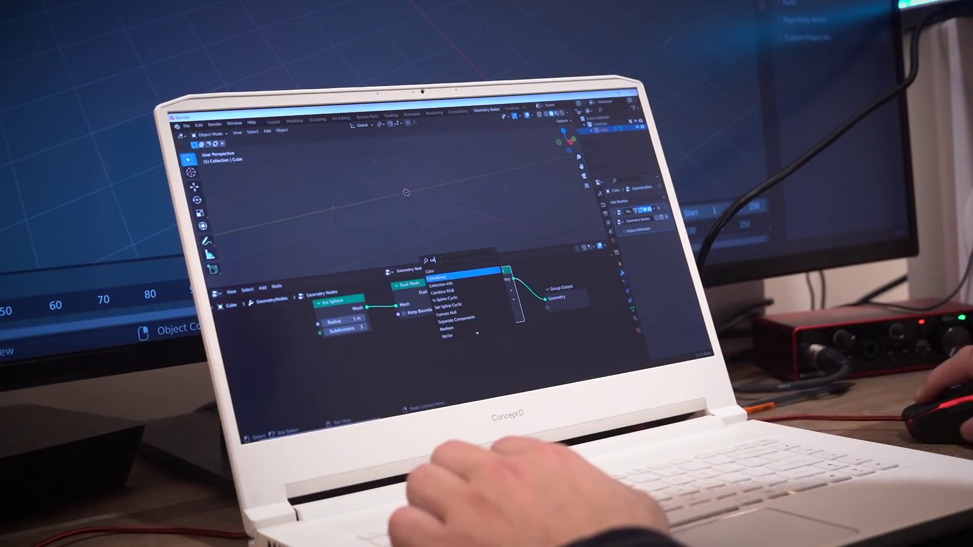
key(shift+a)
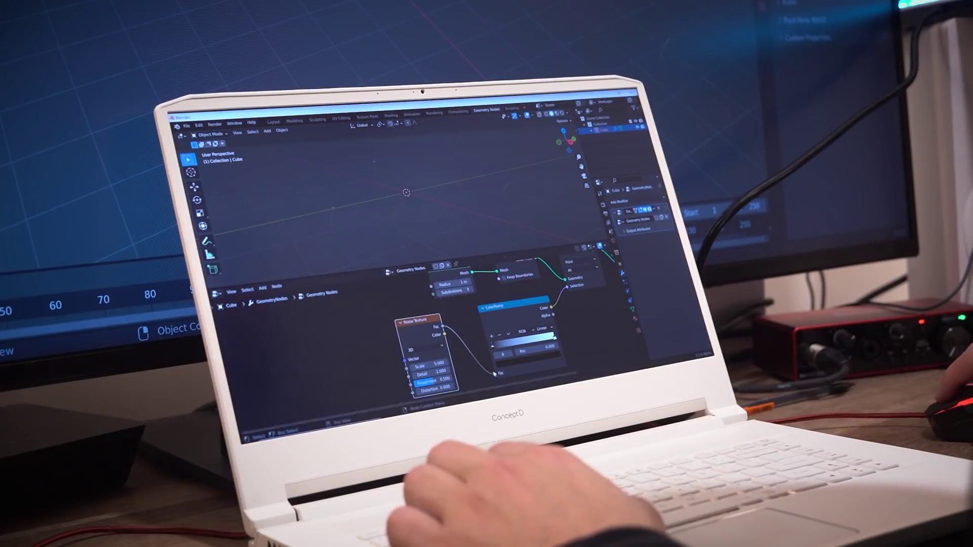
mouse_move(492, 214)
middle_down()
mouse_move(481, 210)
mouse_move(500, 200)
middle_up()
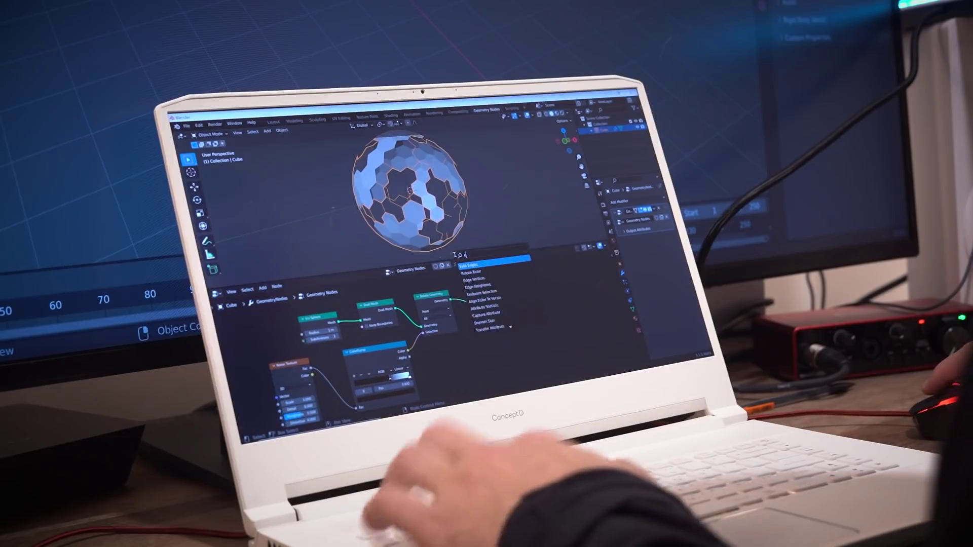
Insert a Split Edges node before the Group Output, and add Smooth and Solidify modifiers to the sphere.
click(487, 303)
click(628, 202)
click(629, 294)
click(628, 202)
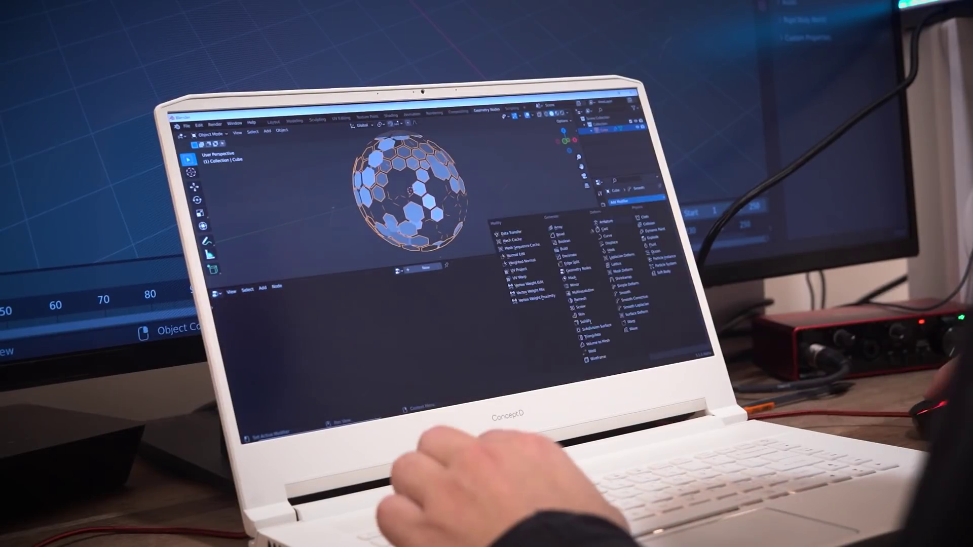
click(585, 321)
Add a Bevel modifier to the panel sphere and reduce its bevel amount.
click(629, 202)
click(560, 235)
scroll(672, 308, down, 5)
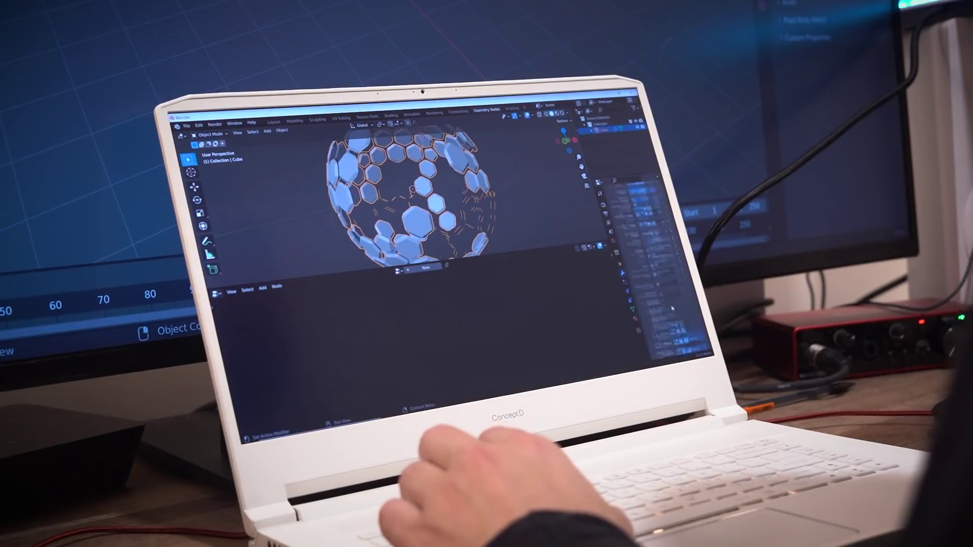
scroll(672, 308, down, 5)
double_click(673, 297)
text(0.005)
key(Return)
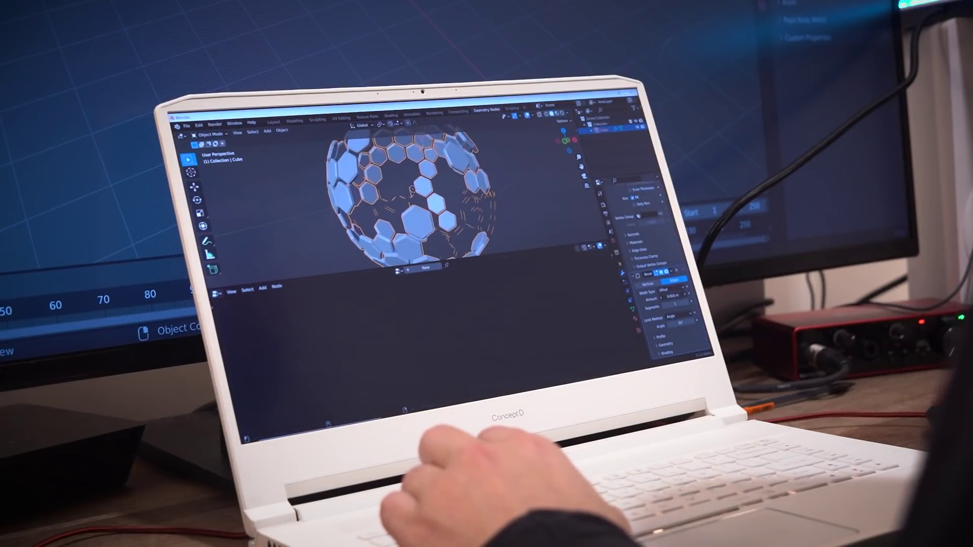
Duplicate the panel sphere in place and scale the copy down slightly.
key(shift+d)
key(Escape)
key(s)
click(444, 276)
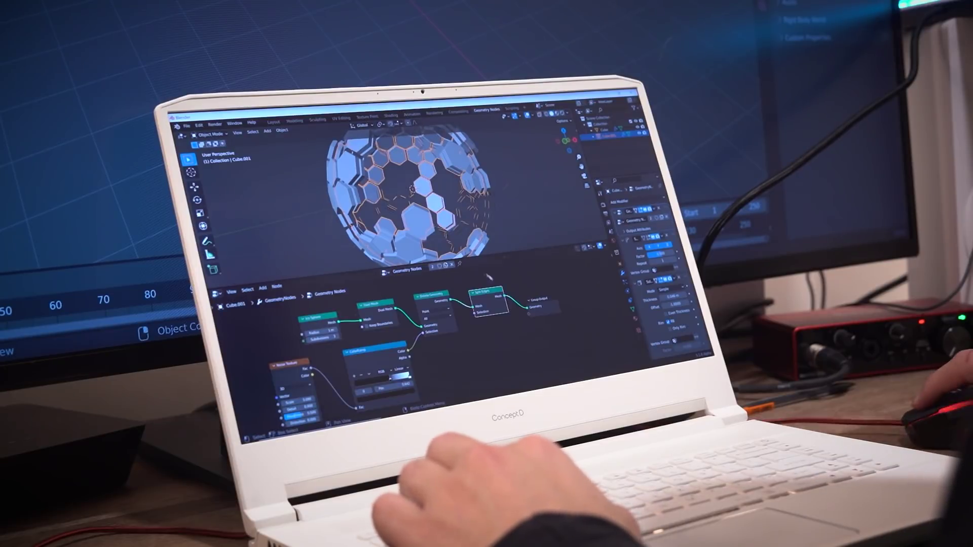
Give the scaled copy its own geometry node tree and adjust its Ico Sphere and ColorRamp settings.
click(432, 267)
click(306, 340)
drag(390, 379, 399, 377)
scroll(422, 221, down, 2)
Duplicate the original panel sphere again in place and scale this second copy.
click(392, 147)
key(shift+d)
key(Escape)
key(s)
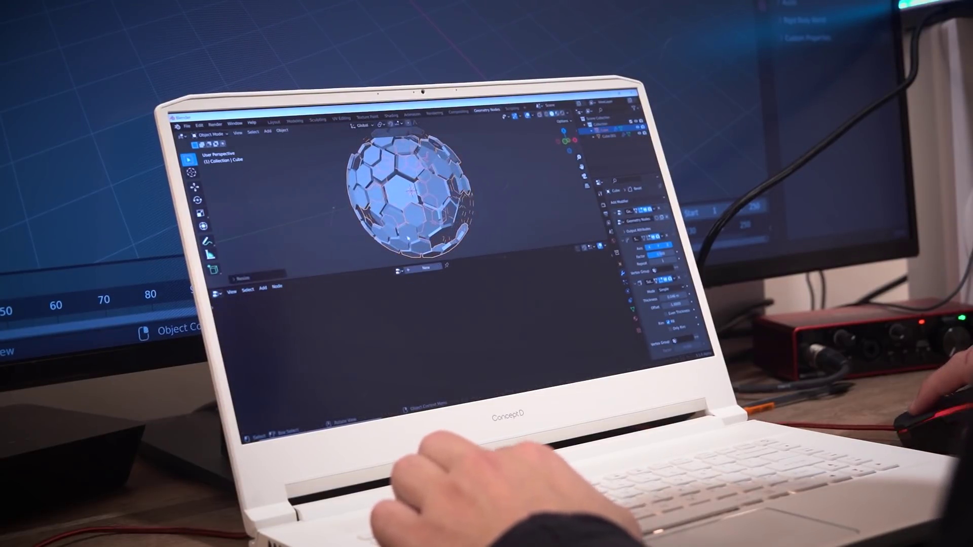
Strip the second copy's extra modifiers and give it its own geometry node tree.
click(666, 235)
click(666, 235)
click(433, 267)
Replace the Split Edges node with a Mesh to Curve node after the Delete Geometry node.
middle_drag(431, 223, 458, 221)
scroll(450, 329, up, 2)
key(ctrl+x)
key(shift+a)
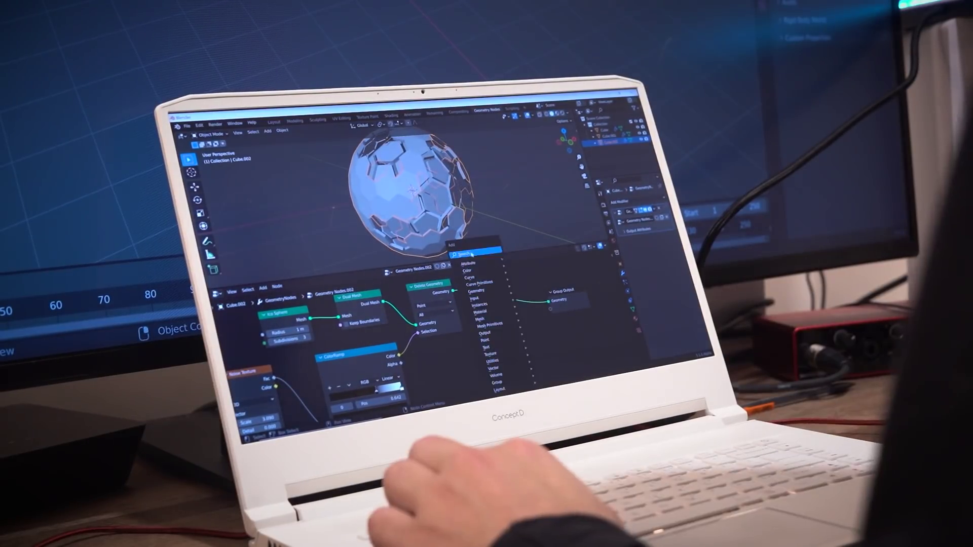
click(468, 254)
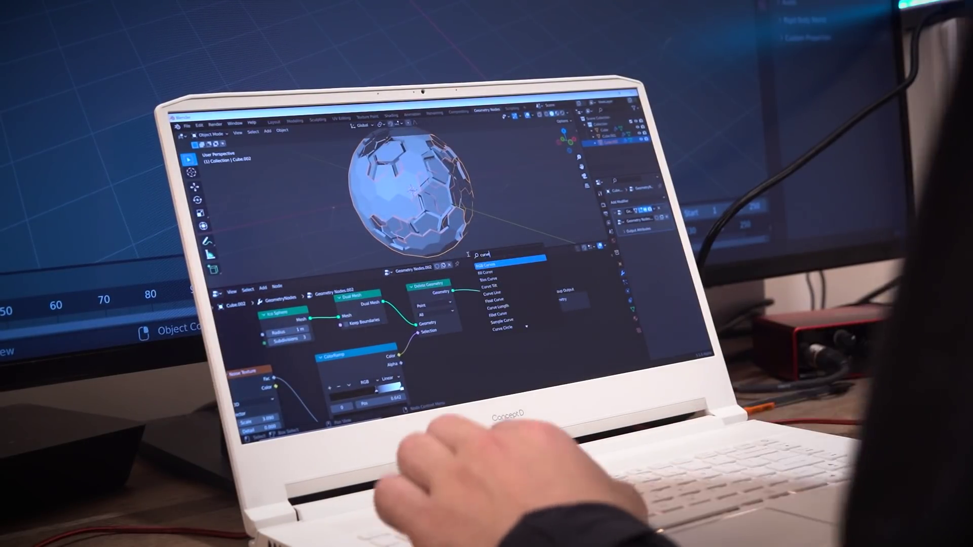
text(split)
key(Return)
click(507, 263)
Insert a Curve to Mesh node between the Mesh to Curve node and the Group Output.
key(shift+a)
click(501, 249)
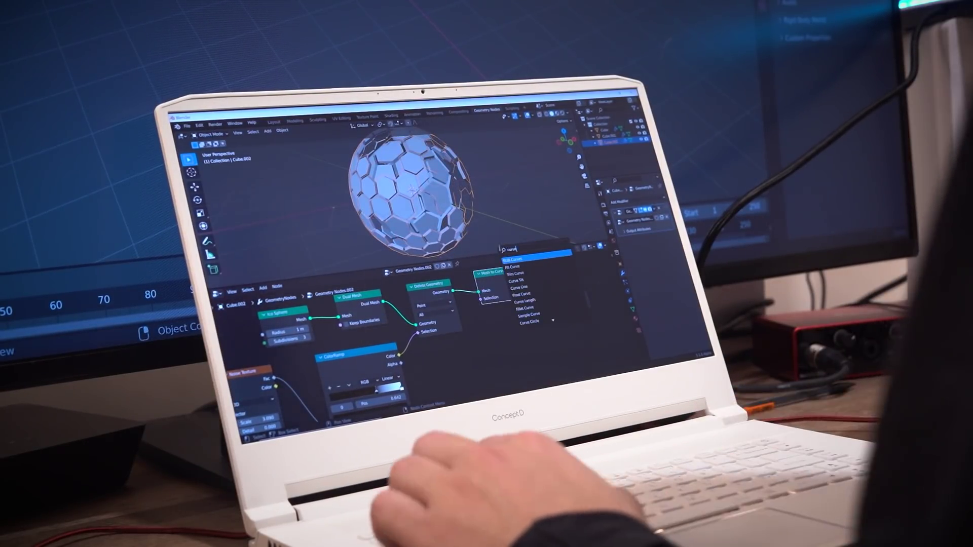
text(curve to)
key(Return)
click(538, 268)
Connect a Curve Circle node as the Curve to Mesh profile and reduce the circle's radius.
key(shift+a)
click(499, 247)
text(cir)
click(514, 265)
click(499, 345)
drag(525, 333, 544, 285)
double_click(507, 364)
text(0.0)
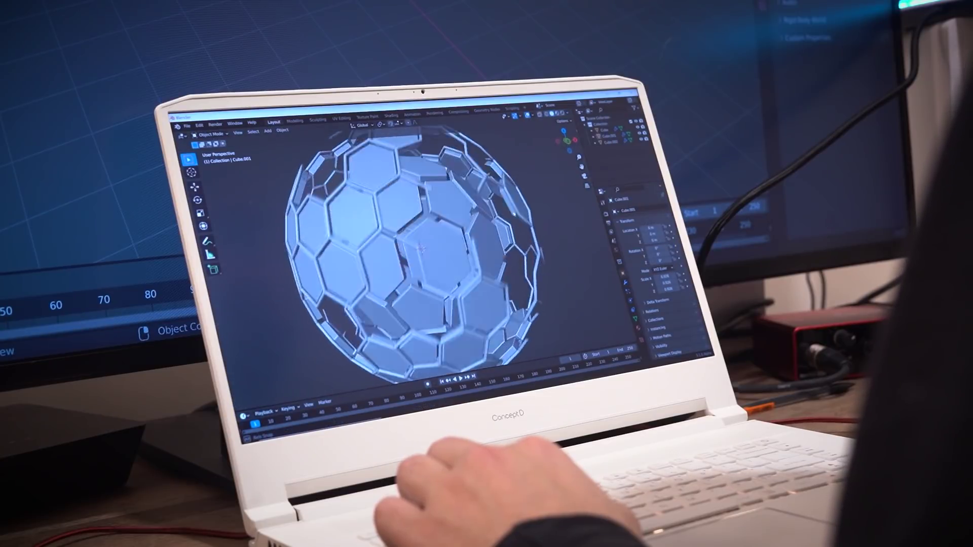
scroll(515, 214, down, 1)
middle_drag(514, 214, 366, 262)
scroll(405, 243, up, 2)
scroll(430, 248, down, 1)
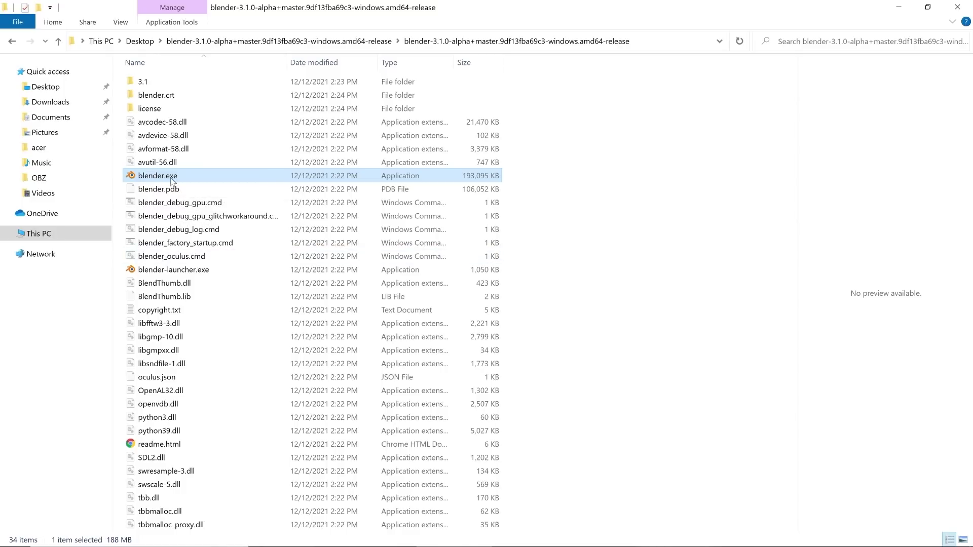
Launch blender.exe from the 3.1.0 alpha folder and delete all default objects from the new scene.
double_click(152, 177)
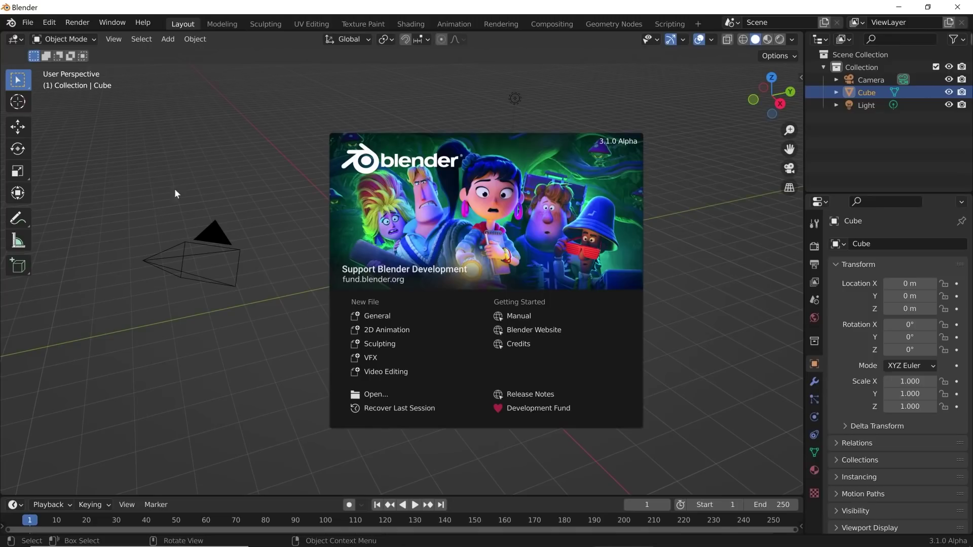
click(176, 194)
key(a)
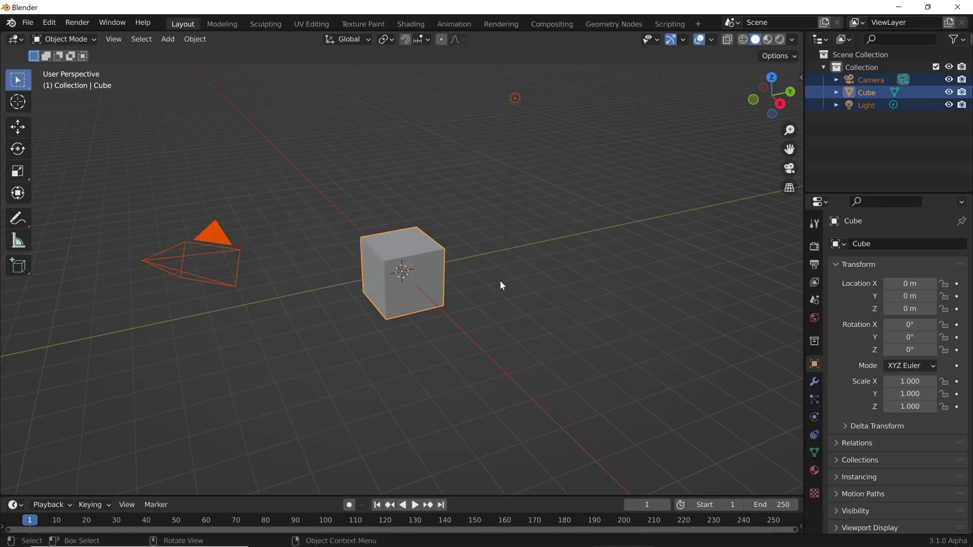
key(Delete)
Add a plane mesh to the empty scene.
key(shift+a)
mouse_move(434, 194)
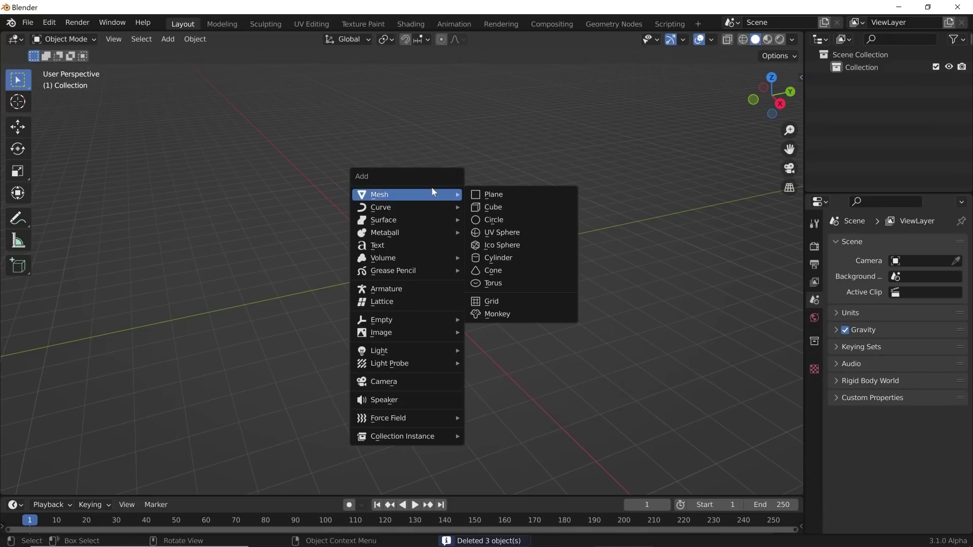
click(503, 197)
scroll(448, 269, up, 5)
middle_drag(443, 307, 452, 289)
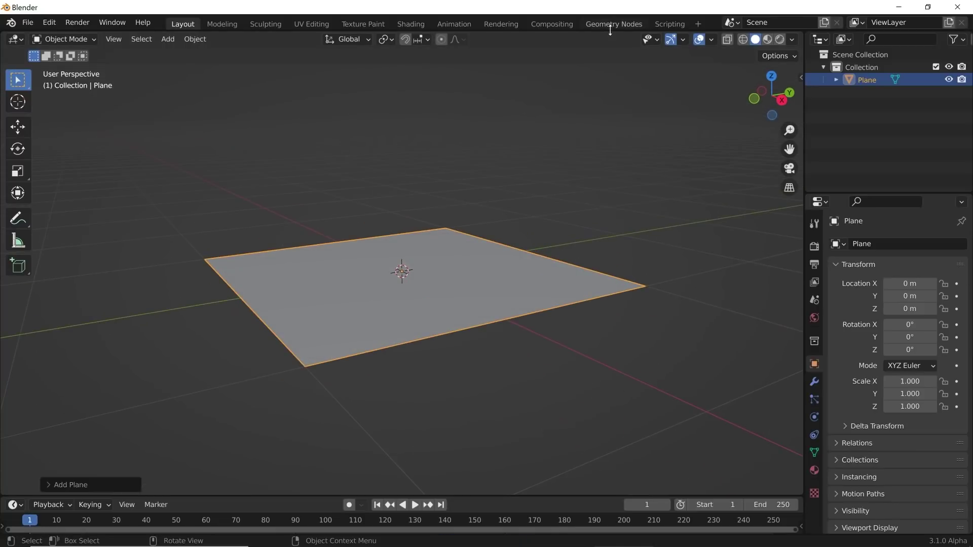
Switch to the Geometry Nodes workspace without the spreadsheet area and create a new node tree for the plane.
click(612, 25)
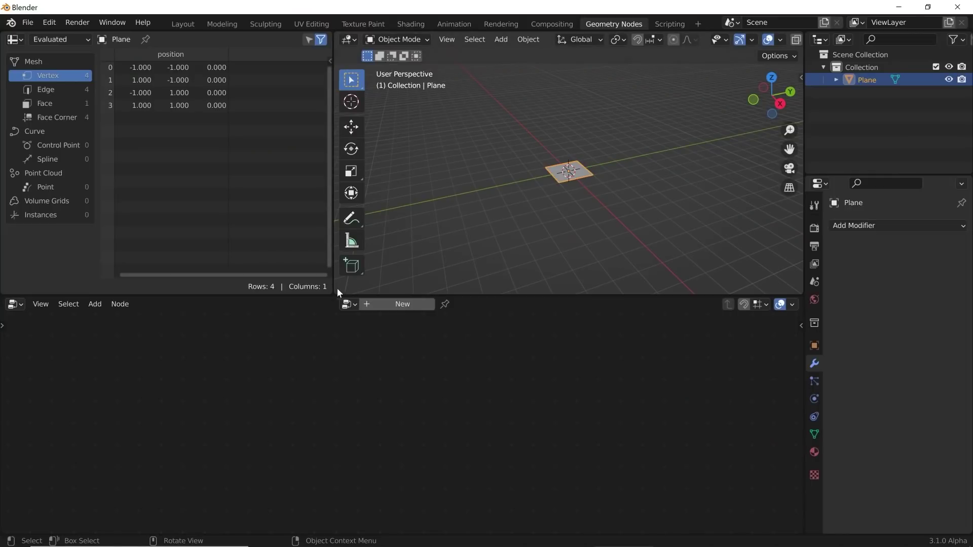
drag(335, 292, 238, 273)
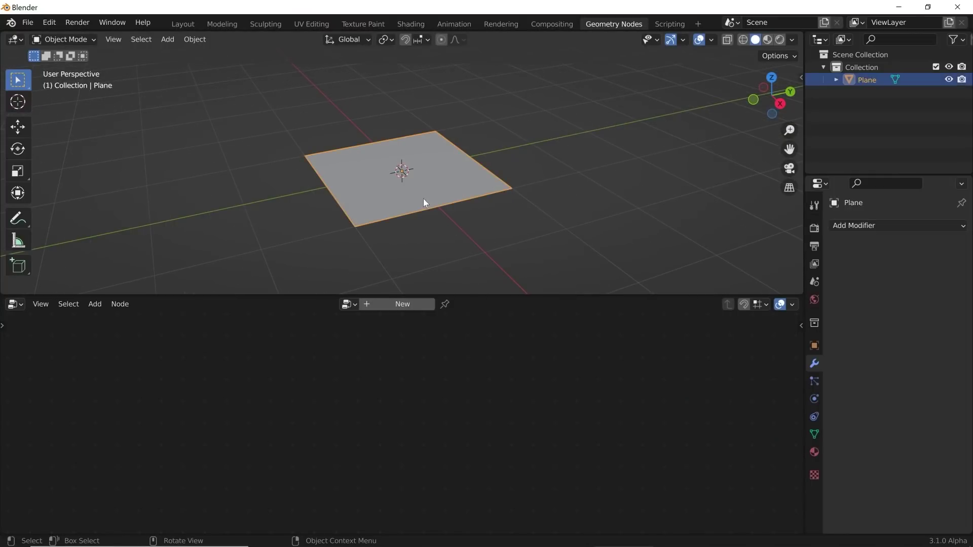
click(399, 306)
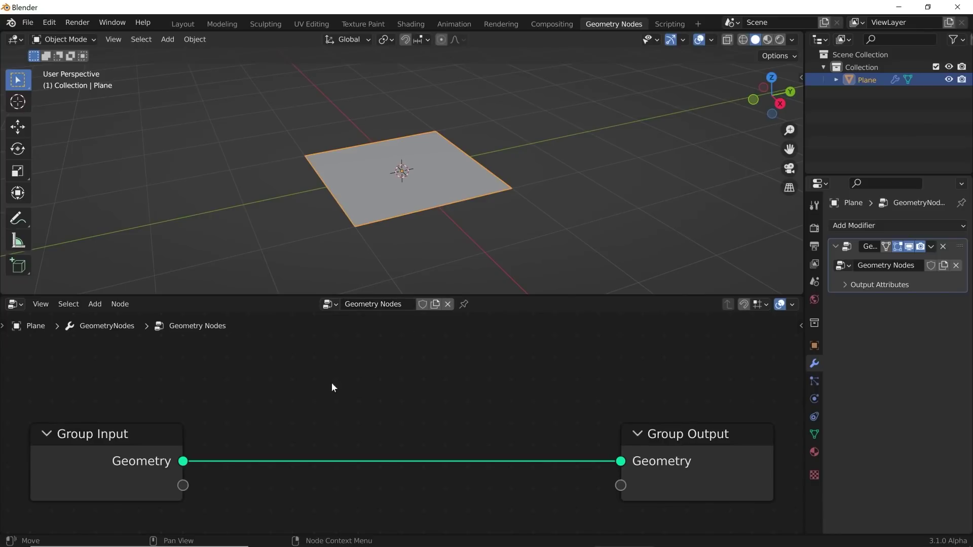
Replace the Group Input node with an Ico Sphere node and connect its Mesh to the Group Output's Geometry.
click(114, 459)
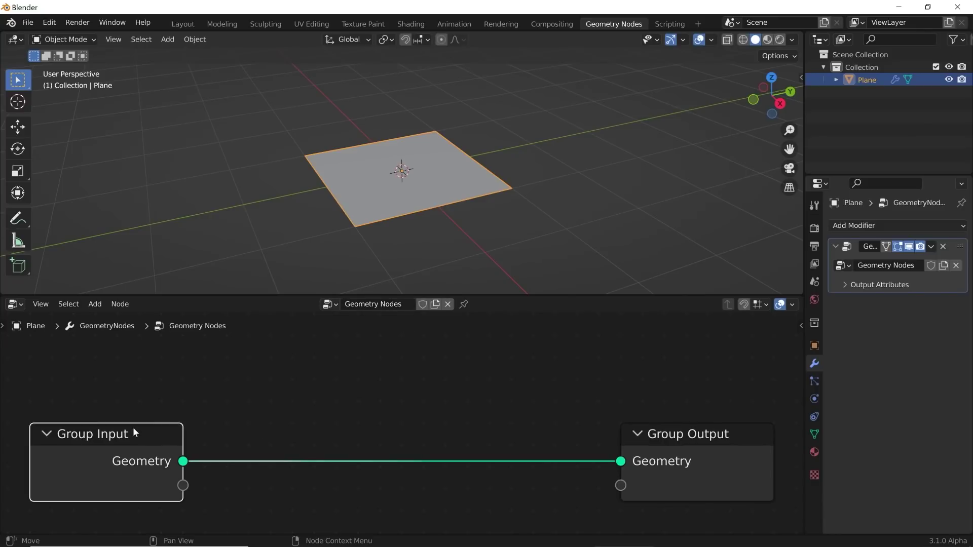
key(x)
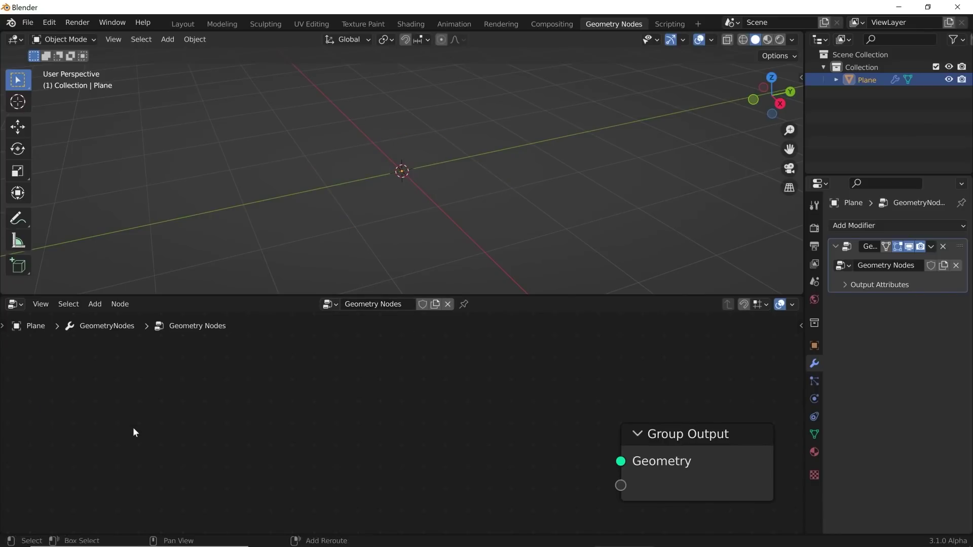
key(shift+a)
mouse_move(124, 421)
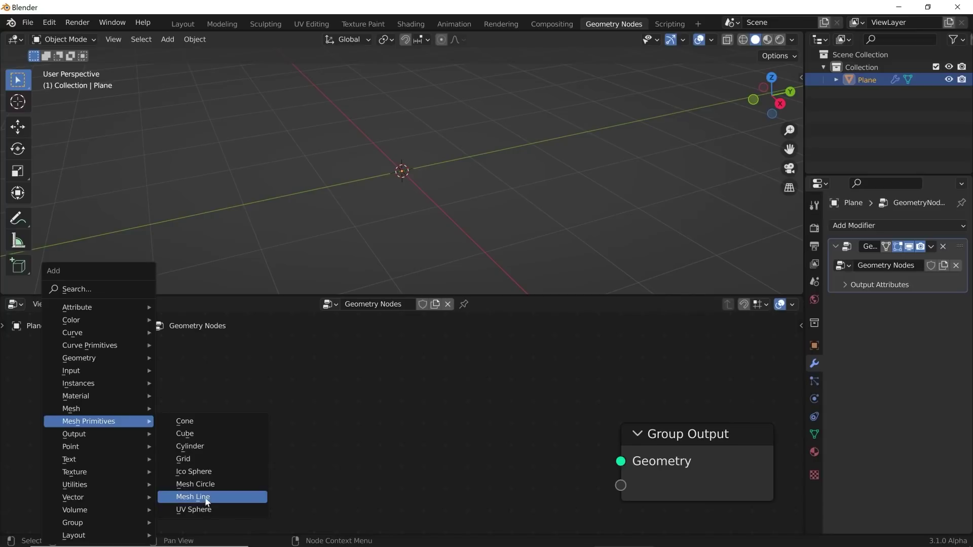
click(192, 470)
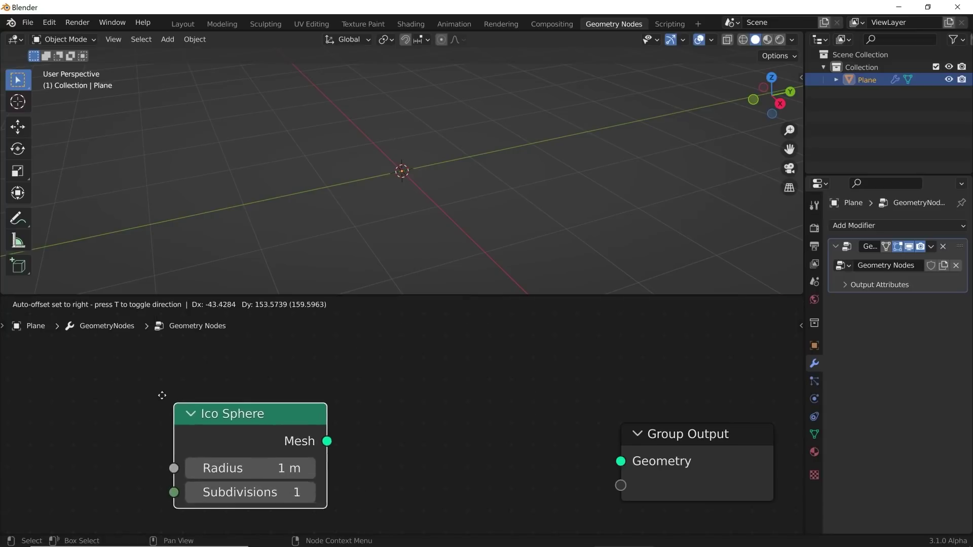
click(275, 388)
drag(285, 403, 621, 461)
Set the Ico Sphere node's subdivisions to 5.
click(609, 245)
middle_drag(507, 222, 456, 202)
click(451, 202)
middle_drag(531, 212, 466, 207)
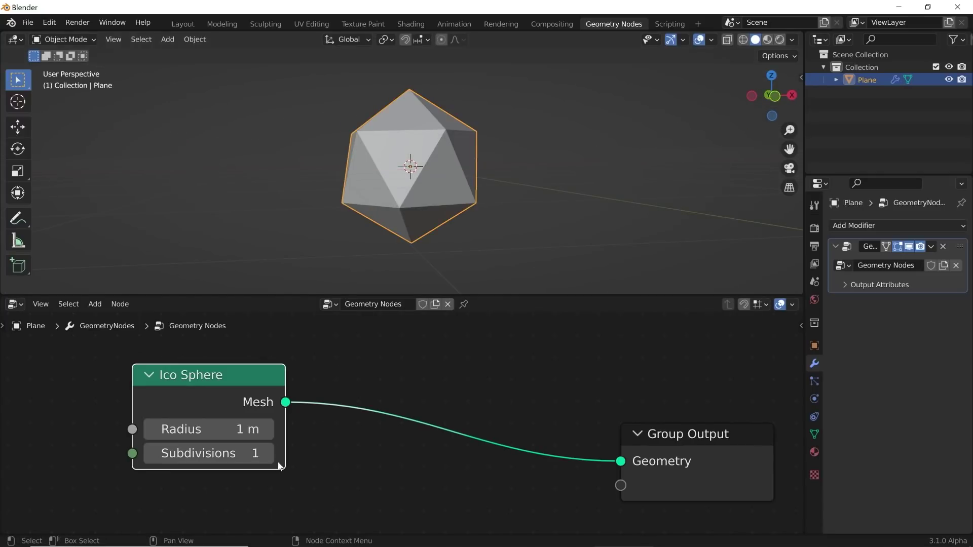
click(267, 454)
click(267, 454)
click(267, 454)
click(267, 453)
click(165, 205)
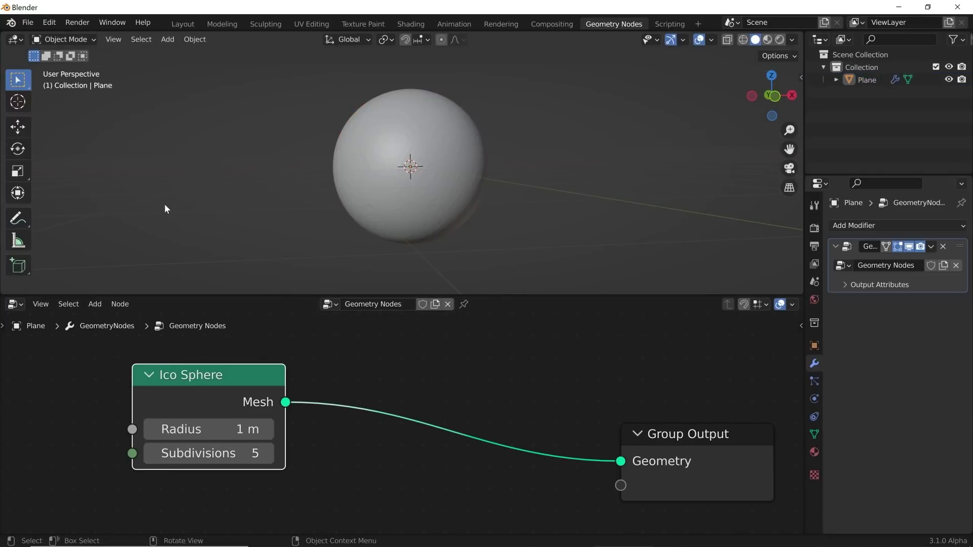
Set the Ico Sphere node's subdivisions to 3.
click(399, 163)
click(151, 454)
click(151, 454)
click(151, 454)
ctrl+scroll(272, 453, up, 3)
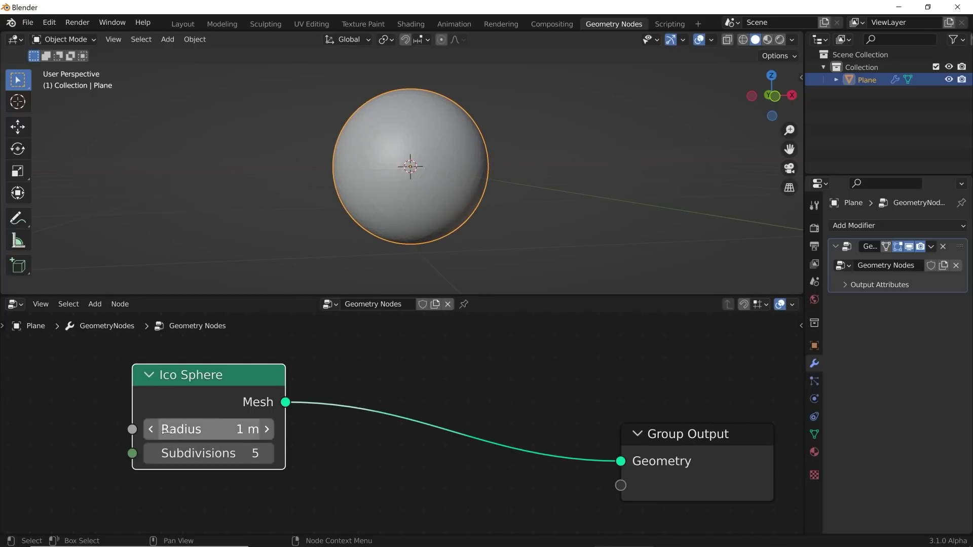
click(151, 453)
click(151, 453)
scroll(420, 235, up, 3)
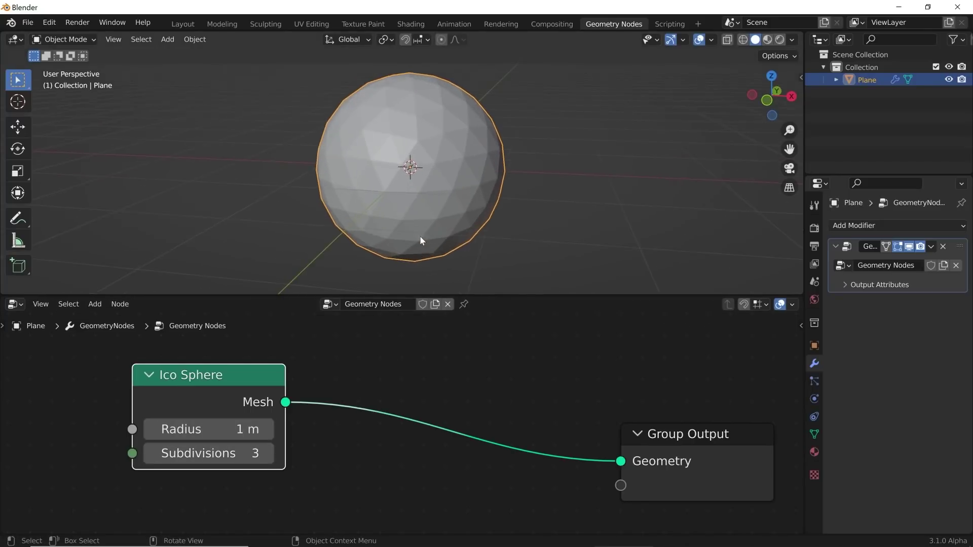
Insert a Dual Mesh node on the link between the Ico Sphere and the Group Output.
middle_drag(432, 386, 314, 377)
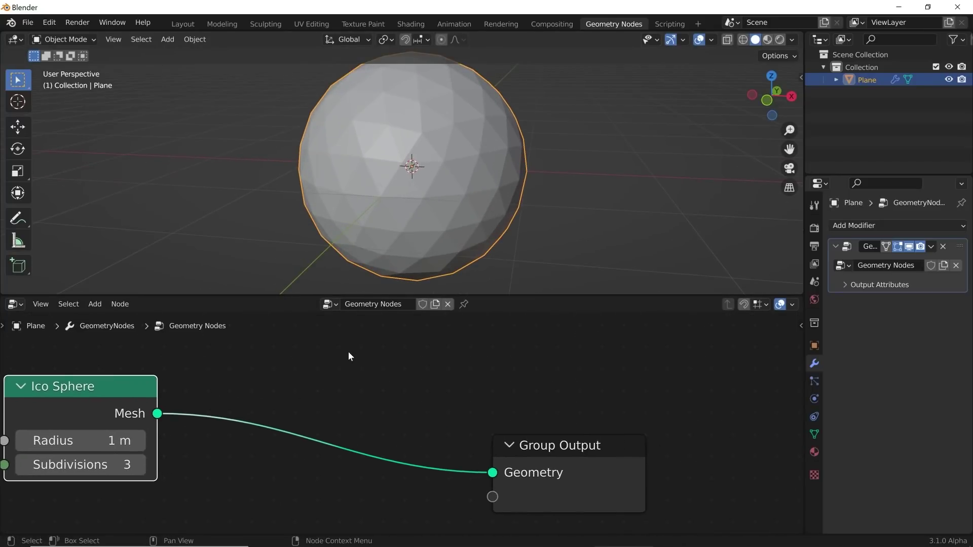
key(shift+a)
click(313, 218)
text(dual)
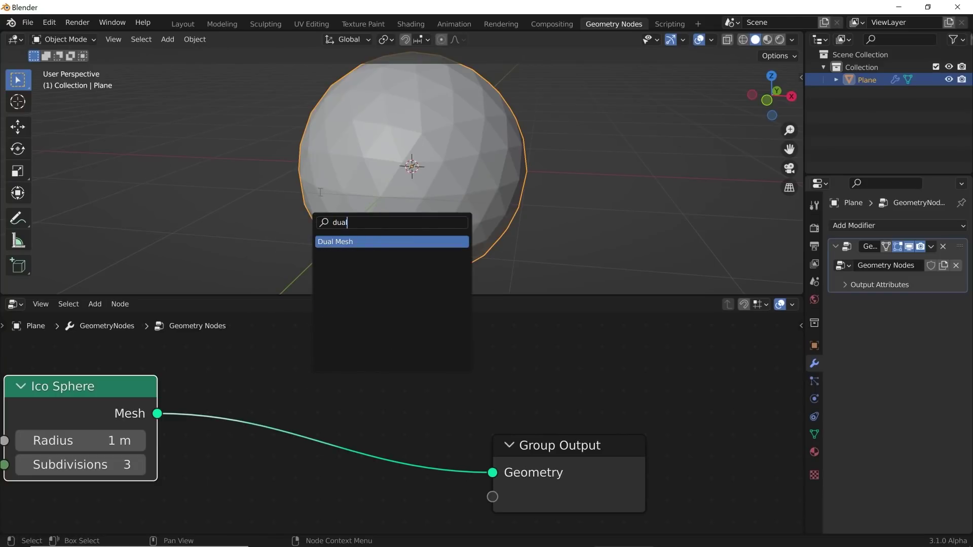
click(348, 242)
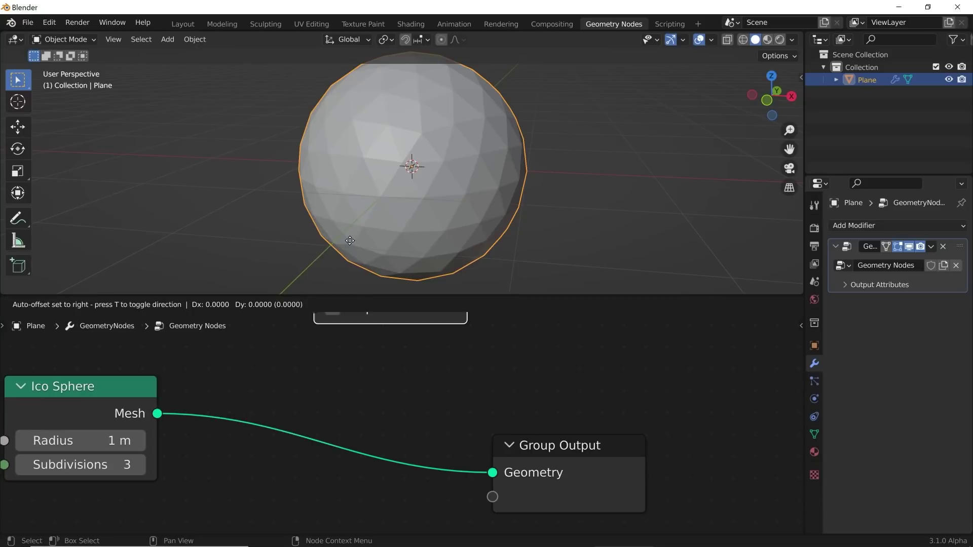
click(289, 381)
Move the Group Output node up, roughly level with the Dual Mesh node.
scroll(397, 213, up, 4)
middle_drag(401, 214, 426, 161)
scroll(456, 191, down, 3)
click(582, 141)
middle_drag(474, 181, 460, 180)
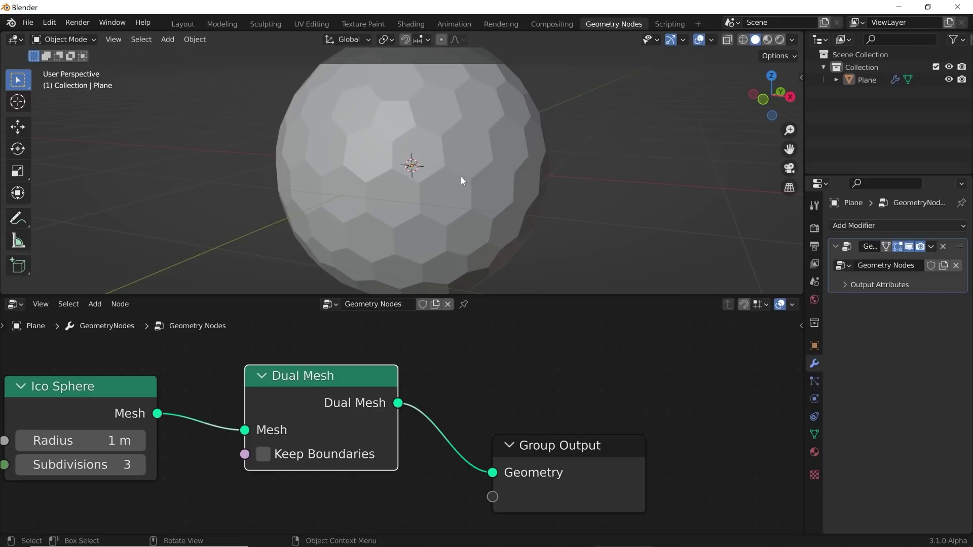
drag(546, 451, 562, 420)
scroll(445, 385, down, 2)
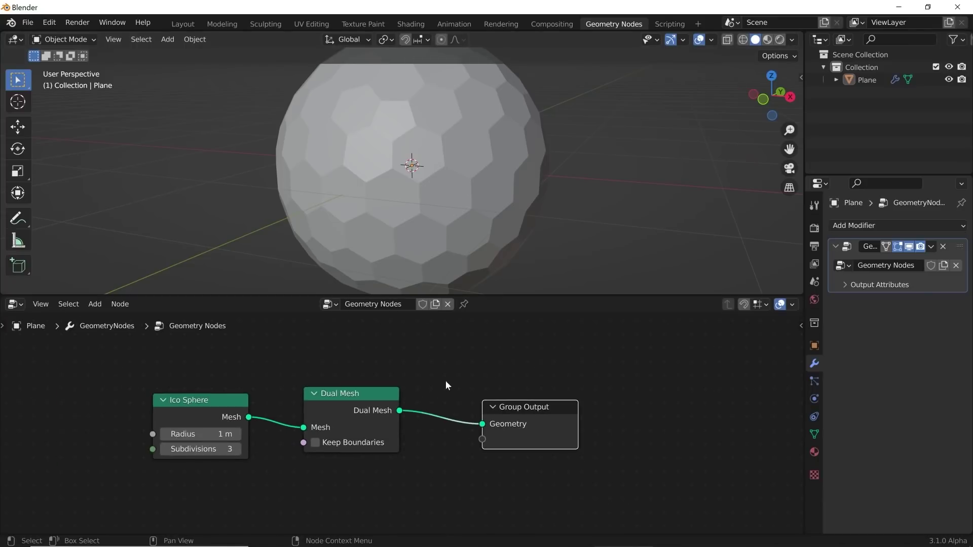
Insert a Delete Geometry node on the link between the Dual Mesh and the Group Output.
key(shift+a)
click(420, 293)
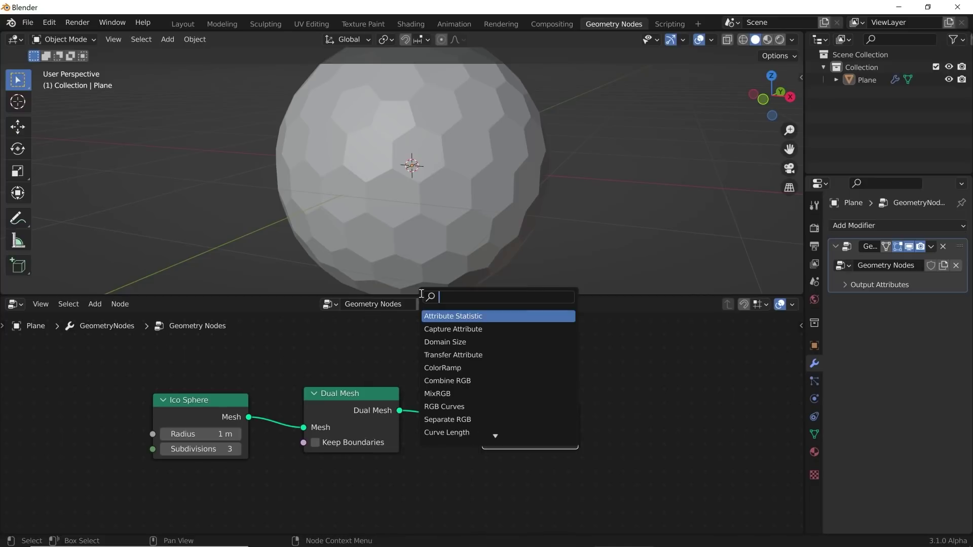
text(del)
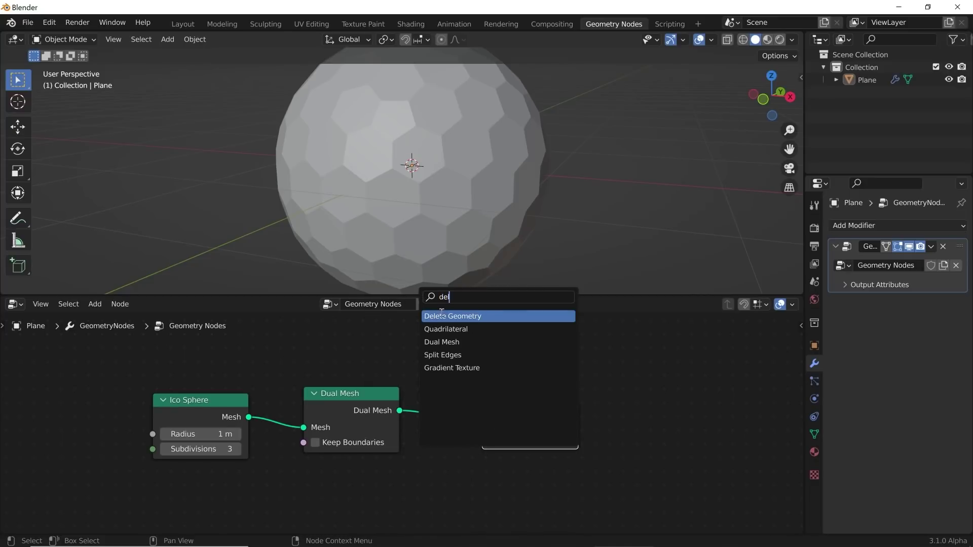
click(443, 315)
click(436, 309)
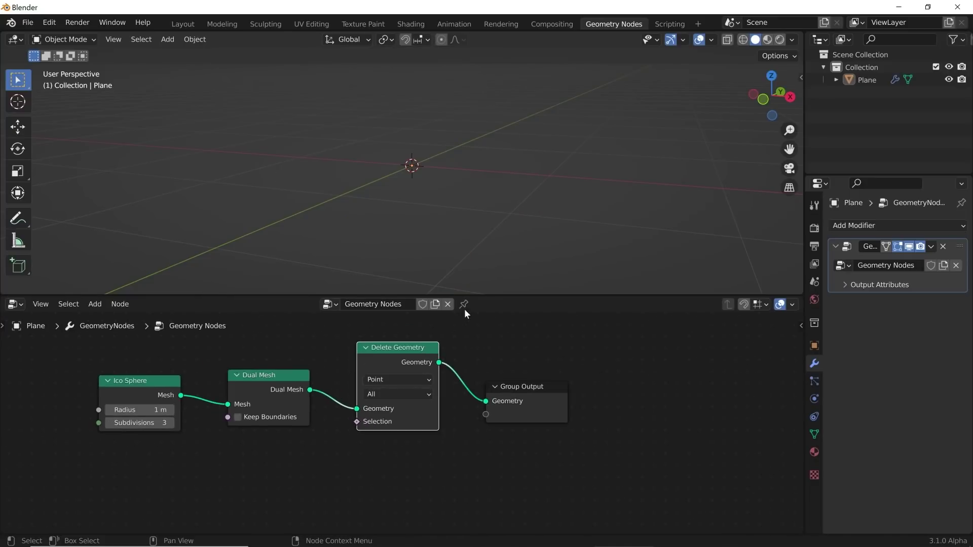
Enlarge the node editor and move the Ico Sphere and Dual Mesh nodes up and away from Delete Geometry.
drag(479, 297, 481, 280)
scroll(467, 365, up, 4)
middle_drag(467, 364, 579, 354)
drag(146, 358, 88, 313)
drag(311, 356, 248, 321)
Add a ColorRamp node below Dual Mesh and connect its Color output to Delete Geometry's Selection input.
key(shift+a)
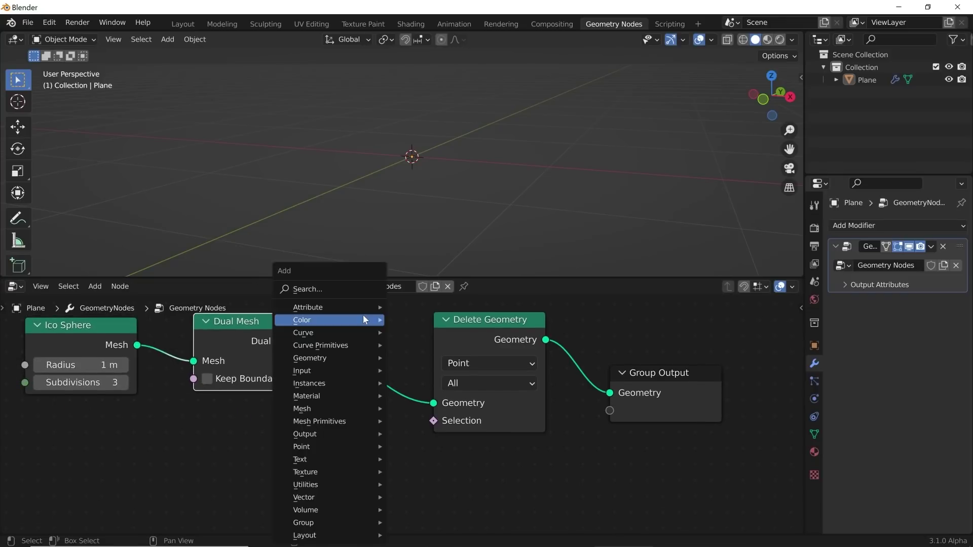
click(339, 294)
text(col)
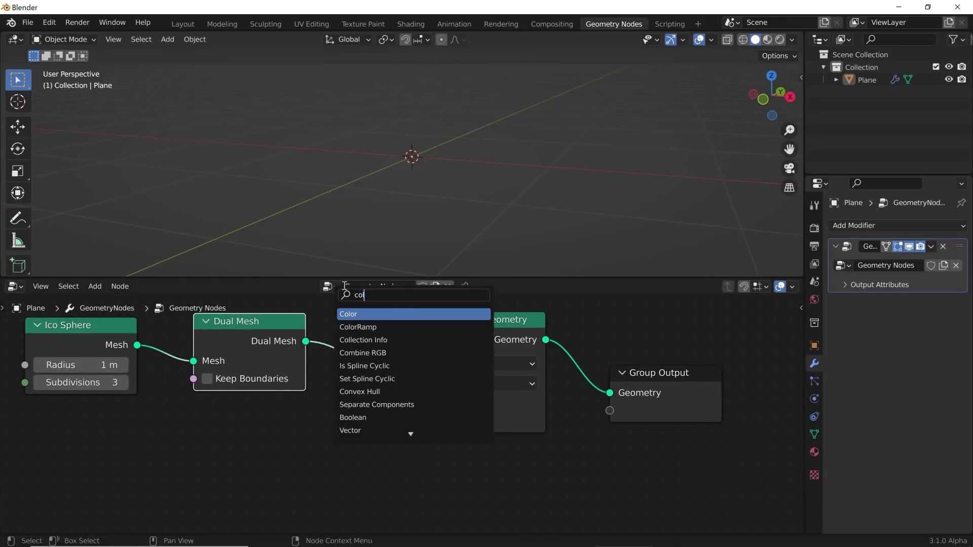
click(357, 327)
click(364, 467)
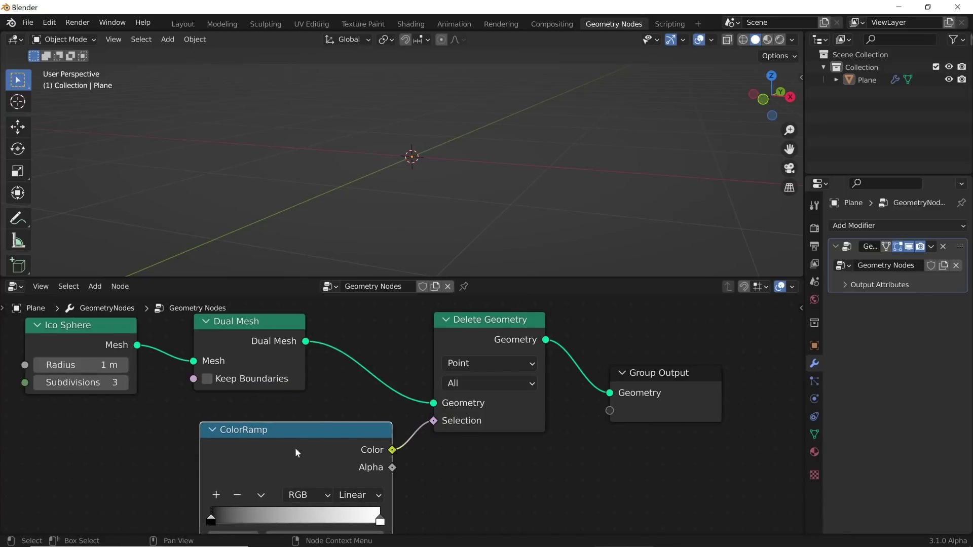
Add a Noise Texture node beside the ColorRamp and connect its Fac output to the ColorRamp's Fac input.
middle_drag(295, 449, 432, 407)
drag(432, 406, 416, 400)
scroll(260, 394, down, 1)
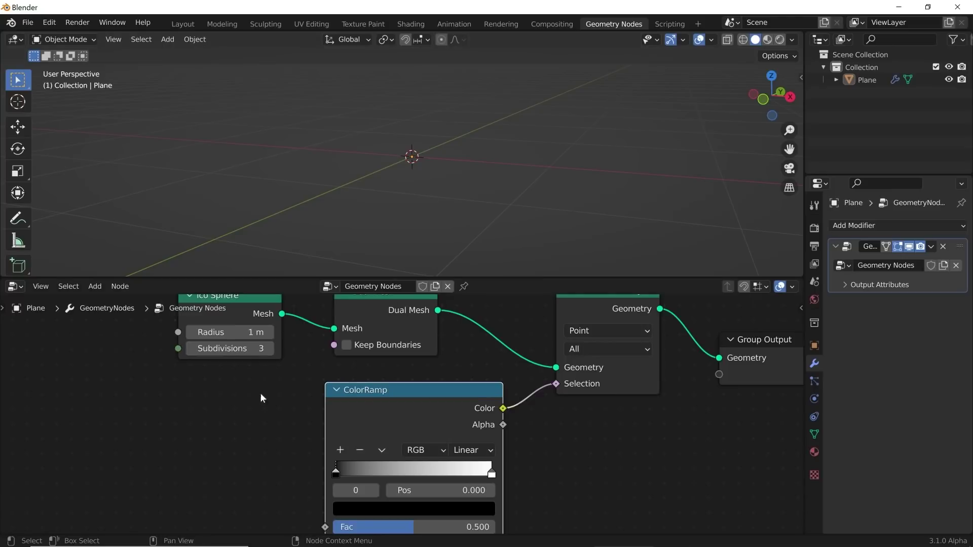
key(shift+a)
click(203, 285)
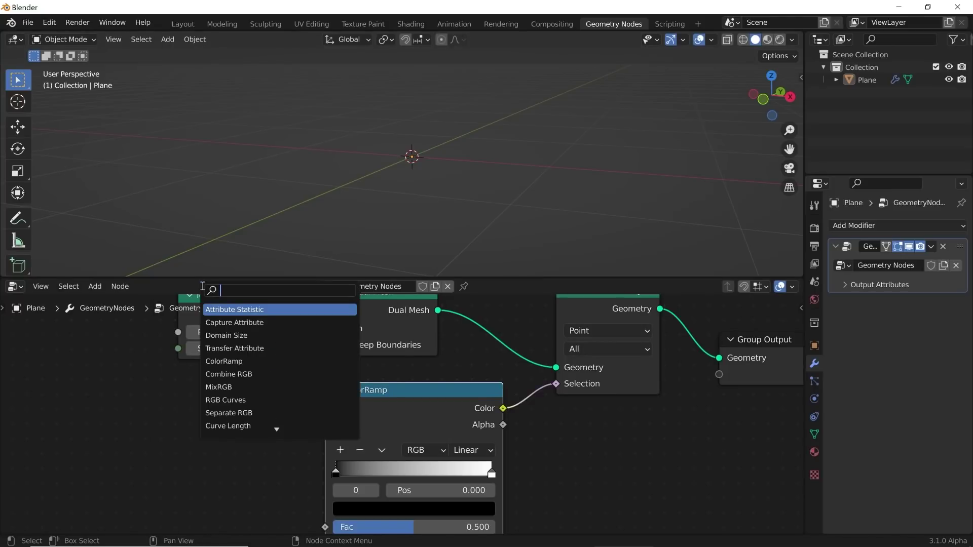
text(noi)
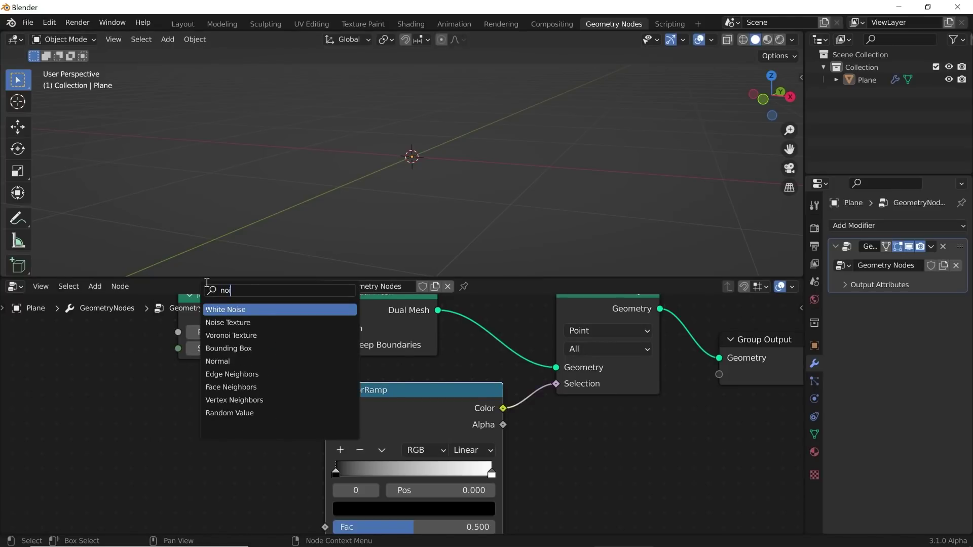
click(228, 322)
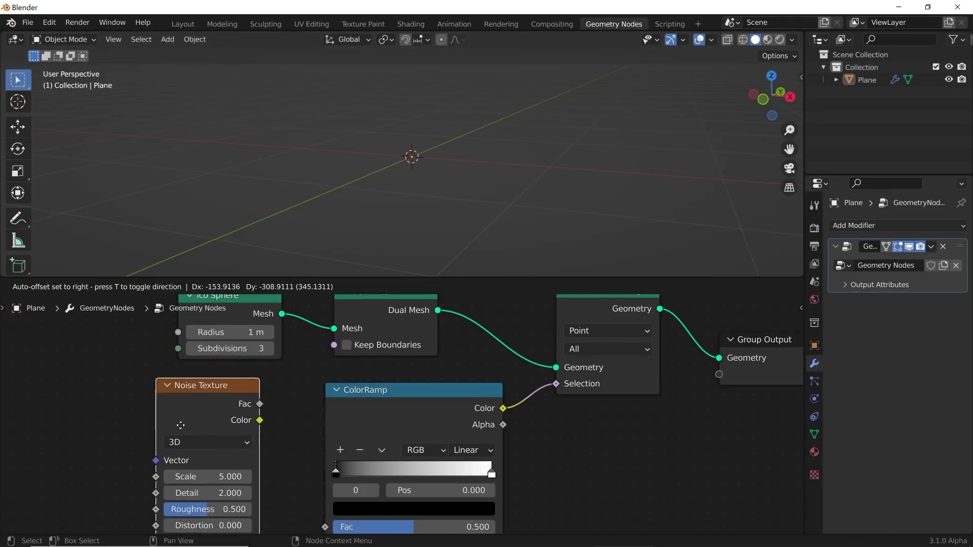
click(283, 383)
drag(363, 473, 361, 473)
Set the Noise Texture's detail to 0 and the ColorRamp's black stop to position 0.645.
drag(419, 424, 471, 421)
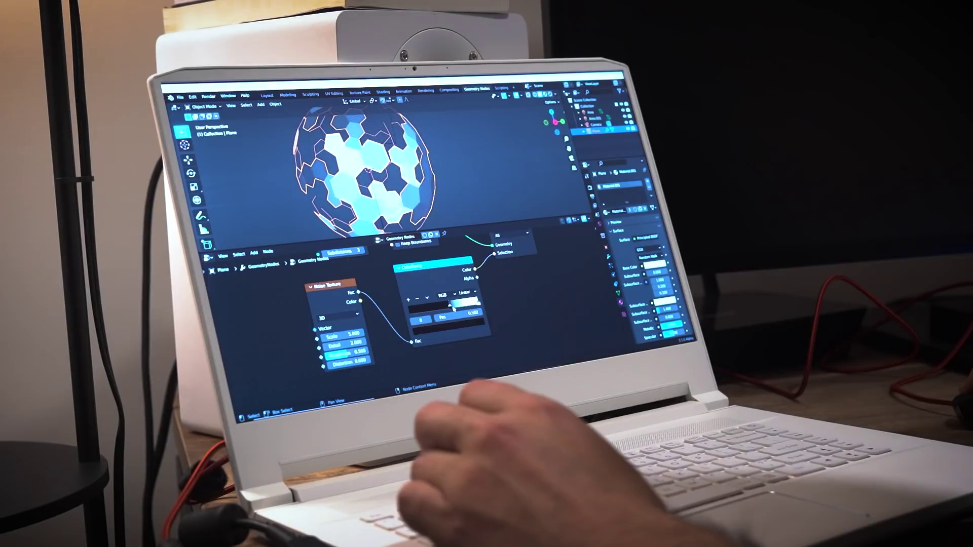
drag(453, 308, 454, 309)
middle_drag(455, 188, 426, 185)
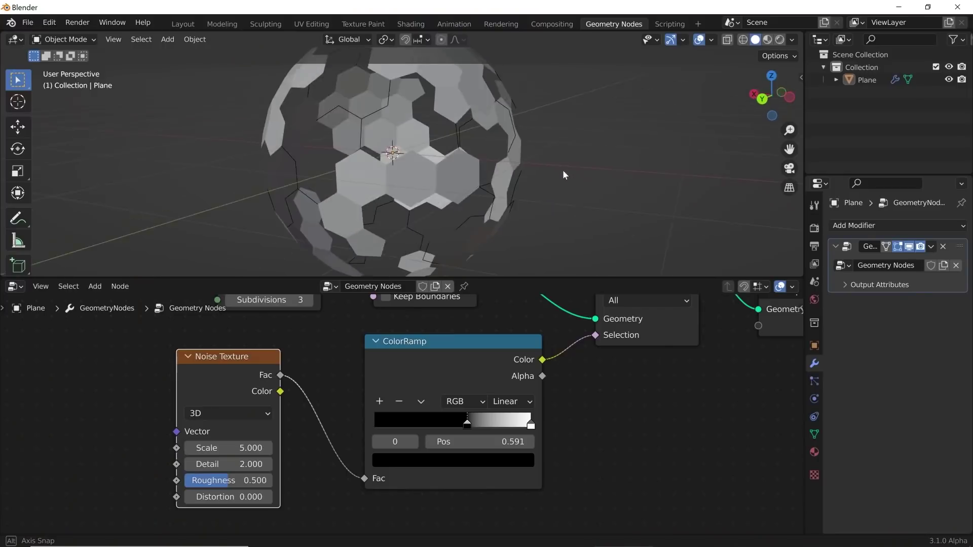
middle_drag(563, 169, 405, 179)
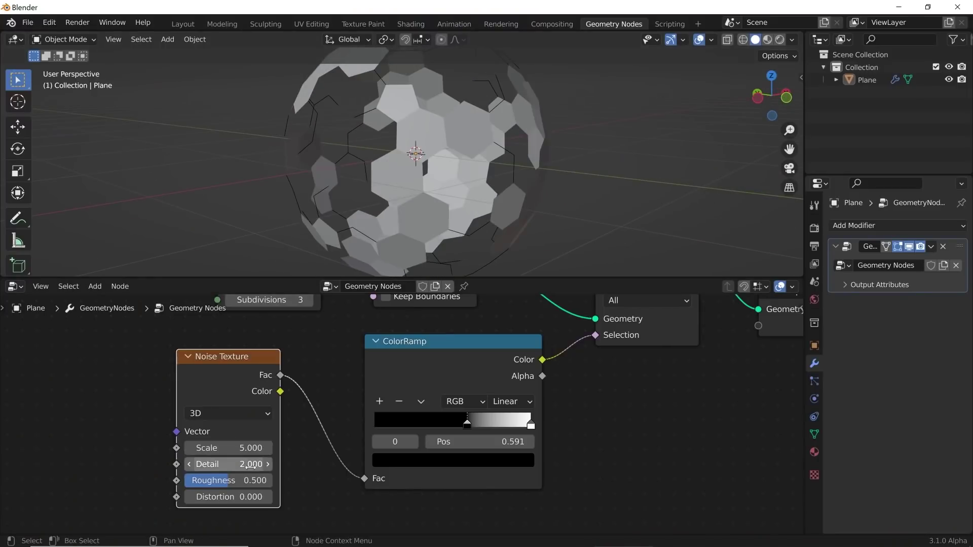
drag(250, 464, 202, 464)
drag(474, 441, 500, 441)
middle_drag(454, 218, 524, 213)
Move the Group Output node farther from Delete Geometry and insert a Split Edges node between them.
scroll(559, 330, down, 4)
middle_drag(560, 330, 256, 389)
drag(447, 371, 532, 364)
key(shift+a)
click(427, 289)
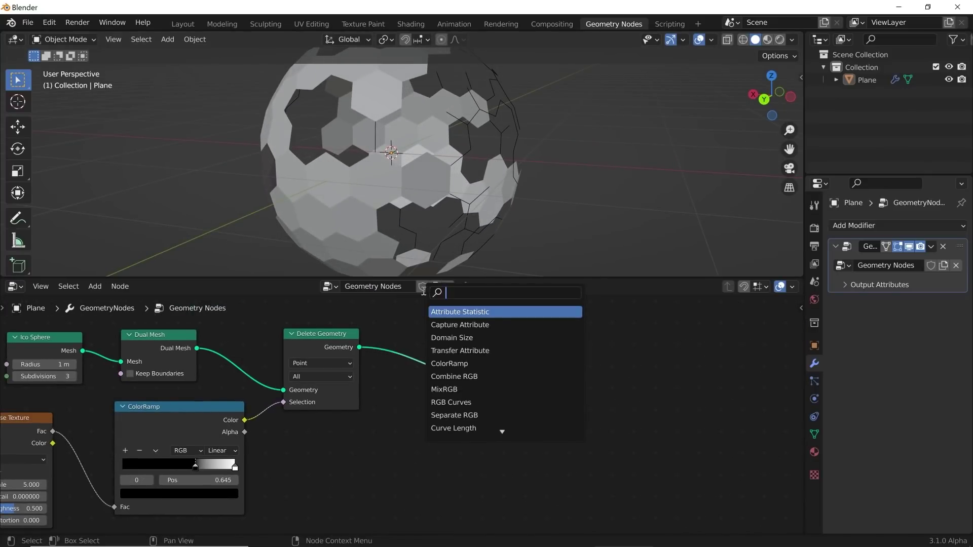
text(edge)
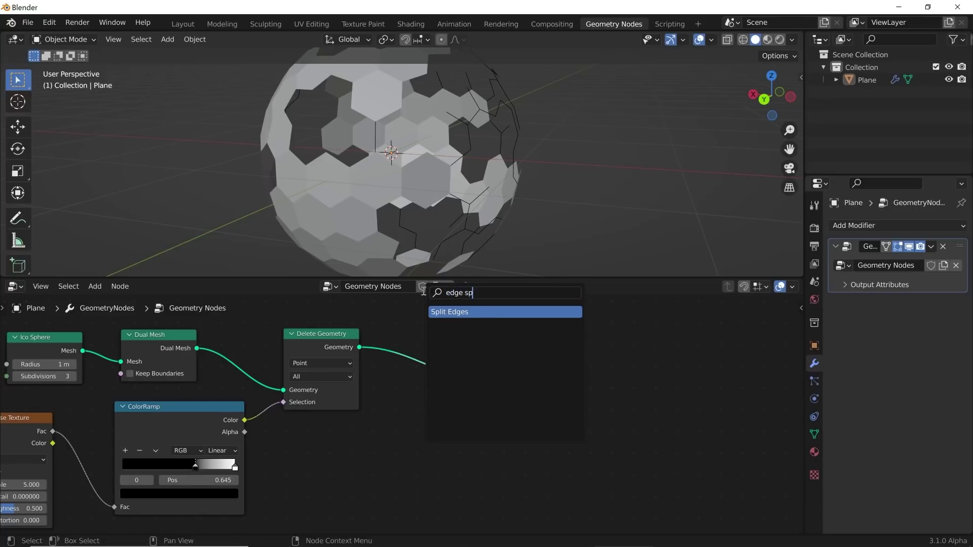
text( sp)
click(441, 311)
click(389, 344)
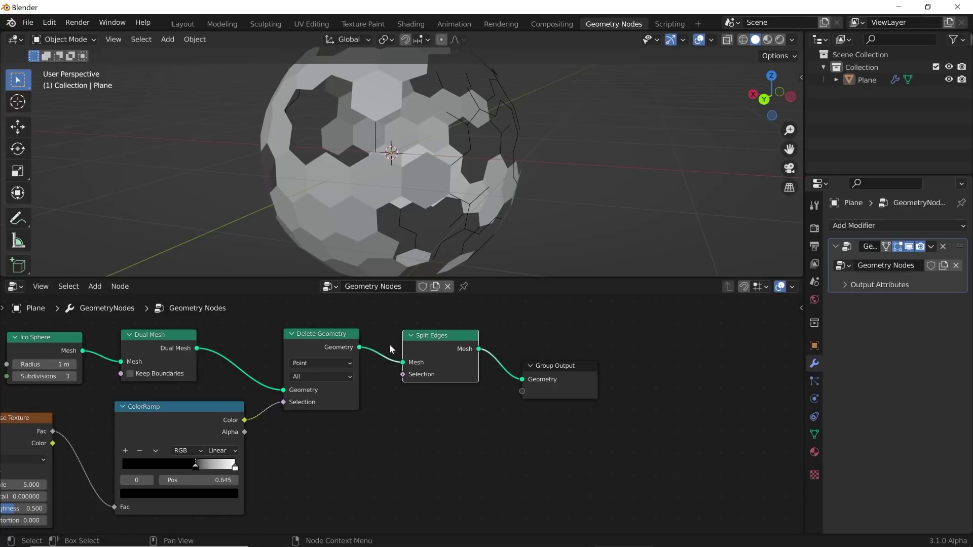
Add a Smooth modifier and a Solidify modifier to the sphere, with the Solidify thickness at 0.055 m.
click(846, 225)
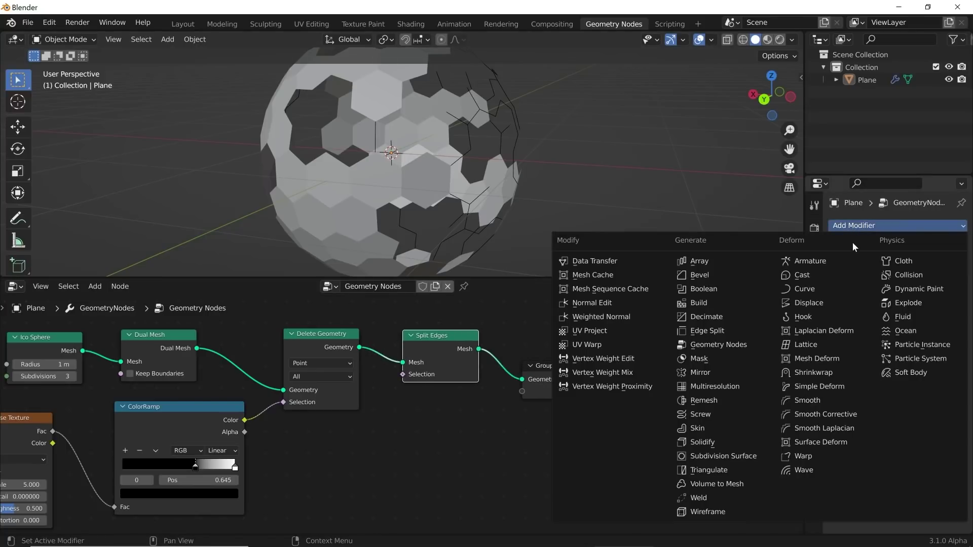
click(811, 400)
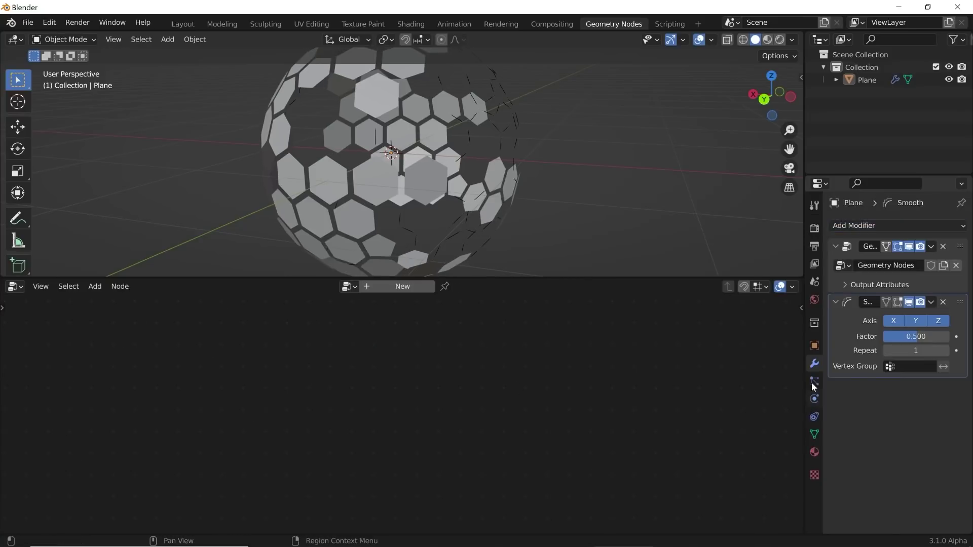
click(856, 228)
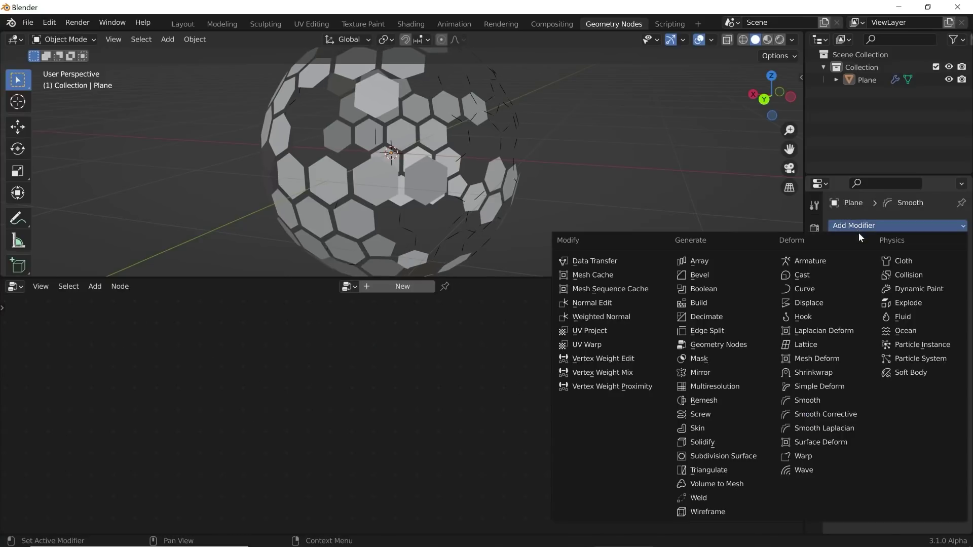
click(709, 441)
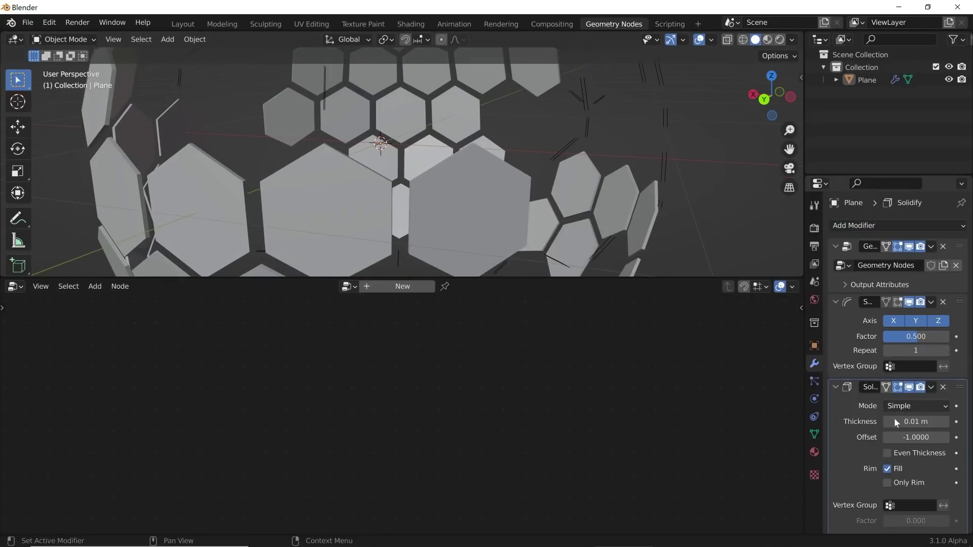
drag(907, 422, 944, 422)
Enable Cavity in the 3D viewport's shading options to emphasise the panel edges.
click(792, 40)
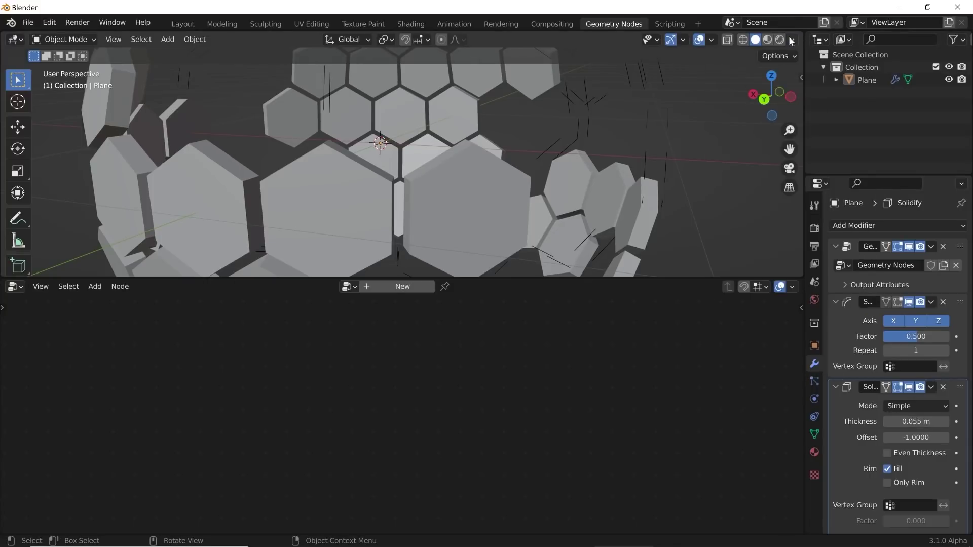
click(792, 40)
click(718, 324)
mouse_move(443, 175)
middle_down()
mouse_move(472, 200)
mouse_move(501, 186)
mouse_move(416, 182)
middle_up()
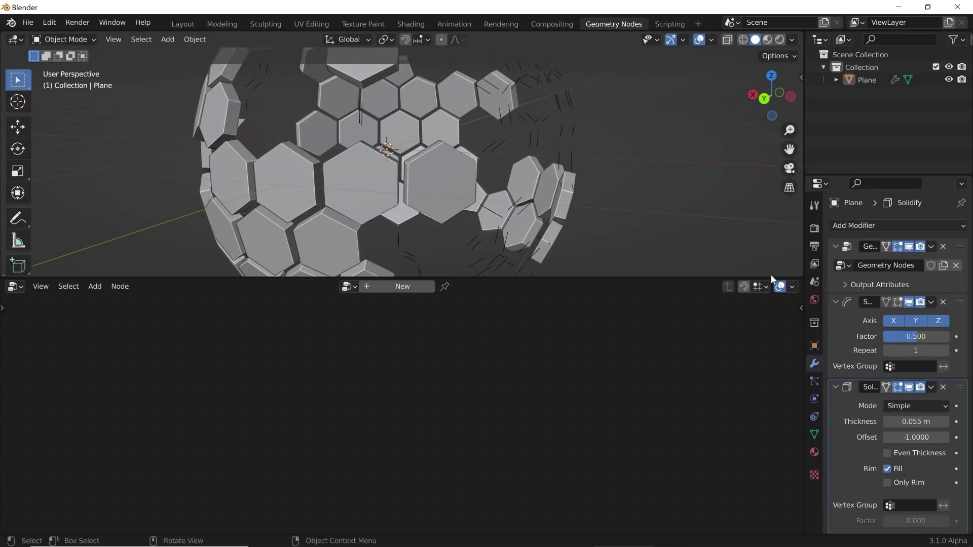
Add a Bevel modifier to the sphere with an amount of 0.007 m and 4 segments.
scroll(851, 306, down, 3)
scroll(855, 261, up, 3)
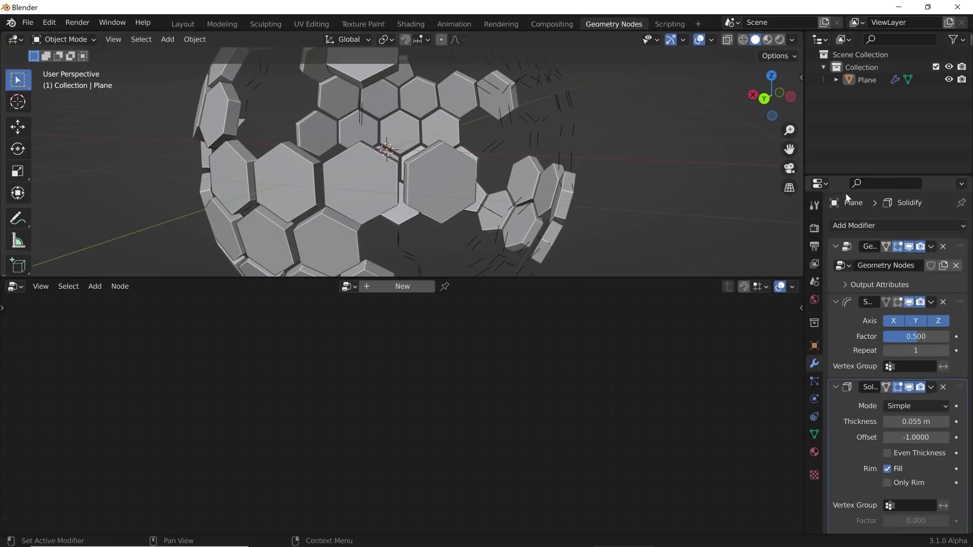
click(853, 224)
click(710, 278)
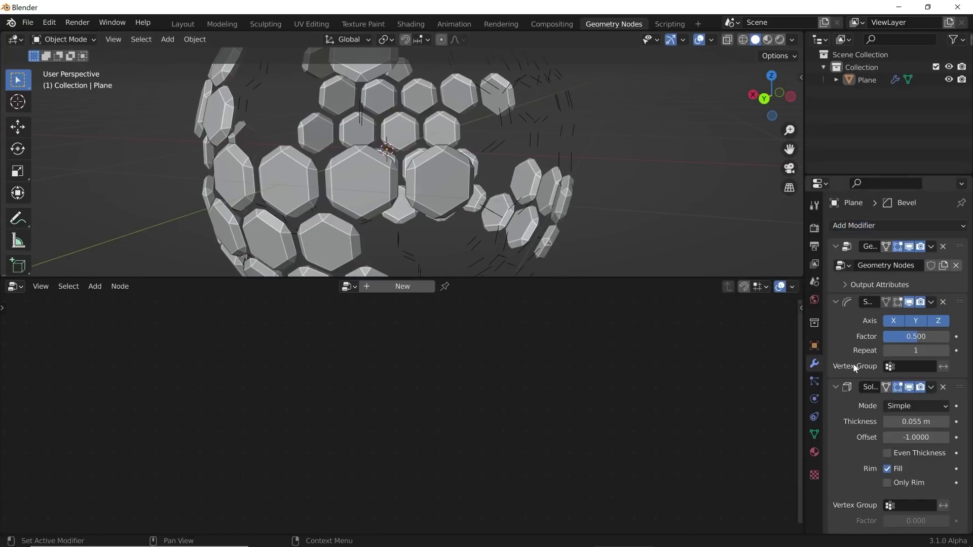
scroll(857, 363, down, 8)
drag(919, 420, 948, 439)
scroll(559, 187, up, 8)
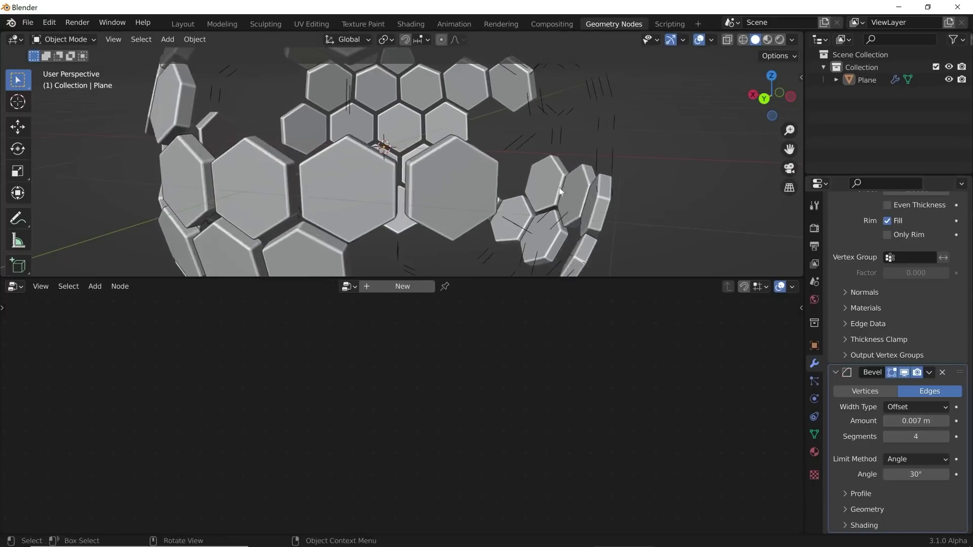
Reactivate the sphere's Geometry Nodes modifier and insert a Set Shade Smooth node between Split Edges and the Group Output.
click(536, 185)
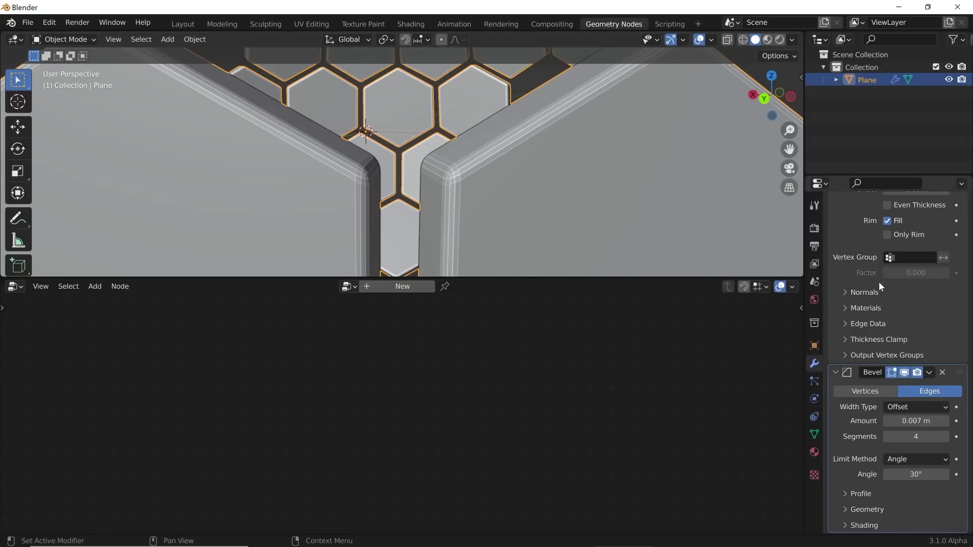
scroll(907, 264, up, 10)
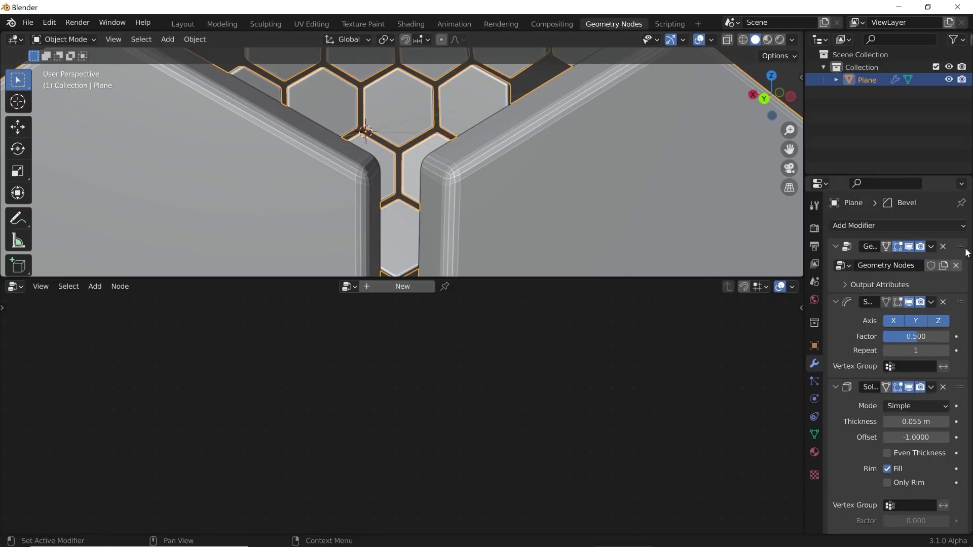
click(953, 249)
scroll(560, 359, down, 2)
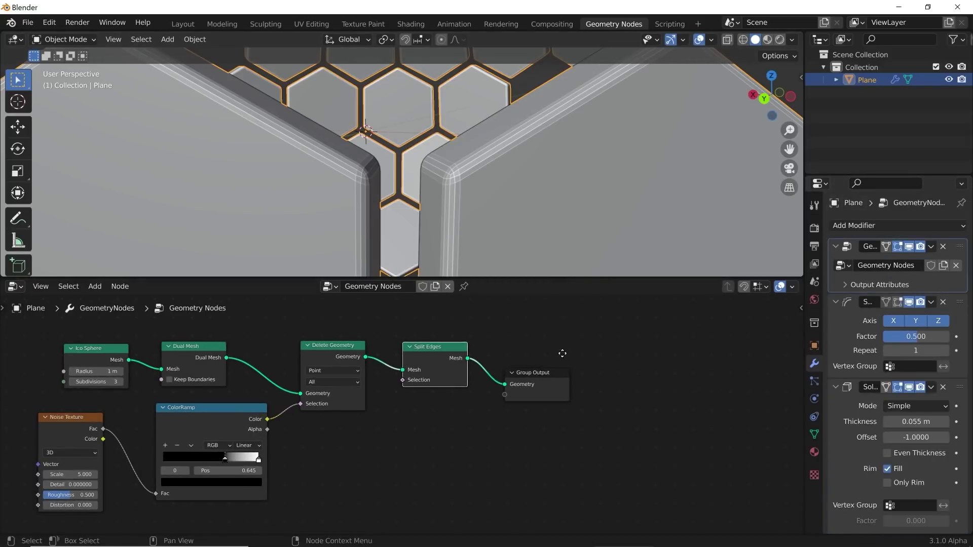
scroll(539, 332, up, 1)
key(shift+a)
click(506, 289)
text(smooth)
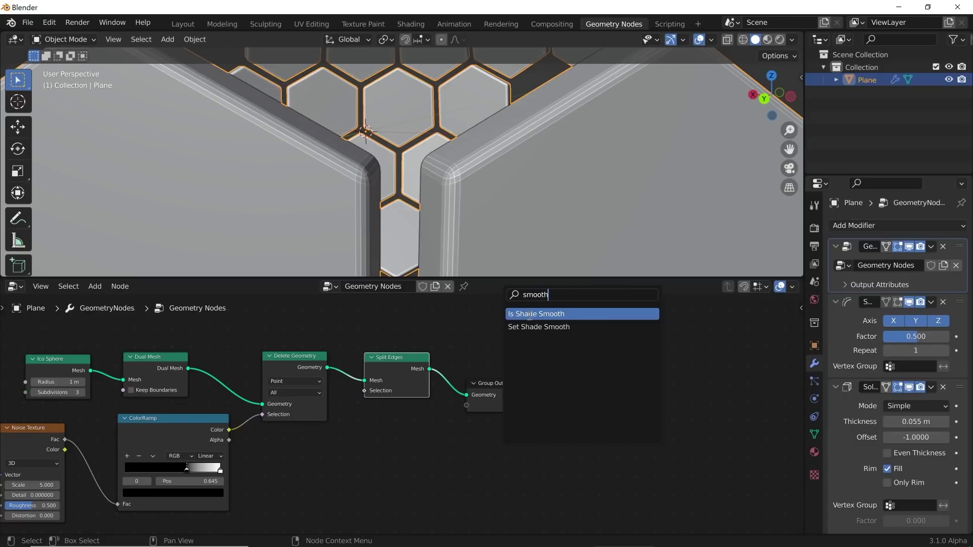
click(529, 327)
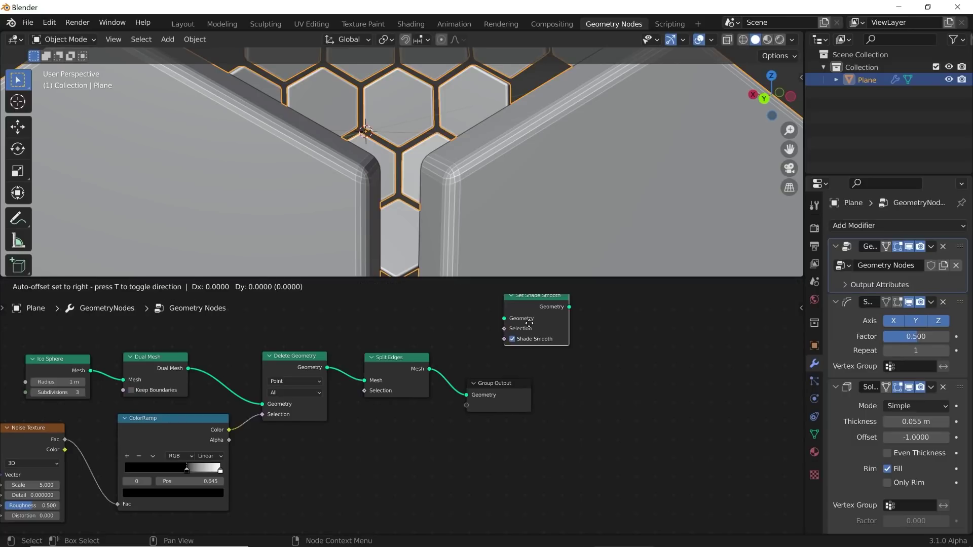
click(492, 379)
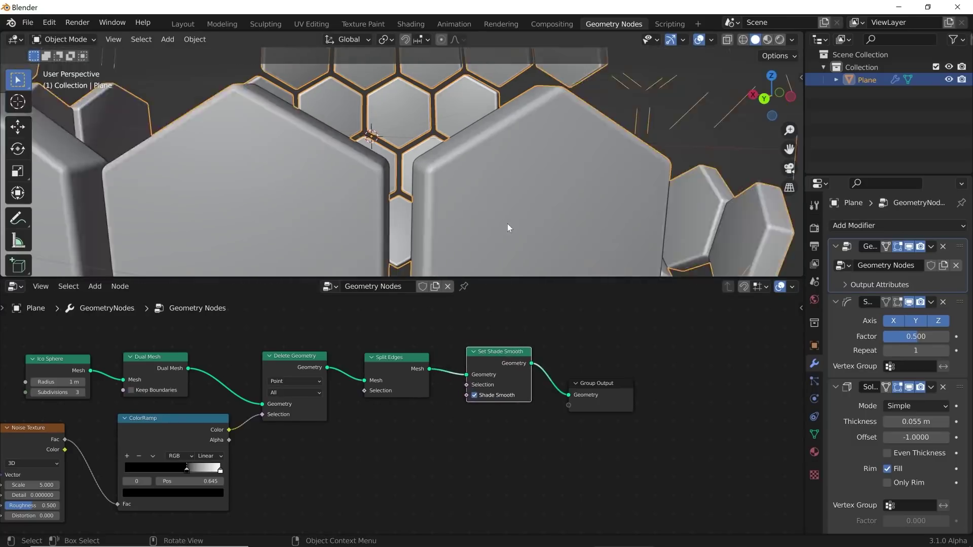
Compare the panels' shading with the Shade Smooth option off and on, leaving it enabled.
scroll(508, 228, down, 5)
scroll(431, 198, up, 5)
click(473, 395)
double_click(475, 395)
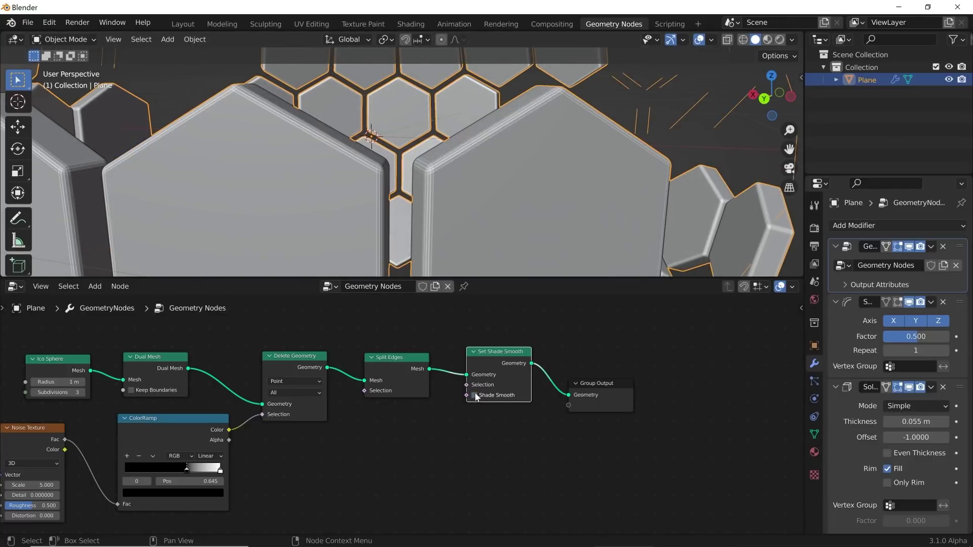
click(475, 395)
scroll(413, 194, down, 2)
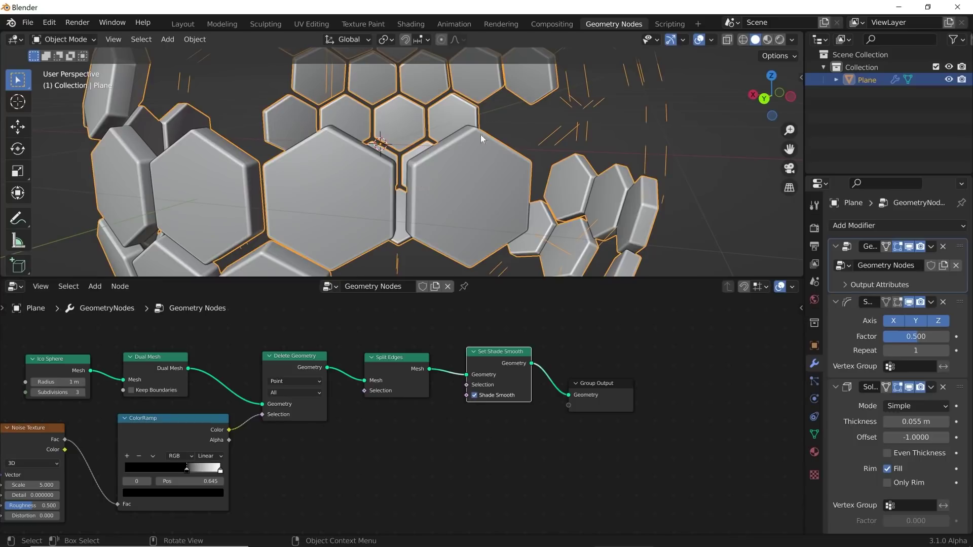
scroll(514, 147, down, 1)
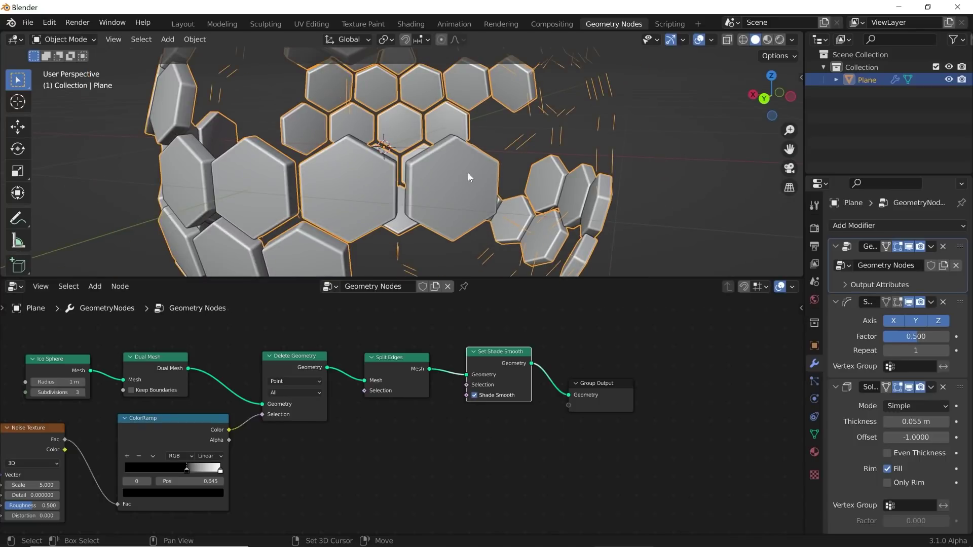
Duplicate the hexagon-panel sphere in place.
key(shift+d)
key(Escape)
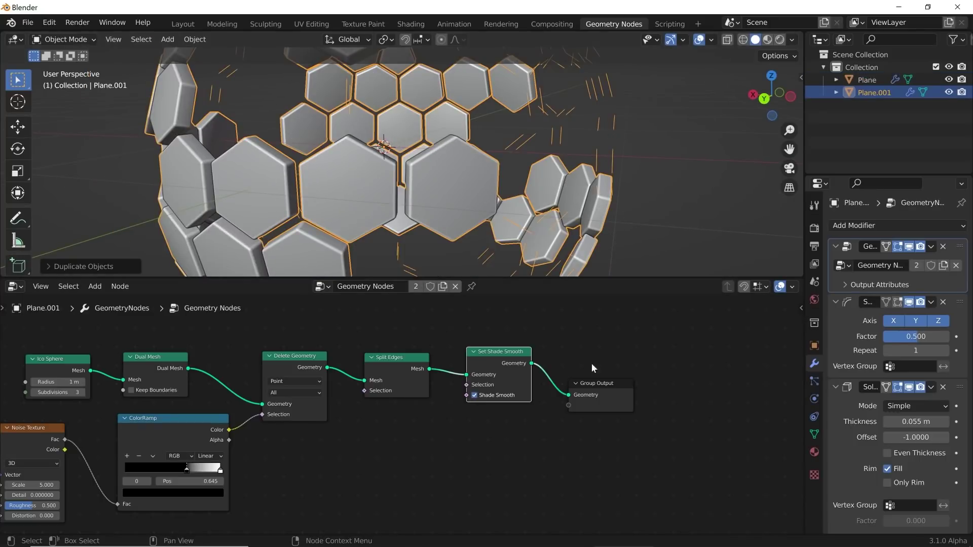
Remove the Smooth, Solidify and Bevel modifiers from the duplicate sphere and make its geometry node group single-user.
scroll(847, 351, down, 6)
scroll(892, 352, up, 6)
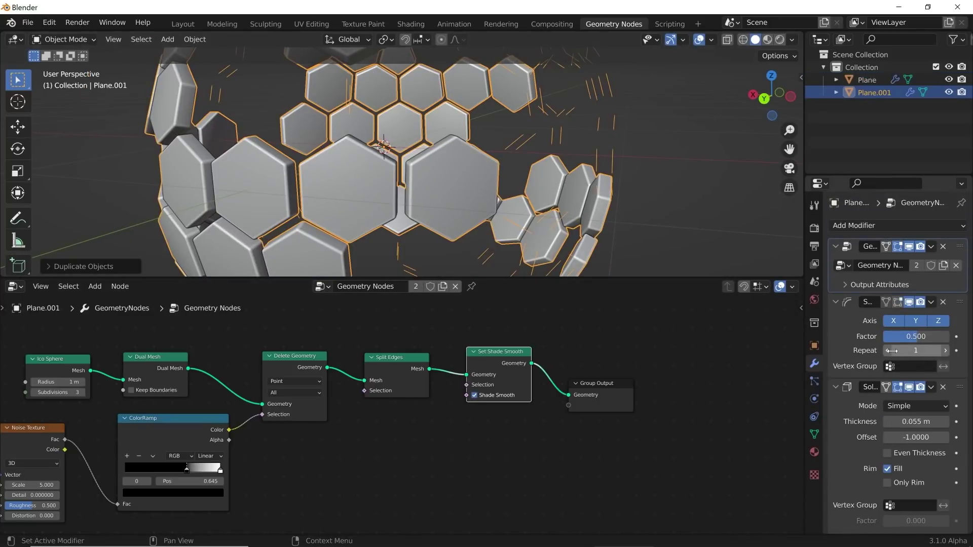
click(943, 302)
click(942, 302)
click(943, 302)
scroll(507, 334, up, 3)
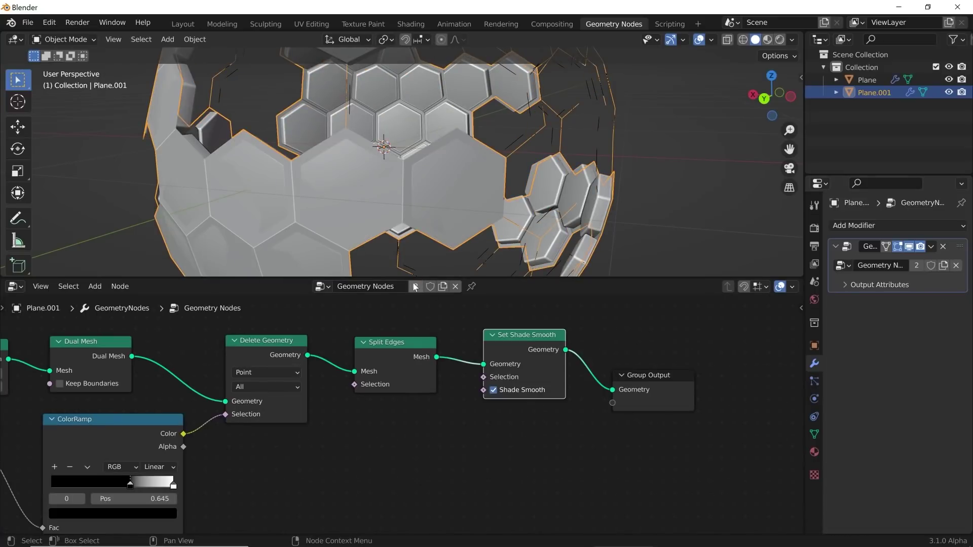
click(416, 287)
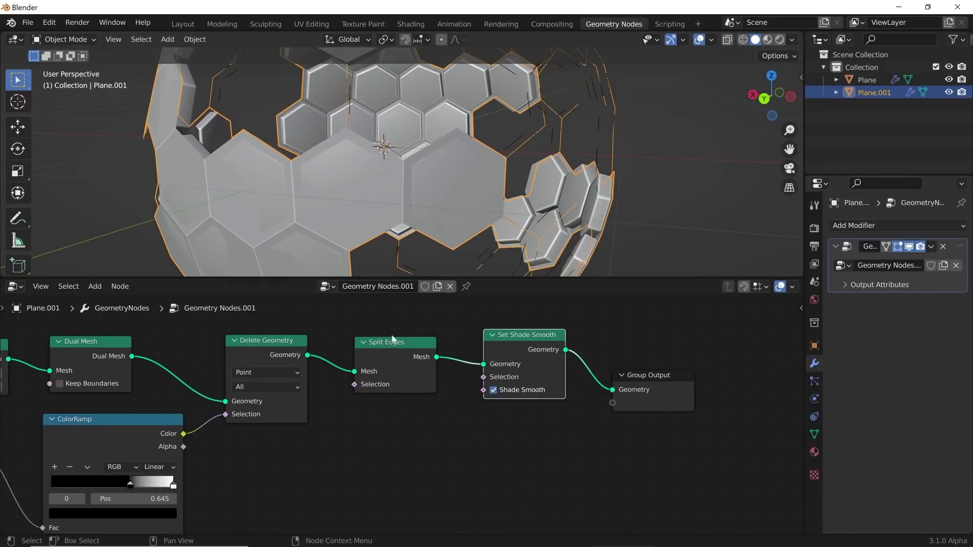
Remove the Split Edges and Set Shade Smooth nodes, keeping Delete Geometry linked to the Group Output.
drag(357, 369, 613, 390)
drag(596, 323, 412, 342)
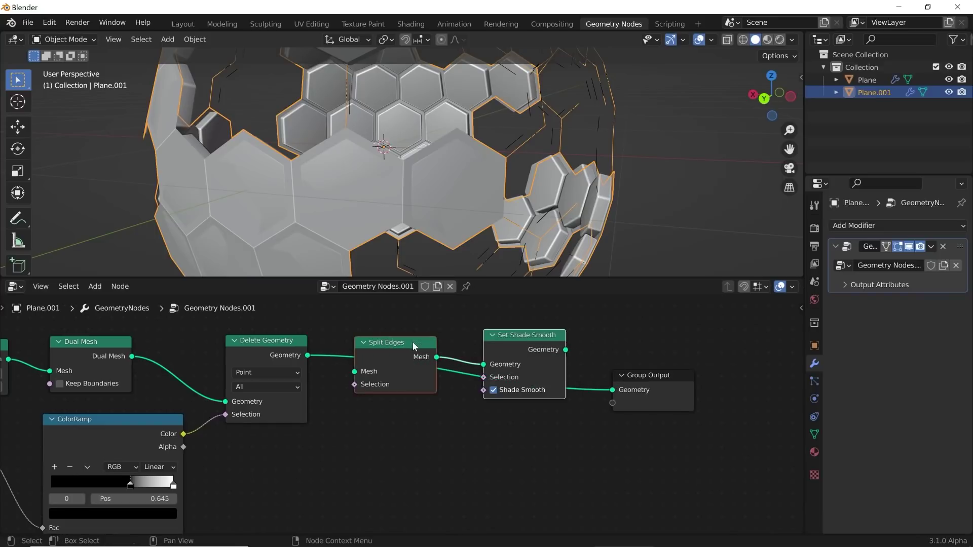
key(ctrl+x)
Insert a Mesh to Curve node between Delete Geometry and the Group Output.
middle_drag(485, 253, 496, 184)
key(shift+a)
click(441, 288)
text(curve to m)
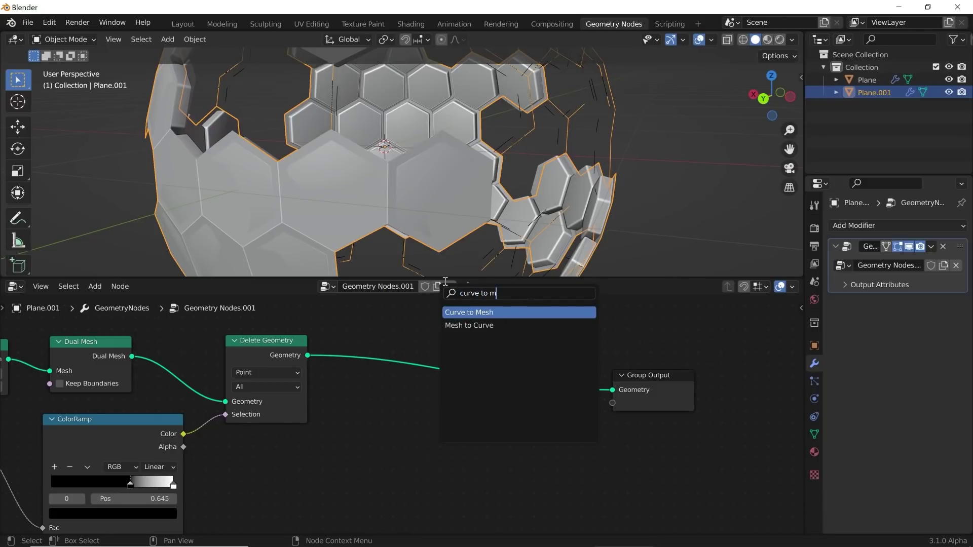
click(469, 325)
click(406, 349)
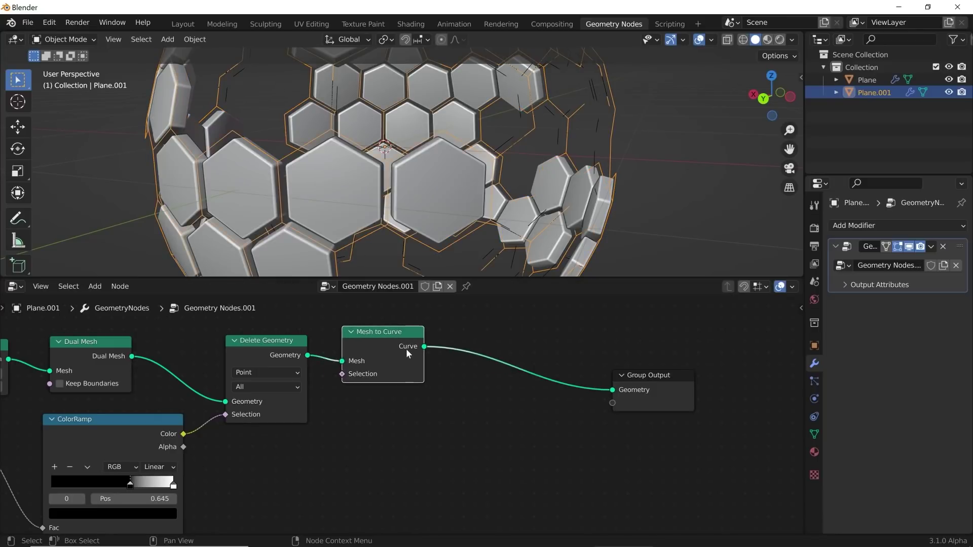
Insert a Curve to Mesh node between Mesh to Curve and the Group Output.
scroll(447, 161, up, 5)
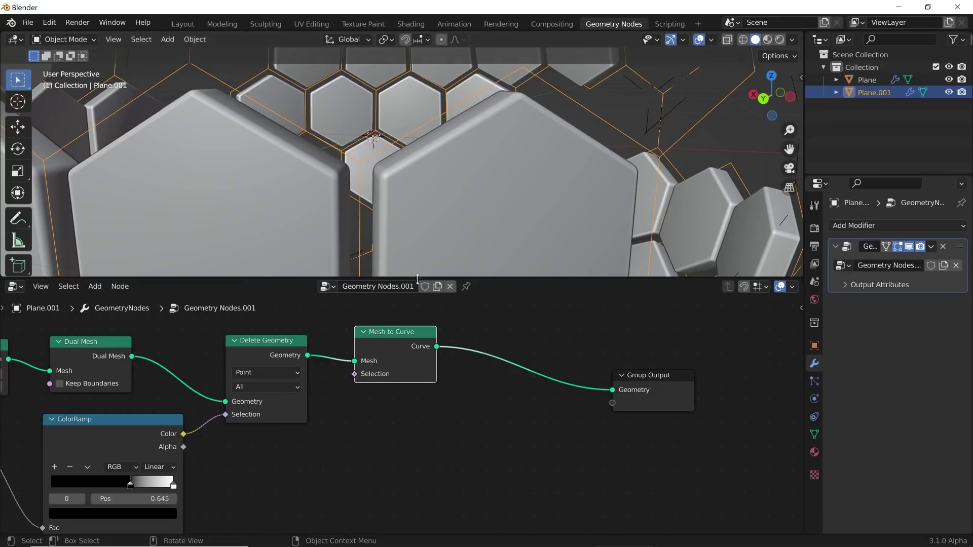
click(493, 318)
key(shift+a)
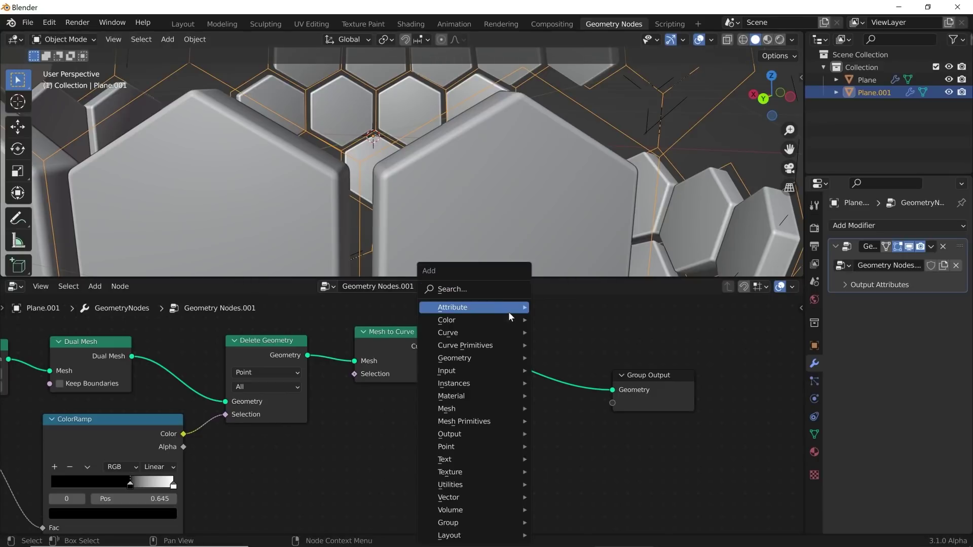
click(485, 291)
text(cu)
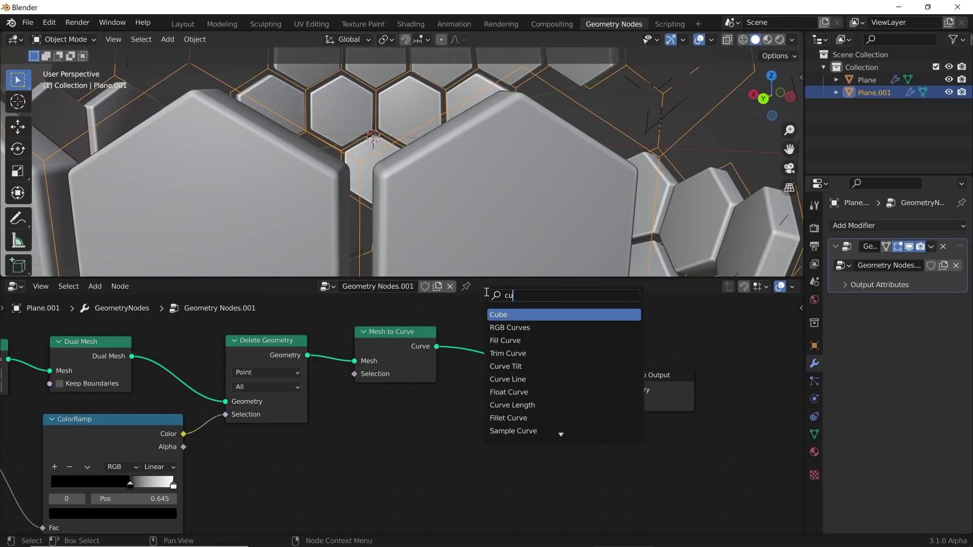
text(rve to)
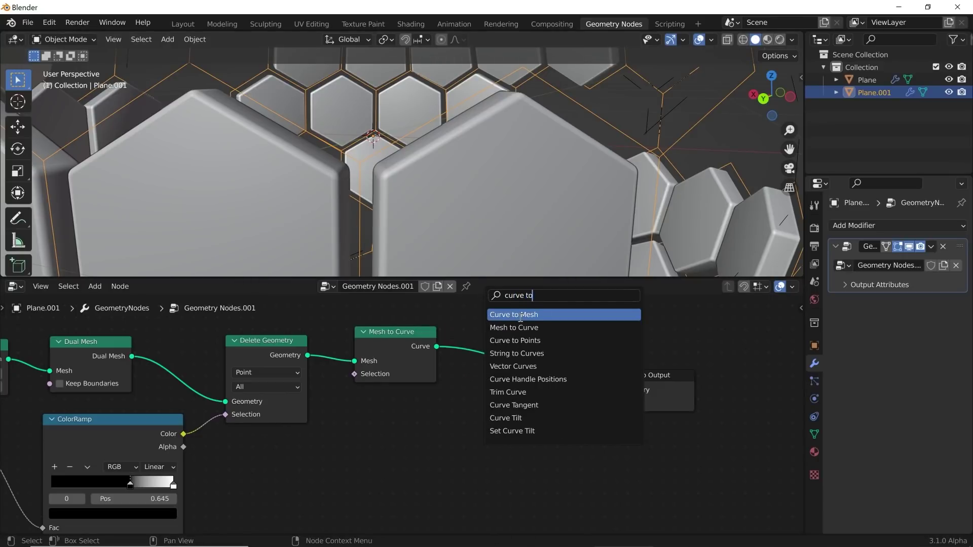
click(521, 315)
click(507, 341)
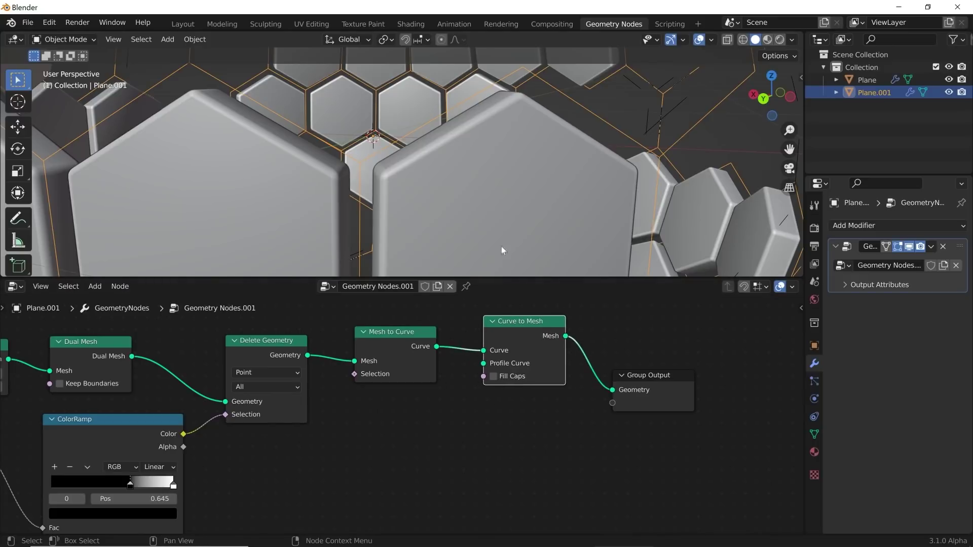
Add a Curve Circle node and connect its Curve output to the Profile Curve input of Curve to Mesh.
key(shift+a)
click(444, 284)
text(circ)
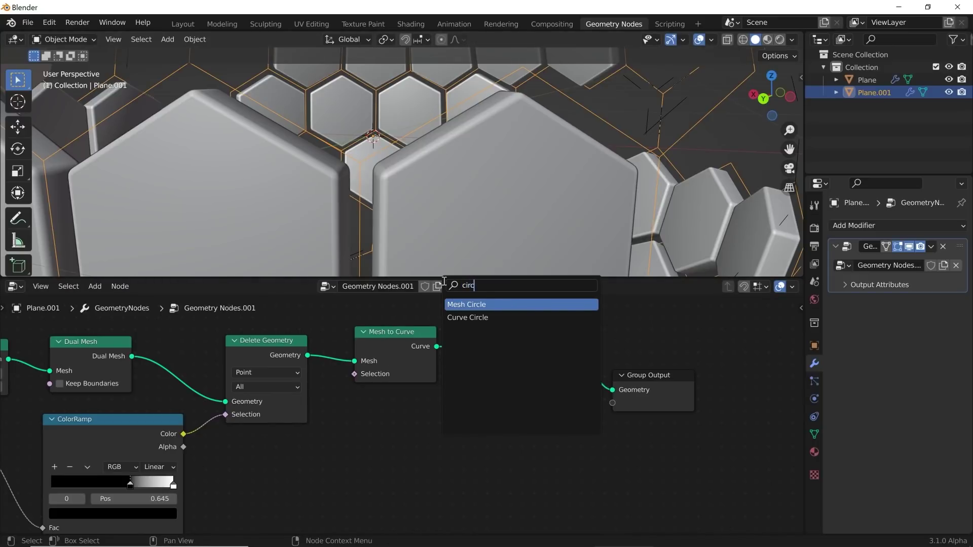
click(483, 317)
click(424, 471)
drag(428, 457, 473, 397)
drag(483, 364, 483, 364)
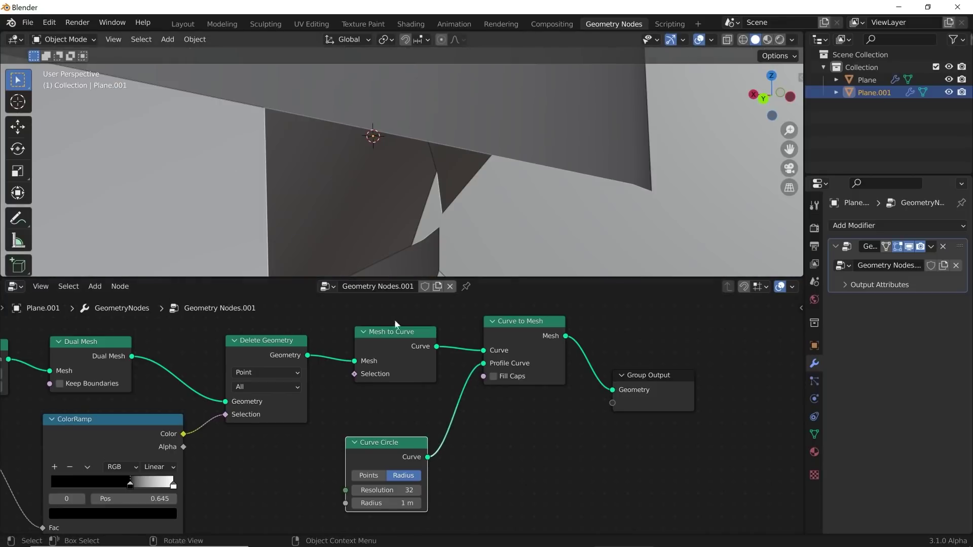
click(379, 490)
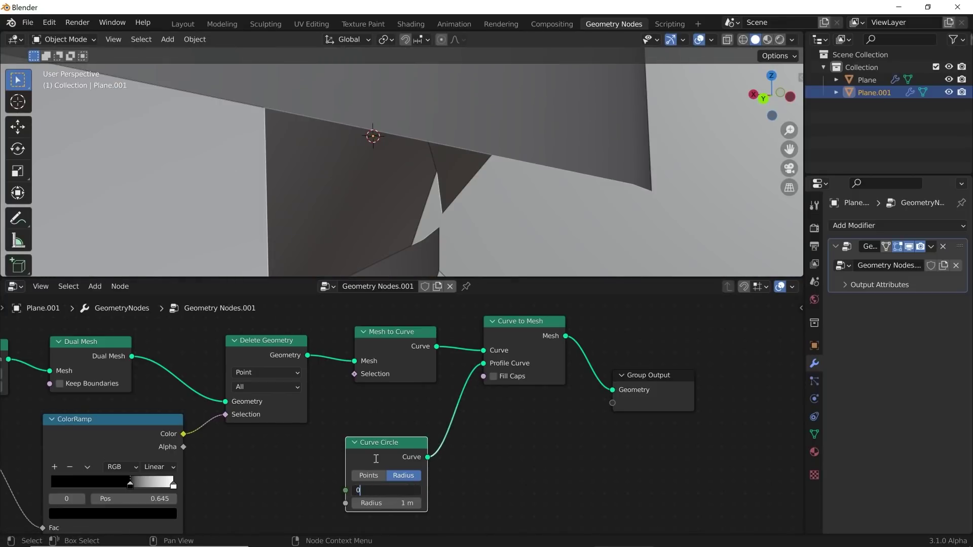
text(0.01)
key(Return)
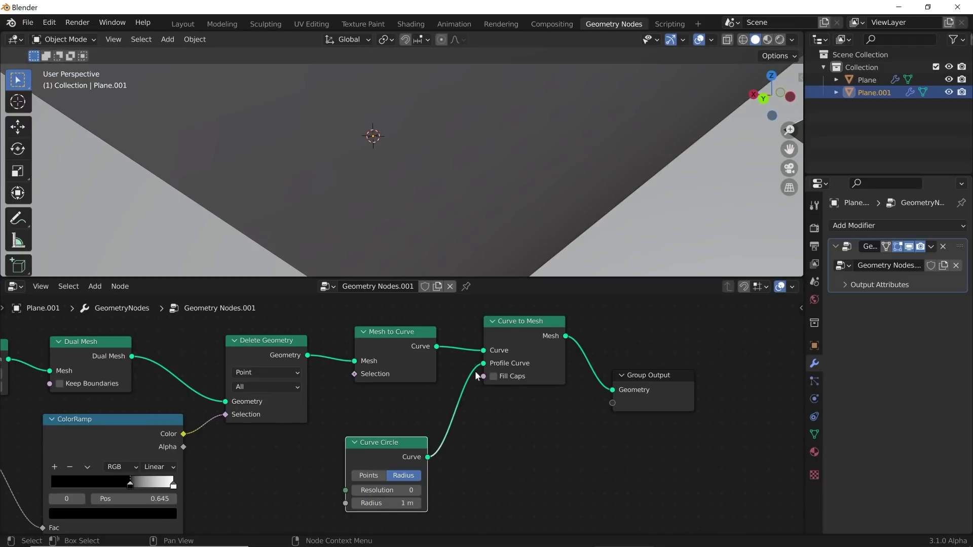
scroll(399, 200, down, 6)
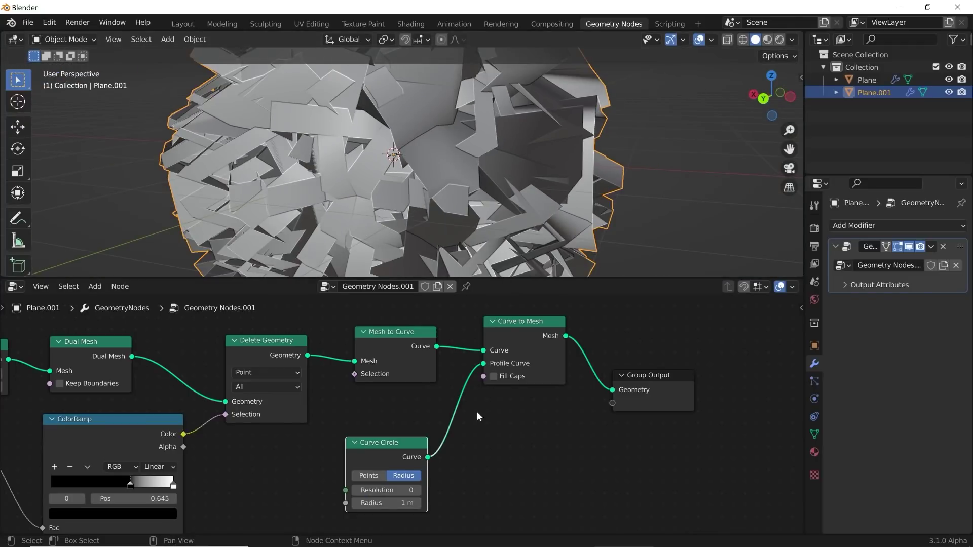
key(ctrl+z)
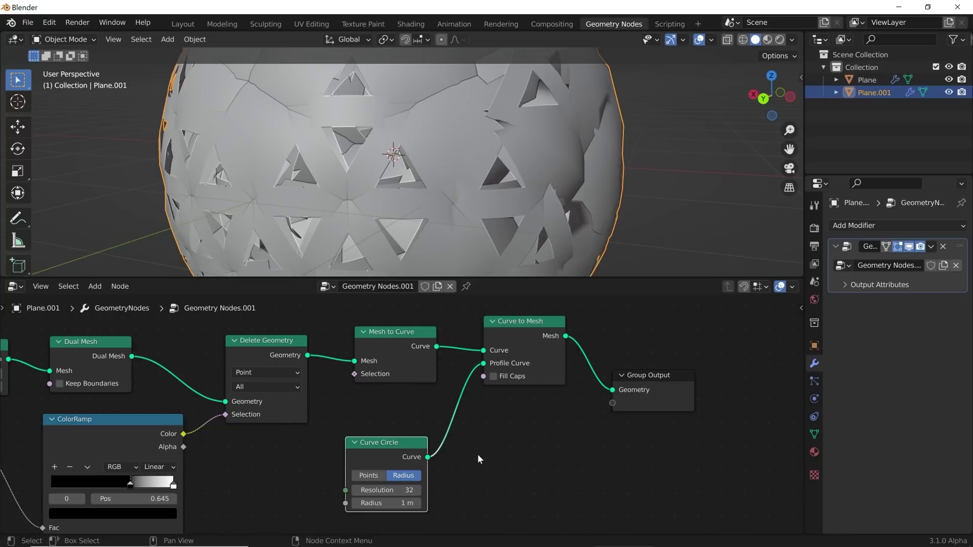
Set the Curve Circle's radius to 0.01 m.
click(403, 501)
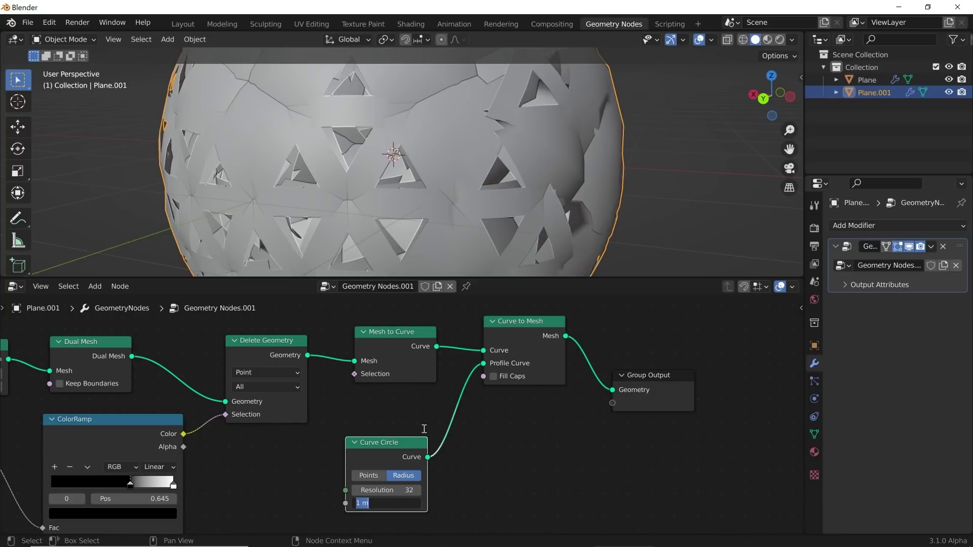
text(0.01)
key(Return)
scroll(512, 182, up, 5)
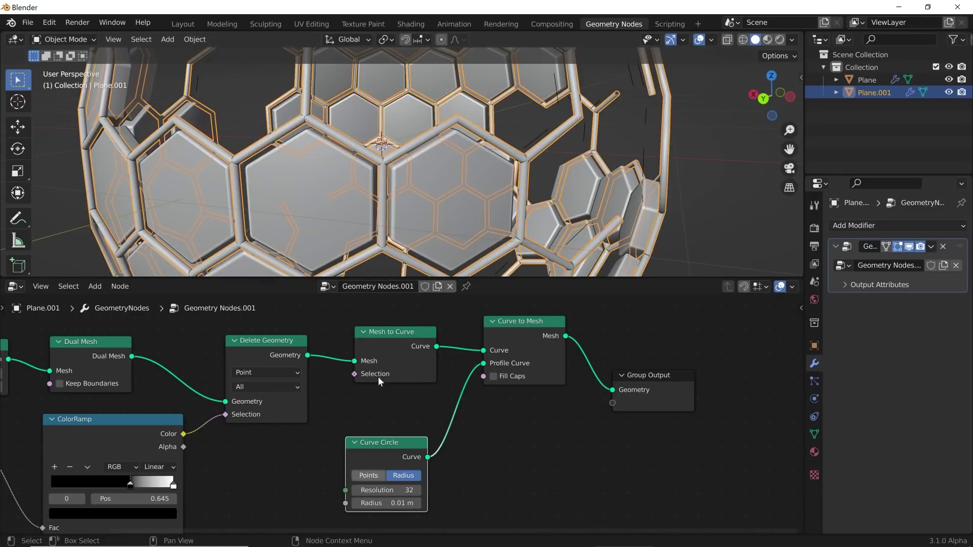
Examine the hexagonal tube frame and the panels from several sides, close up and from a distance.
click(691, 172)
scroll(593, 126, up, 3)
middle_drag(592, 126, 416, 252)
scroll(587, 137, up, 2)
scroll(507, 164, down, 5)
middle_drag(262, 402, 363, 358)
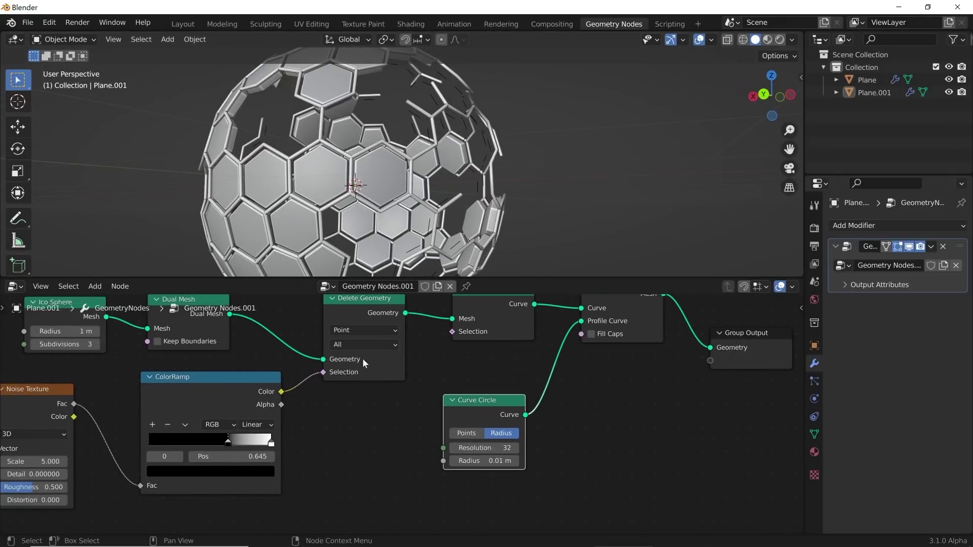
middle_drag(576, 184, 395, 268)
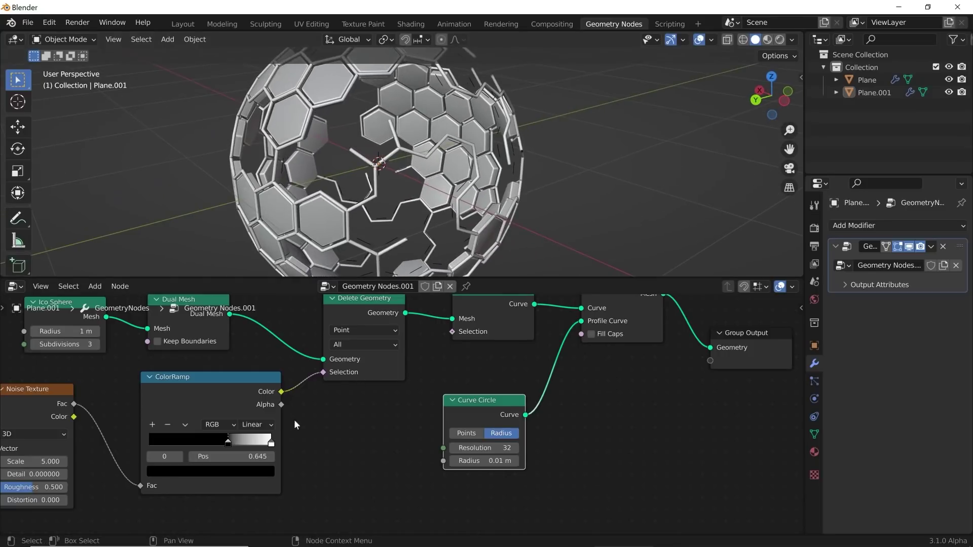
drag(252, 454, 254, 454)
middle_drag(406, 216, 318, 198)
scroll(426, 199, down, 5)
scroll(469, 211, up, 6)
scroll(317, 197, up, 3)
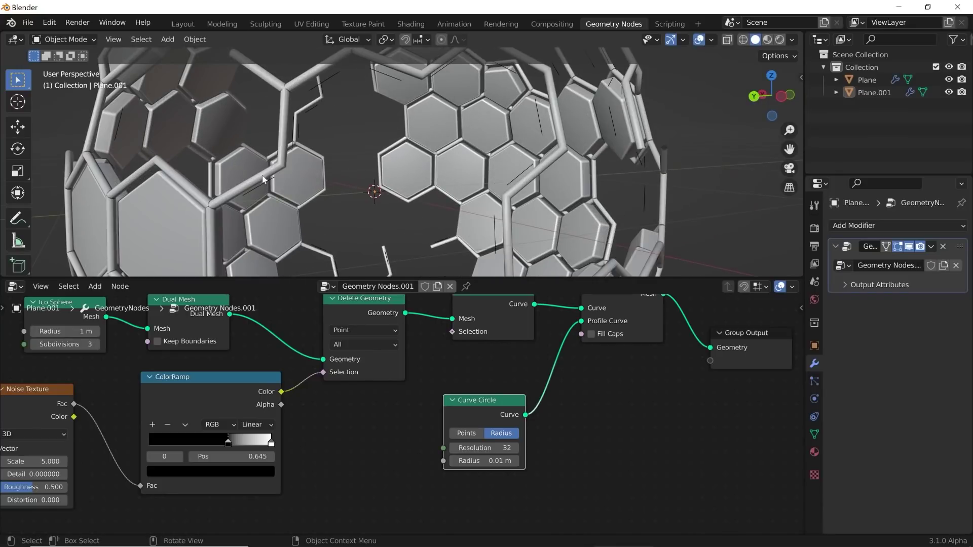
Scale the hexagonal tube frame down slightly relative to the panel sphere.
click(261, 174)
key(s)
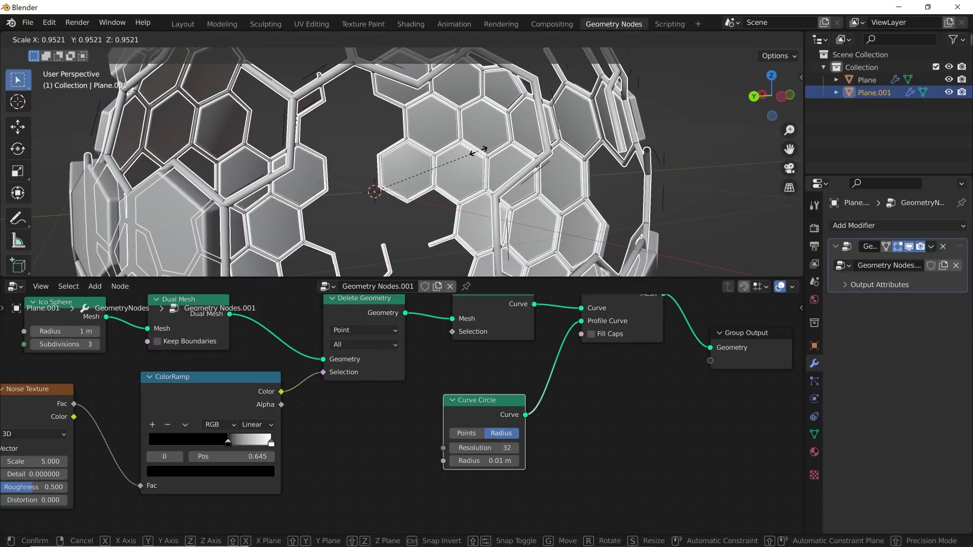
click(481, 151)
middle_drag(481, 150, 411, 187)
scroll(405, 159, down, 5)
Duplicate the hexagon-panel sphere and scale the copy down so it sits inside the outer shell.
click(414, 184)
middle_drag(501, 198, 426, 193)
key(shift+d)
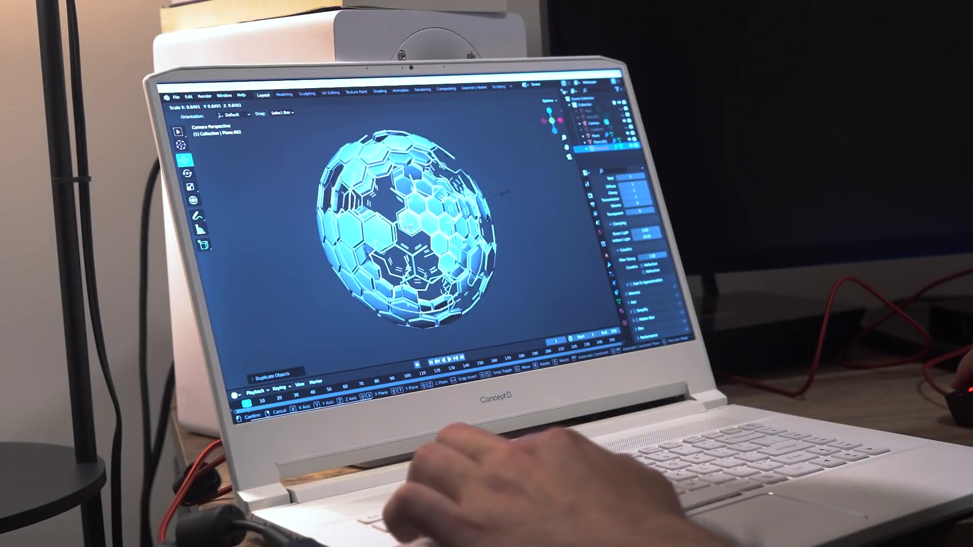
click(501, 191)
click(501, 192)
scroll(500, 195, up, 3)
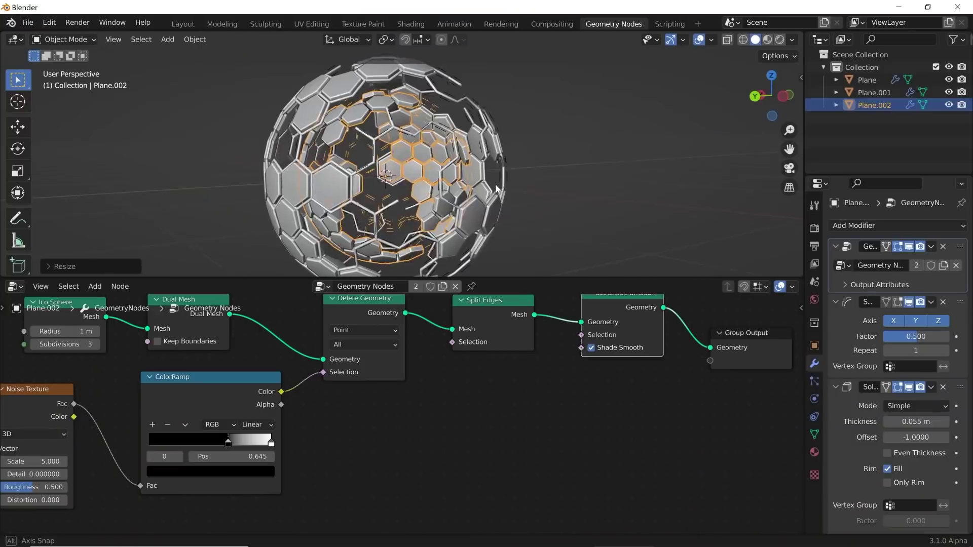
middle_drag(375, 266, 404, 269)
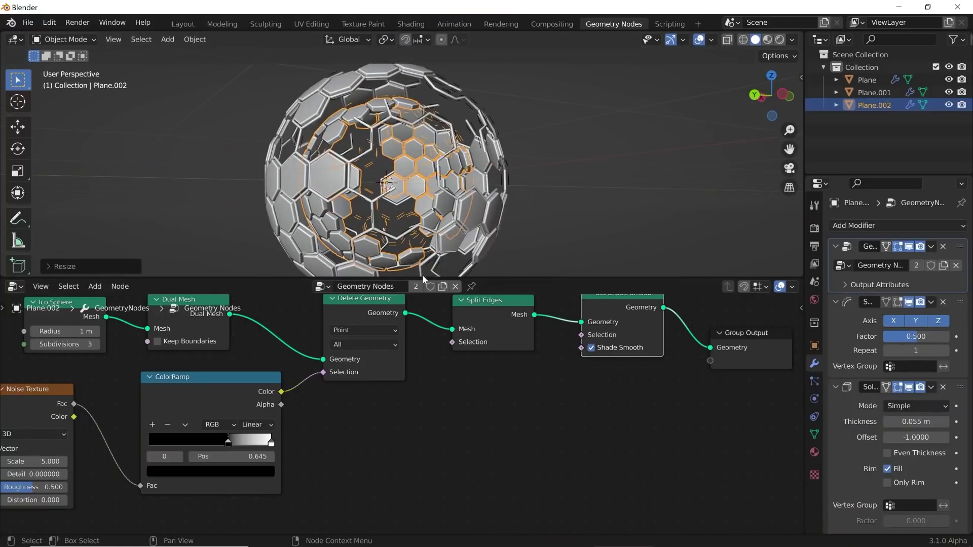
Make the inner sphere's geometry node group single-user and set its Ico Sphere subdivisions to 2.
click(416, 286)
scroll(226, 366, up, 5)
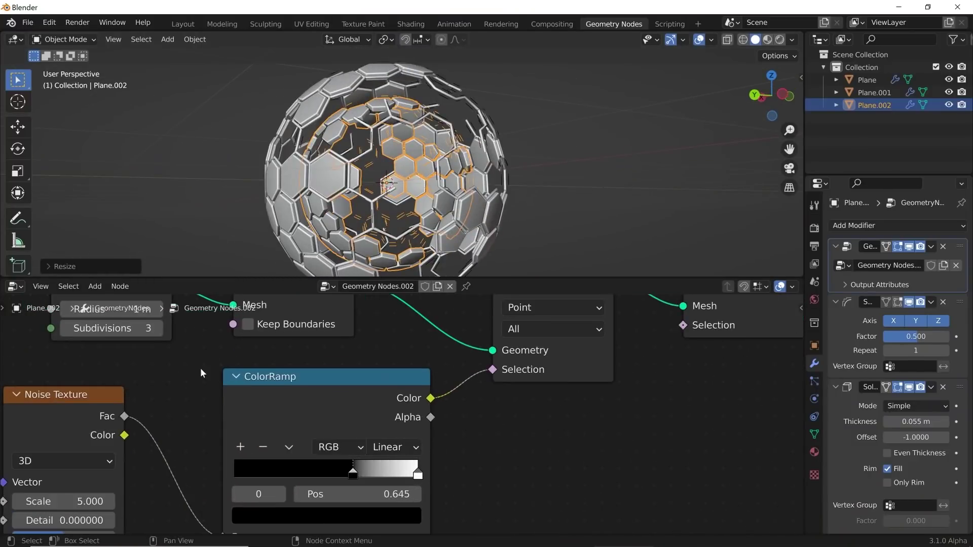
click(207, 350)
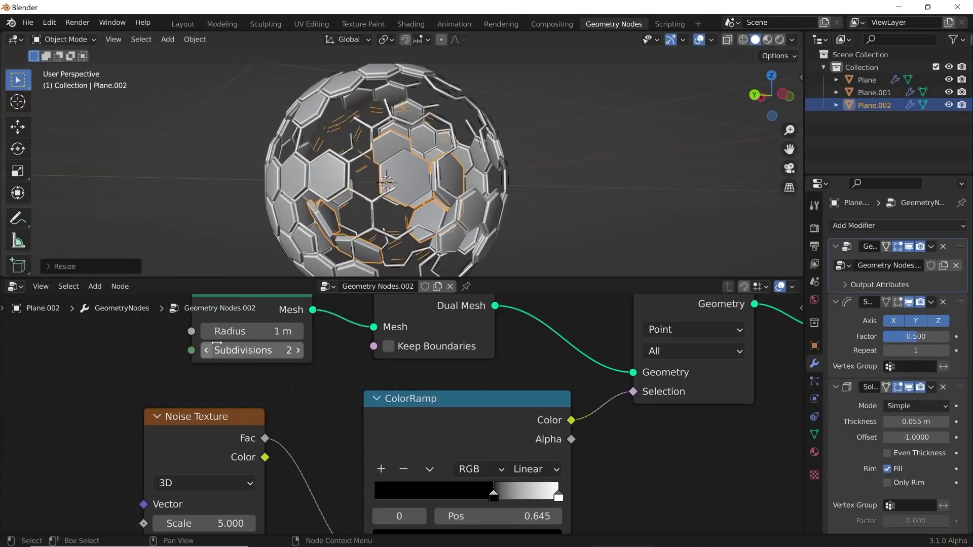
scroll(387, 411, down, 3)
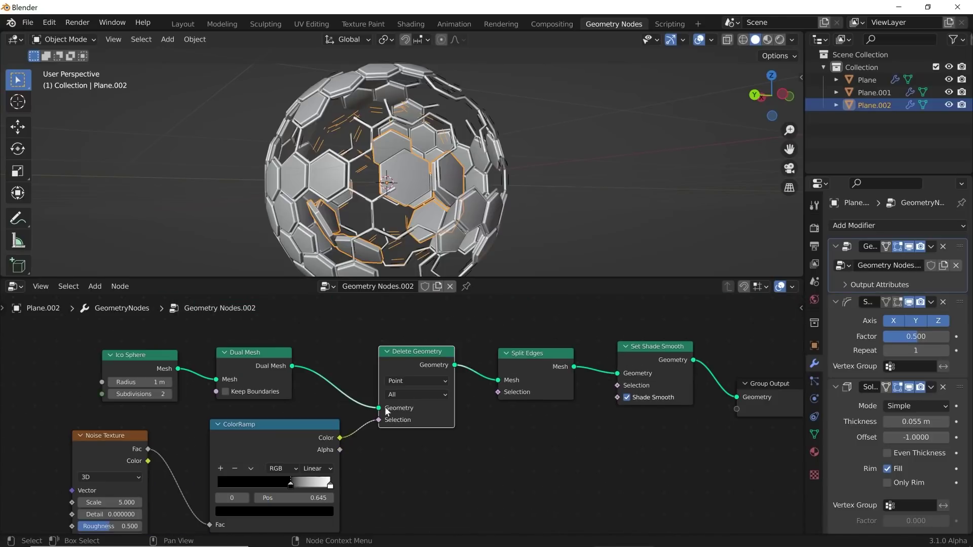
Link Dual Mesh directly to Split Edges, bypassing Delete Geometry, and delete the ColorRamp and Noise Texture nodes.
drag(379, 408, 498, 380)
click(534, 189)
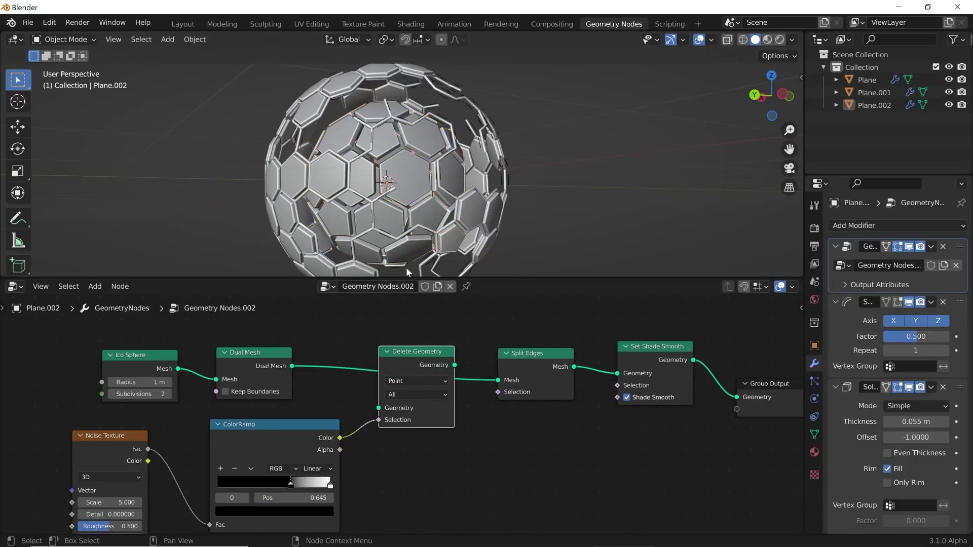
click(300, 428)
key(x)
click(132, 439)
key(x)
Add an Ico Sphere mesh at the centre and scale it down to fit just inside the inner panel sphere.
middle_drag(385, 233, 409, 196)
click(413, 187)
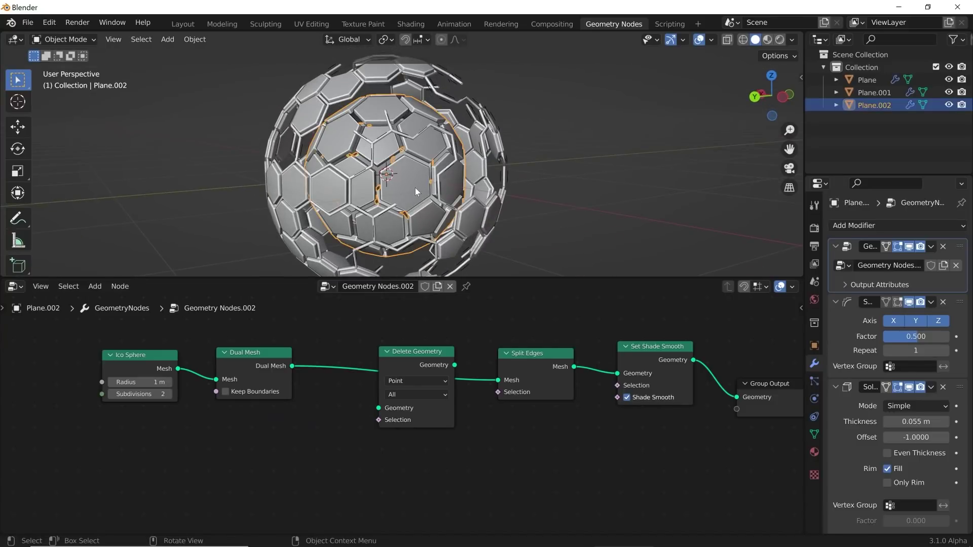
key(shift+a)
mouse_move(566, 127)
click(627, 177)
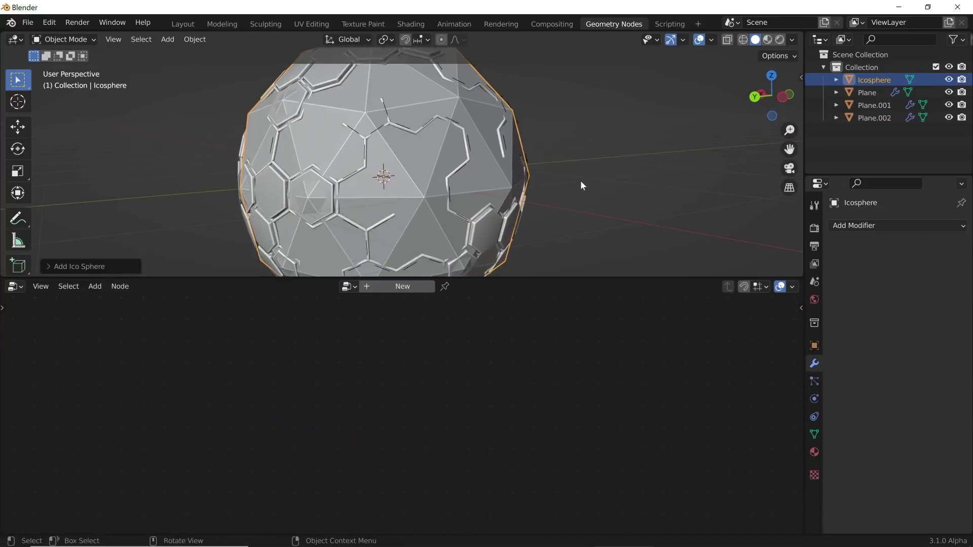
key(s)
click(506, 172)
Subdivide the new icosphere's mesh with a smoothness of 1.
key(Tab)
right_click(505, 158)
click(504, 158)
click(76, 266)
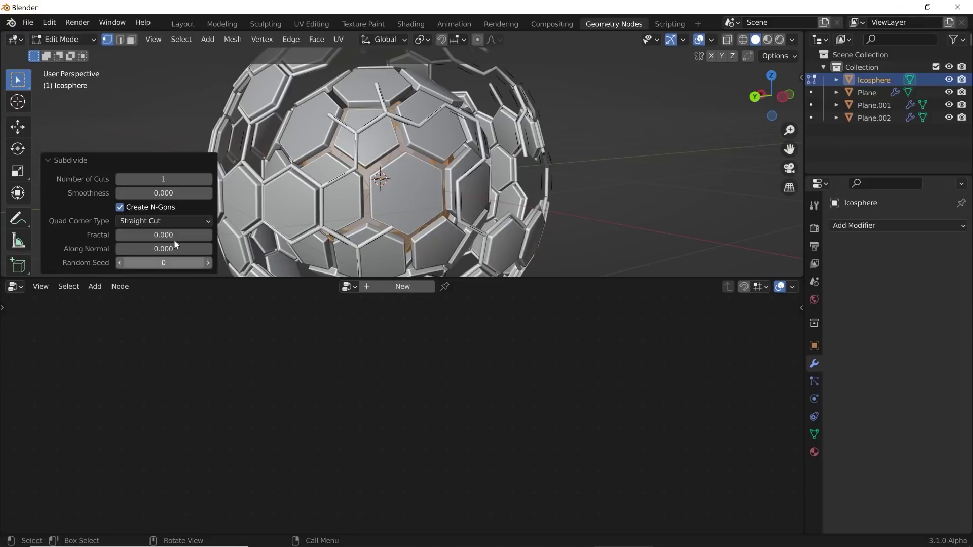
drag(175, 195, 203, 195)
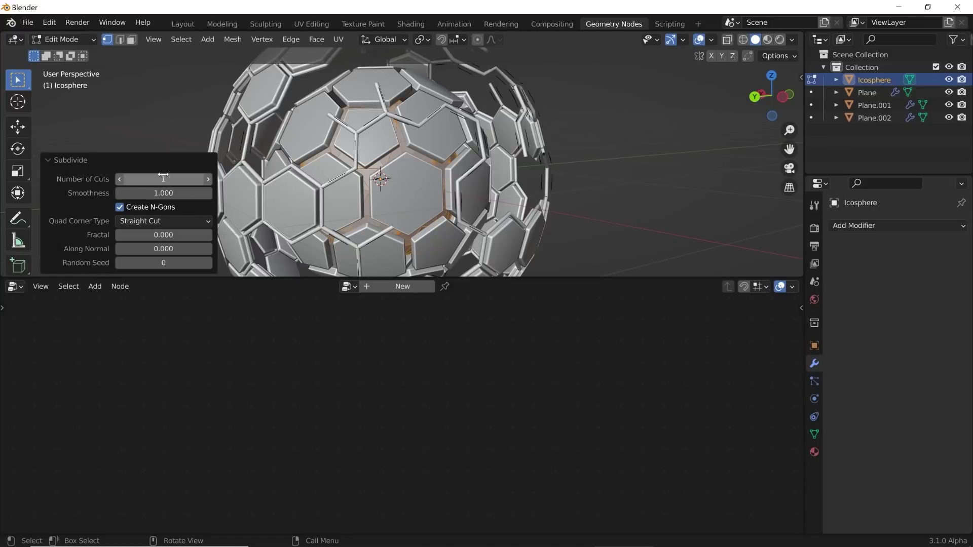
key(Tab)
Shade the icosphere smooth.
right_click(435, 132)
click(434, 131)
scroll(448, 178, up, 8)
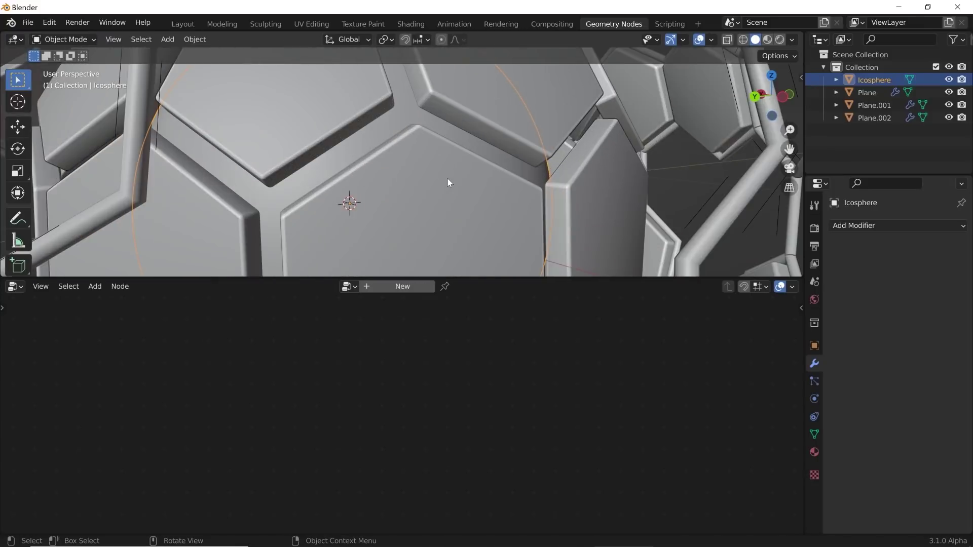
Scale the smooth icosphere so it sits just beneath the surface of the inner panel sphere.
scroll(445, 175, down, 2)
middle_drag(440, 180, 439, 181)
scroll(439, 181, down, 8)
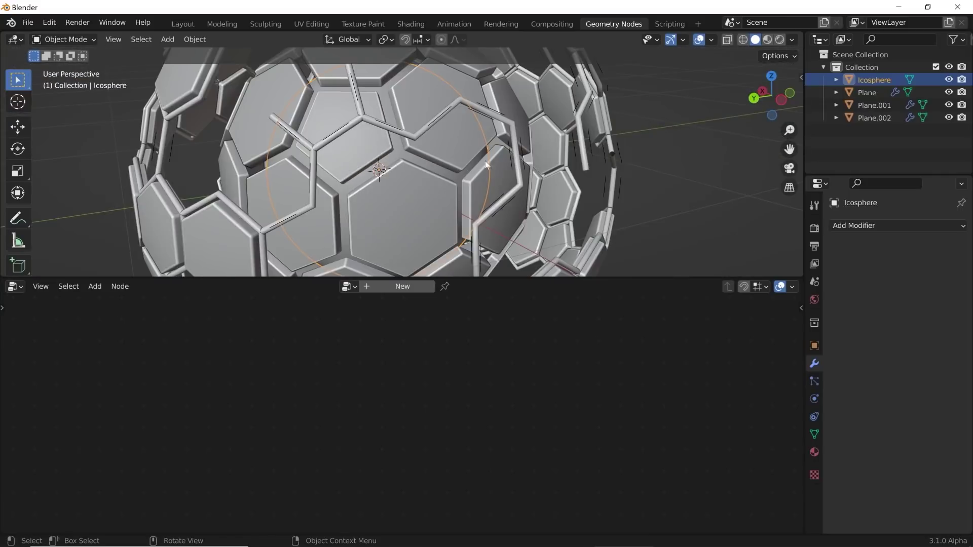
key(s)
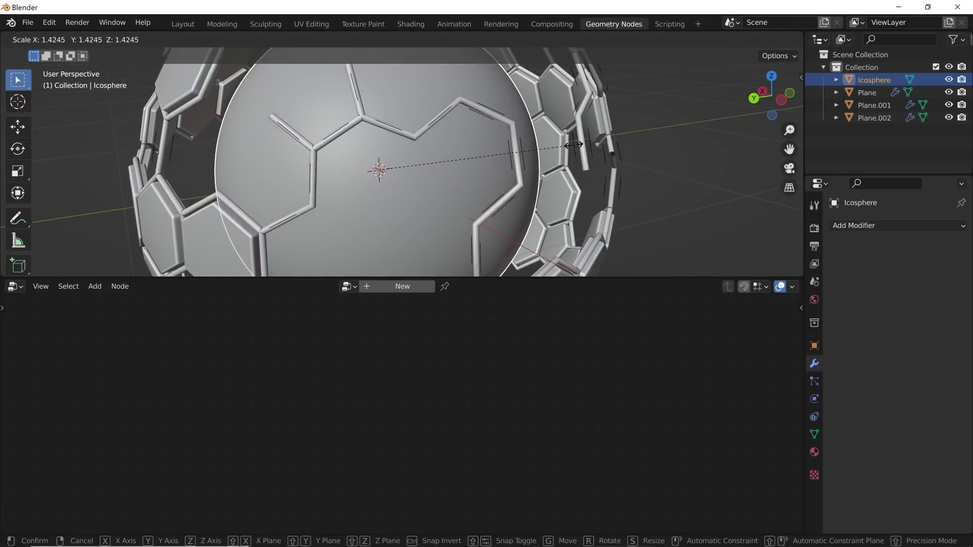
click(553, 147)
click(691, 129)
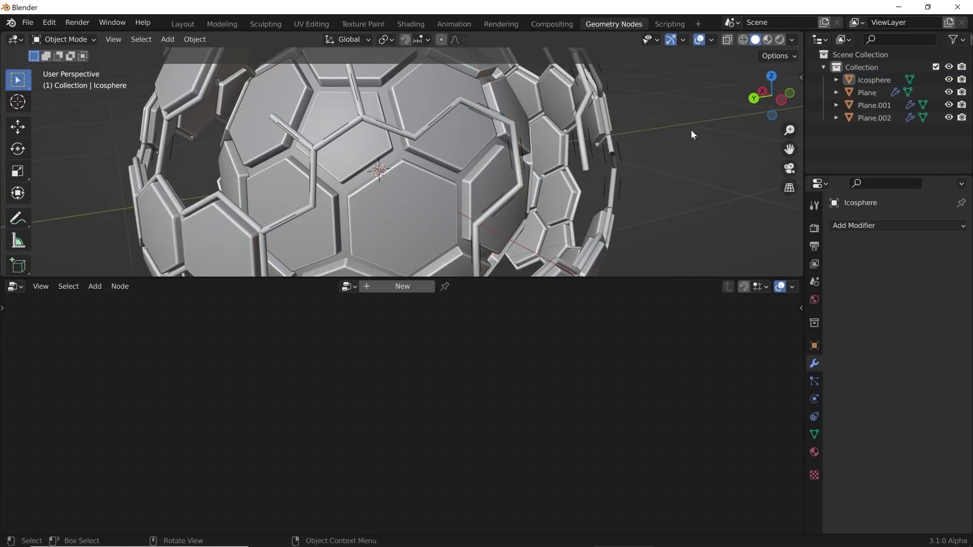
scroll(565, 162, down, 4)
middle_drag(512, 190, 405, 150)
scroll(398, 137, up, 2)
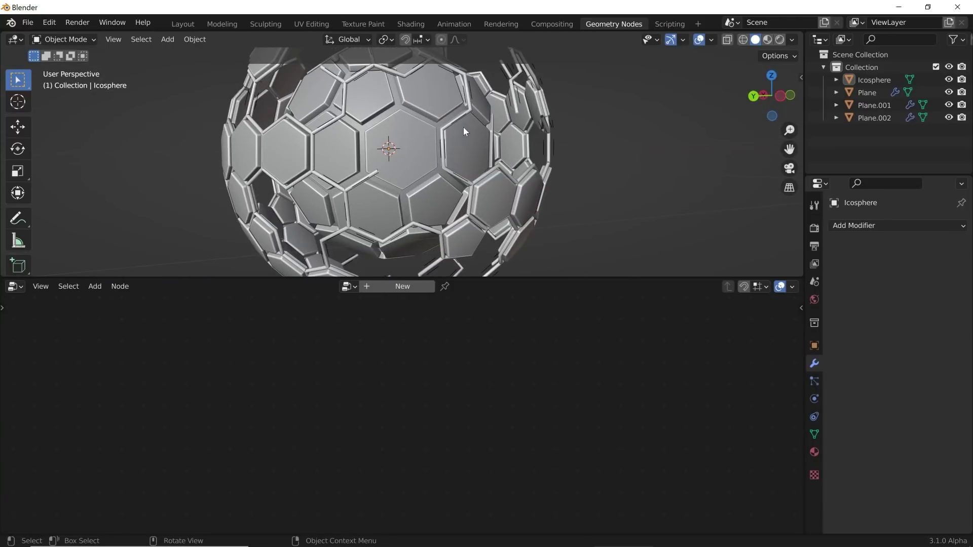
click(448, 126)
click(448, 126)
key(s)
right_click(516, 124)
click(452, 123)
middle_drag(615, 134, 436, 127)
scroll(471, 175, down, 4)
scroll(499, 162, up, 4)
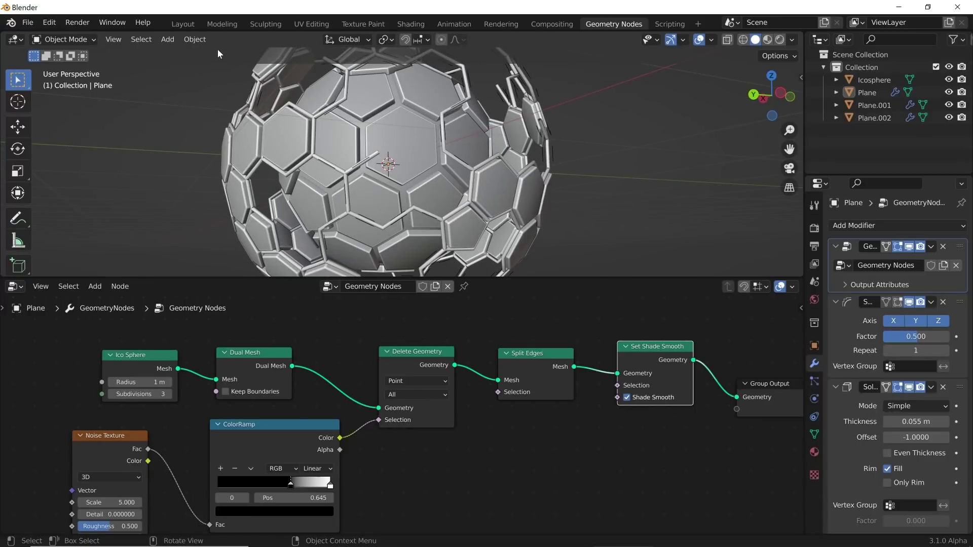
Switch to the Layout workspace and set the render engine to Cycles with GPU Compute as the device.
click(180, 24)
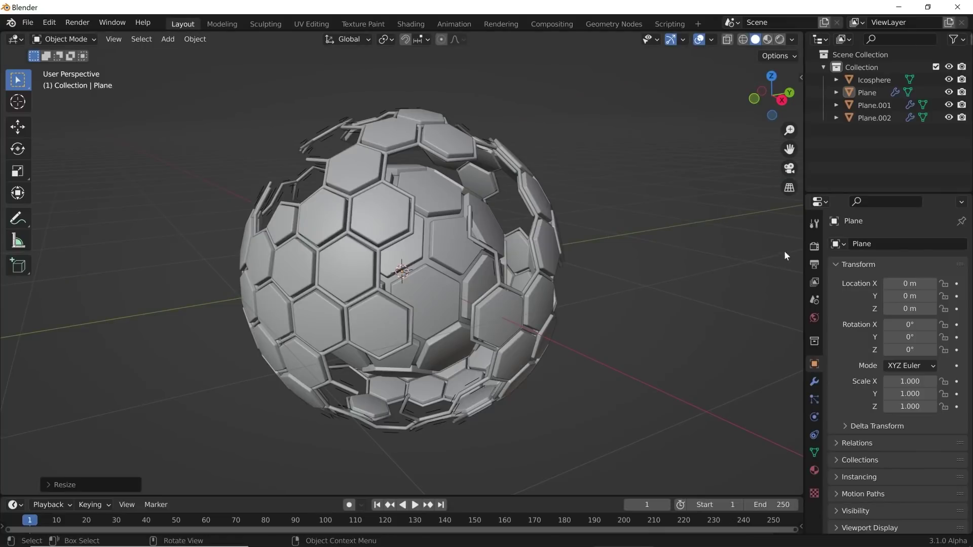
click(814, 247)
click(921, 245)
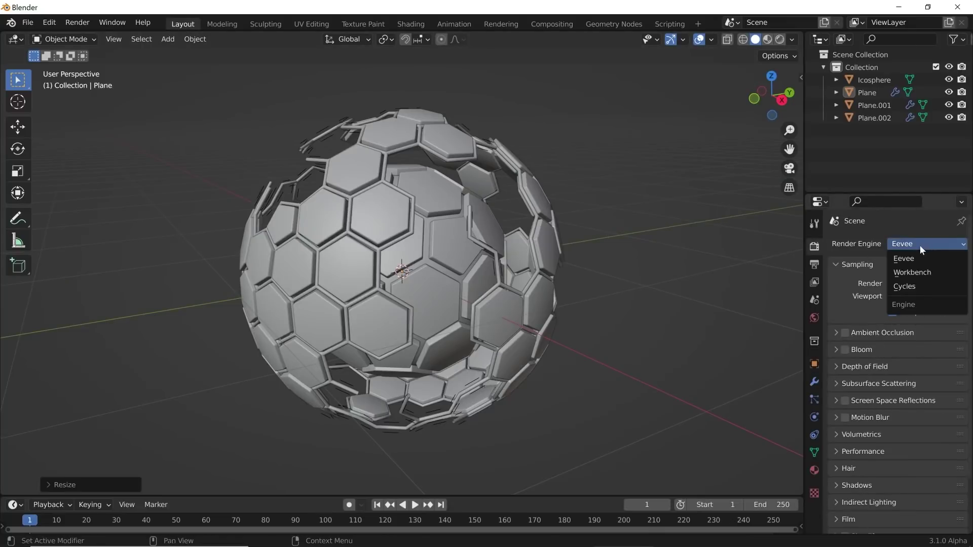
click(915, 287)
click(904, 278)
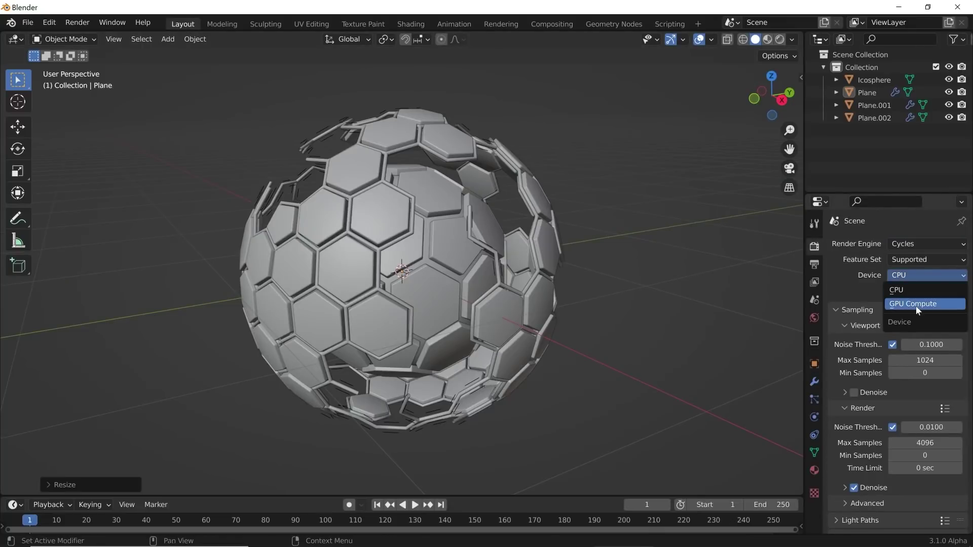
click(910, 304)
Check the Cycles render devices in the system preferences.
click(51, 24)
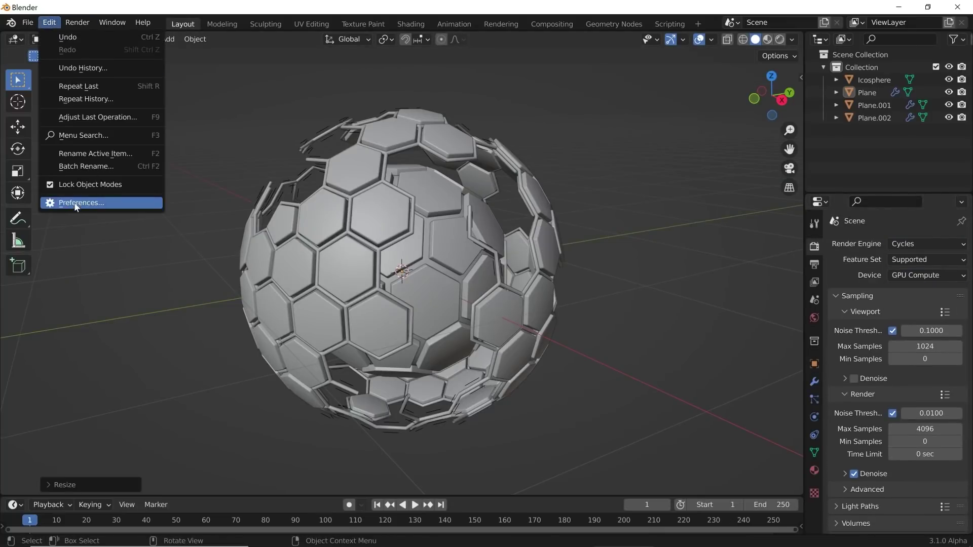
click(77, 203)
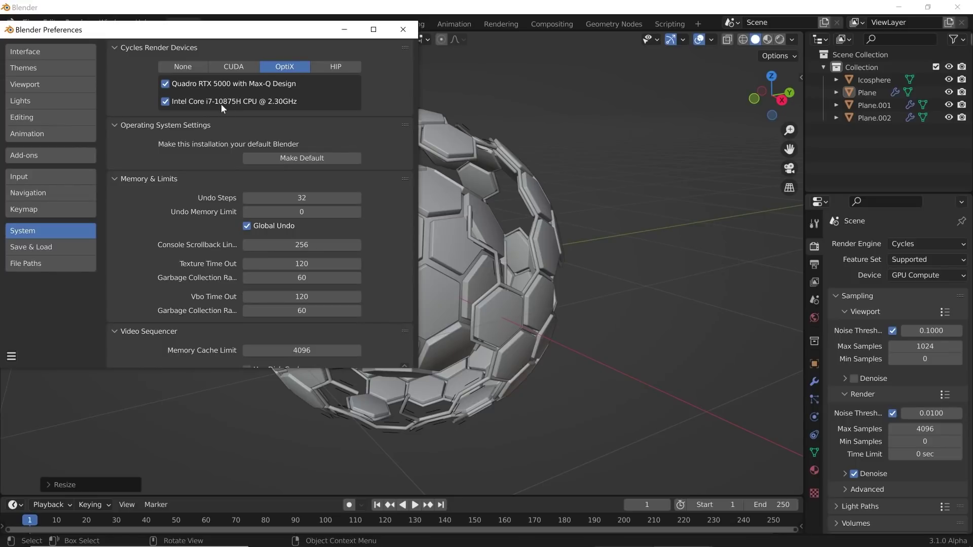
click(403, 30)
Add a camera to the scene from the front view.
middle_drag(406, 199, 547, 234)
middle_drag(608, 195, 603, 175)
key(grave)
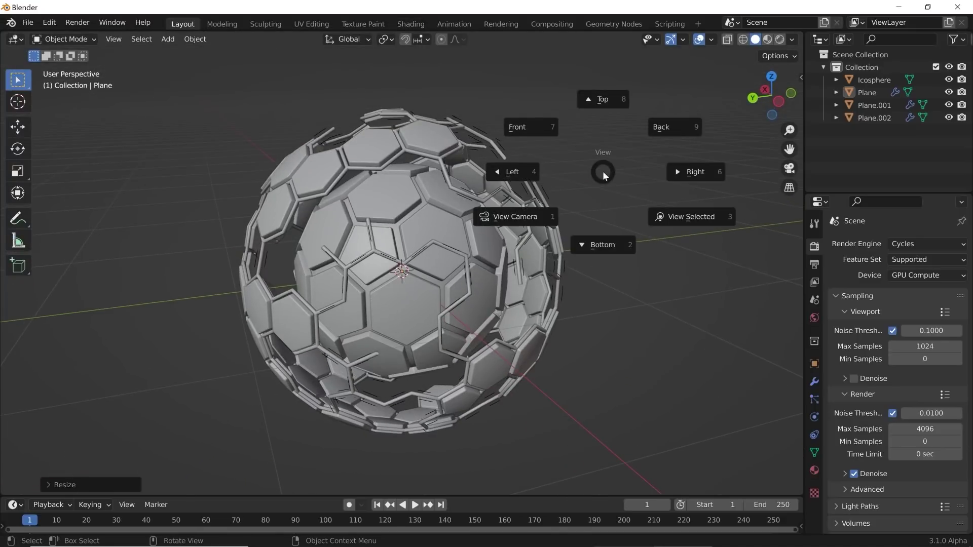
click(543, 141)
key(shift+a)
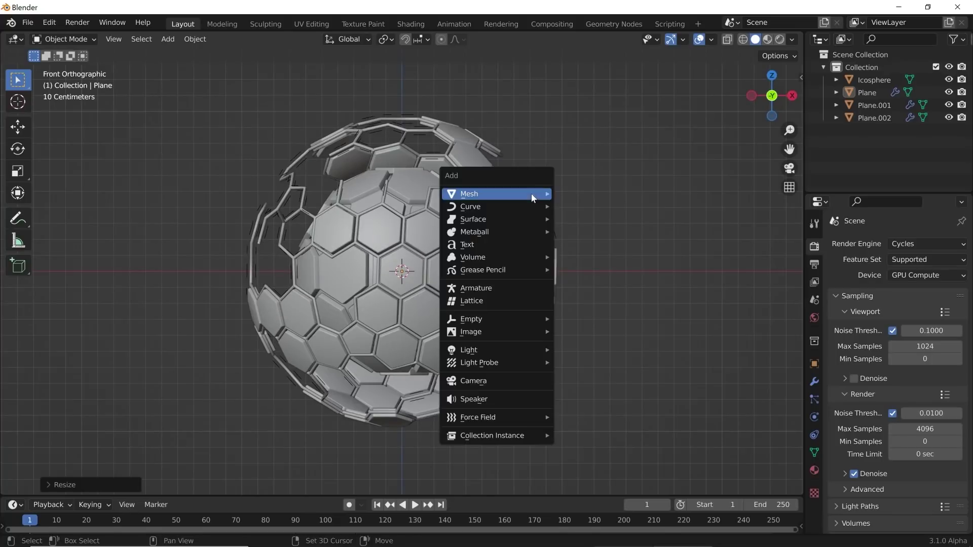
click(486, 382)
Move the camera straight back from the sphere until the whole sphere fits inside the camera frame.
middle_drag(491, 328, 415, 270)
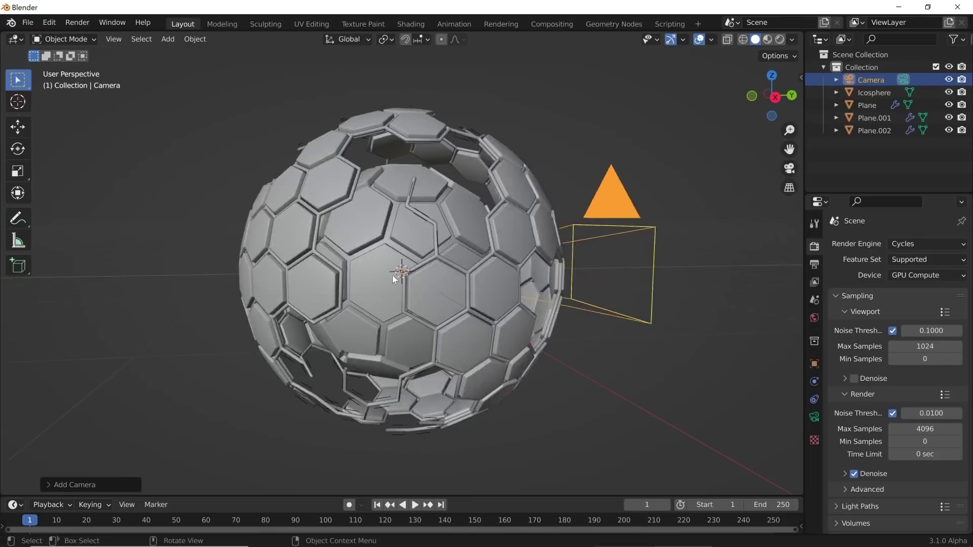
scroll(416, 269, down, 4)
click(18, 127)
scroll(310, 200, down, 2)
drag(448, 274, 36, 282)
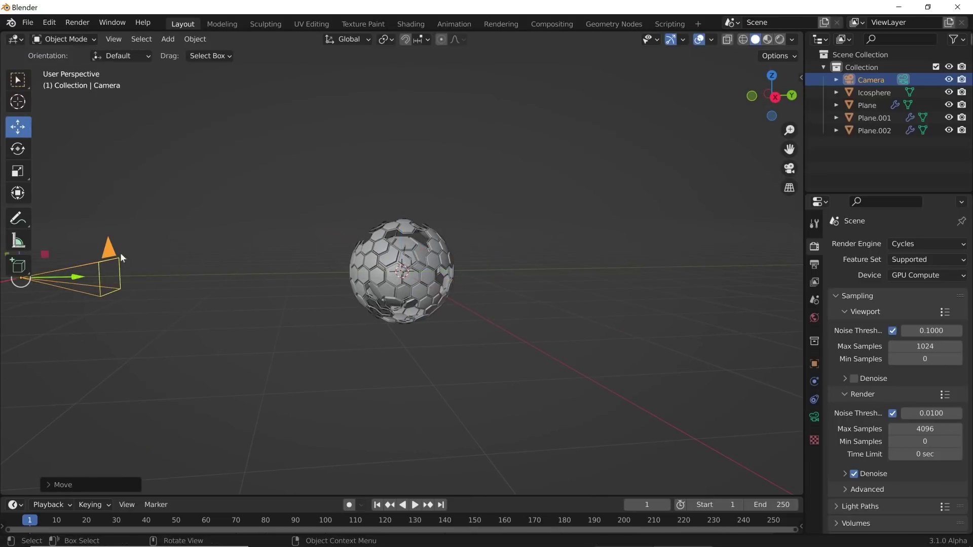
key(KP_0)
scroll(474, 295, up, 3)
scroll(474, 295, down, 2)
scroll(427, 213, down, 1)
scroll(454, 269, up, 5)
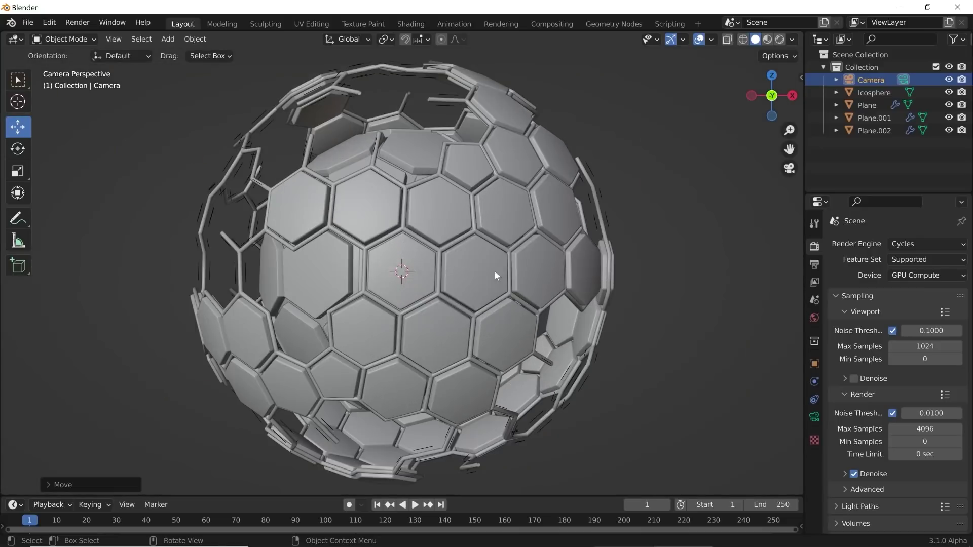
scroll(488, 259, down, 5)
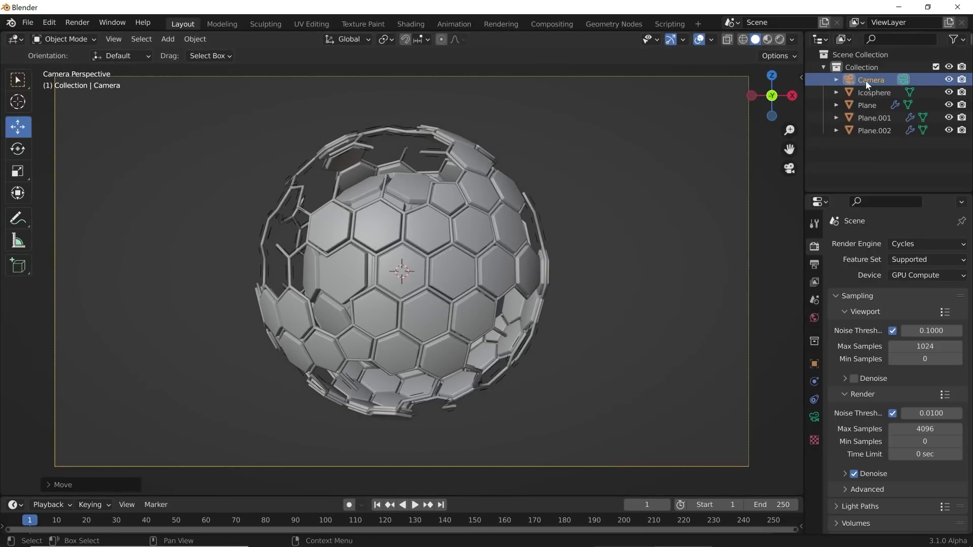
click(865, 81)
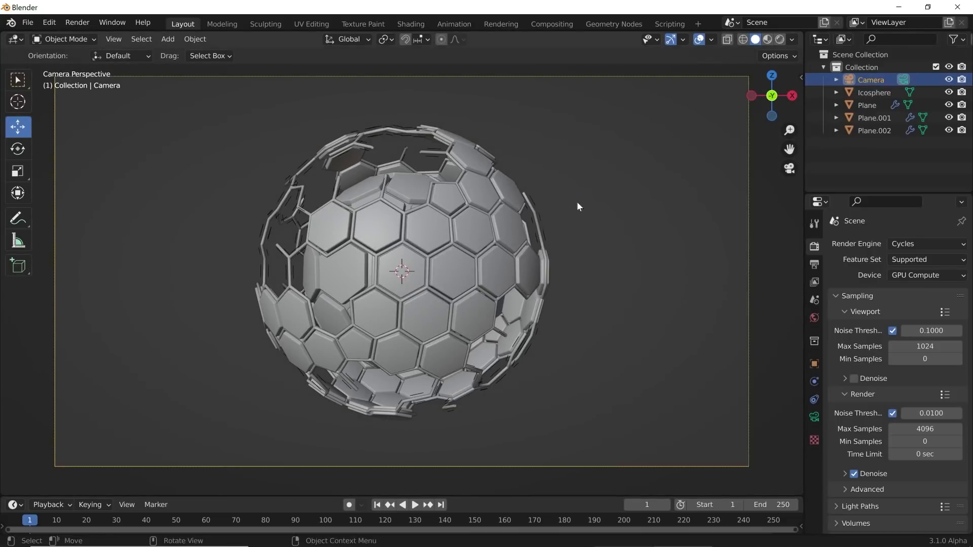
key(g)
key(z)
key(z)
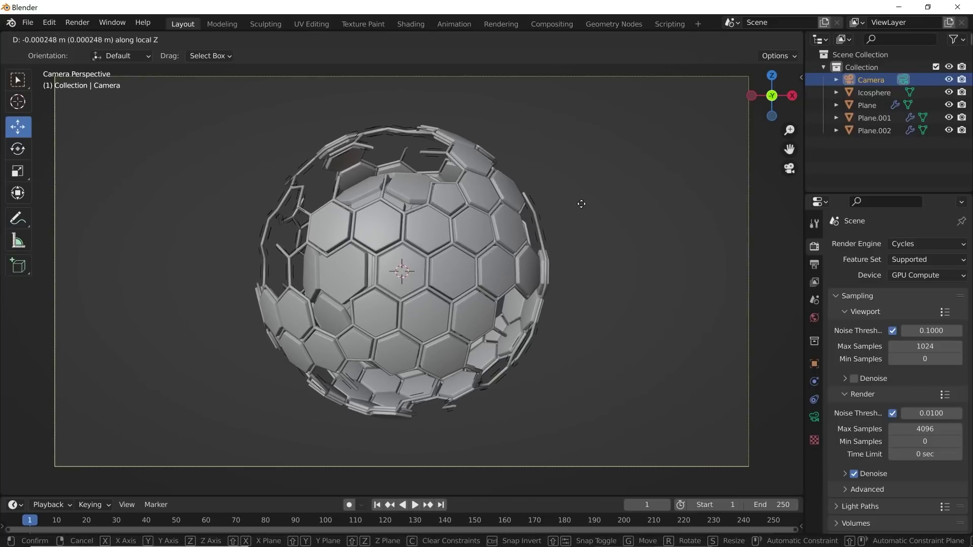
right_click(579, 204)
Select all four sphere objects and rotate them together with a trackball rotation while looking through the camera.
drag(599, 162, 383, 293)
middle_drag(506, 253, 454, 271)
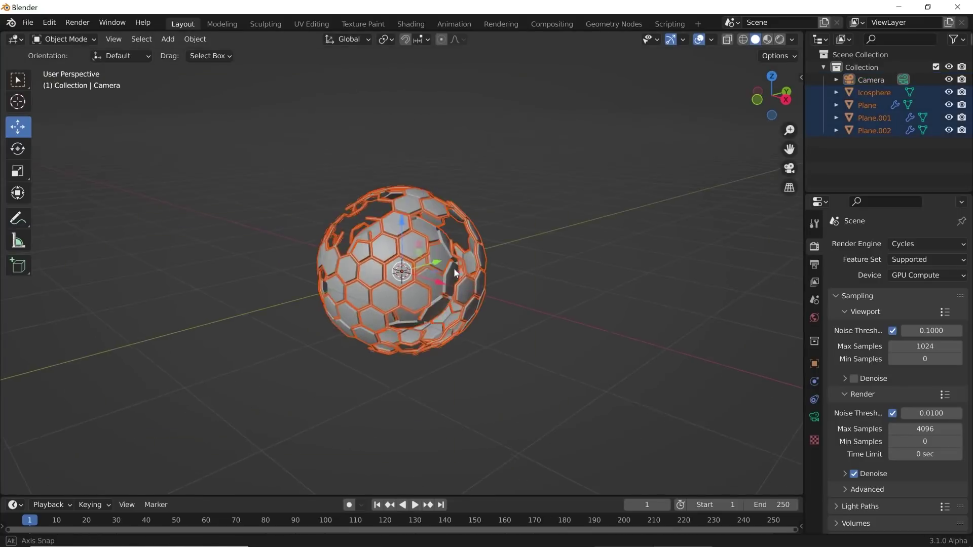
scroll(453, 271, down, 2)
click(521, 205)
drag(531, 189, 325, 330)
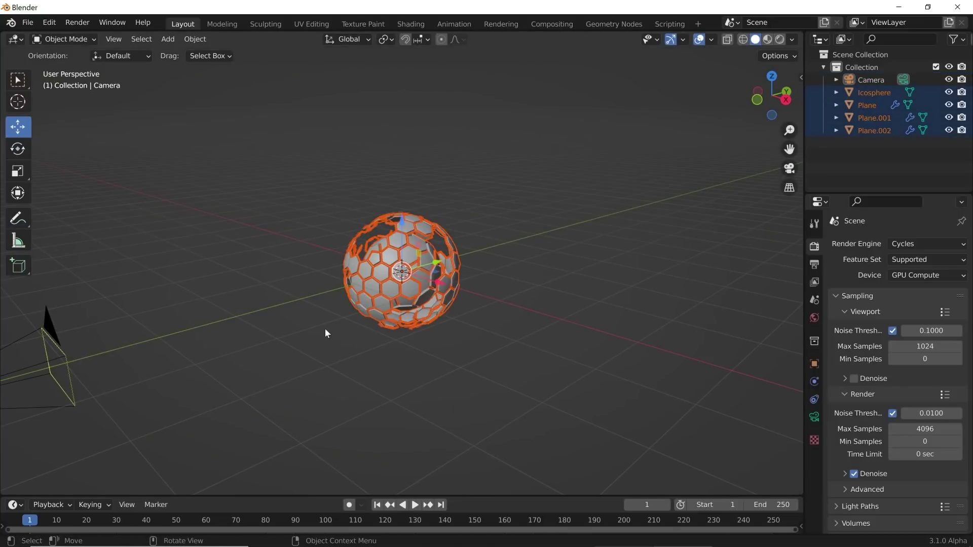
key(KP_0)
key(r)
key(r)
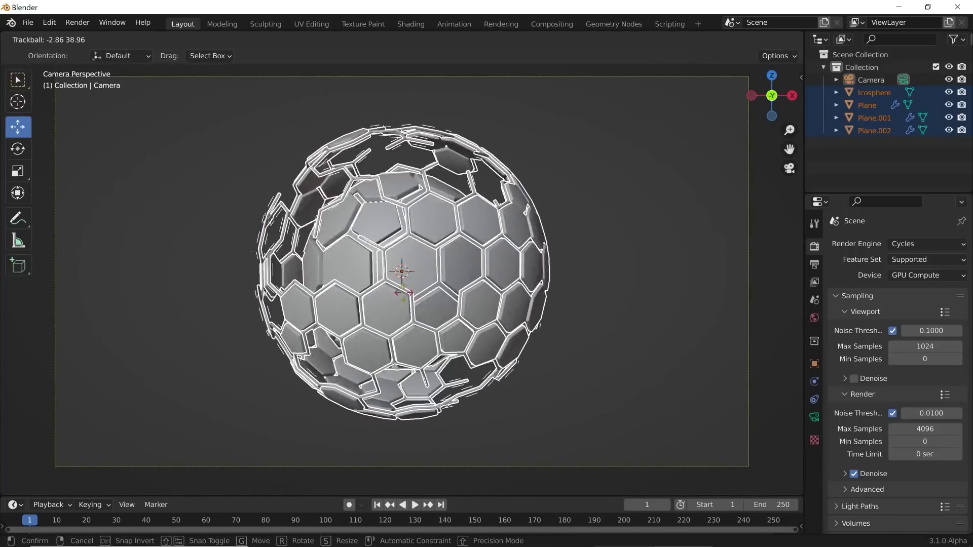
click(438, 298)
click(572, 231)
scroll(561, 339, up, 3)
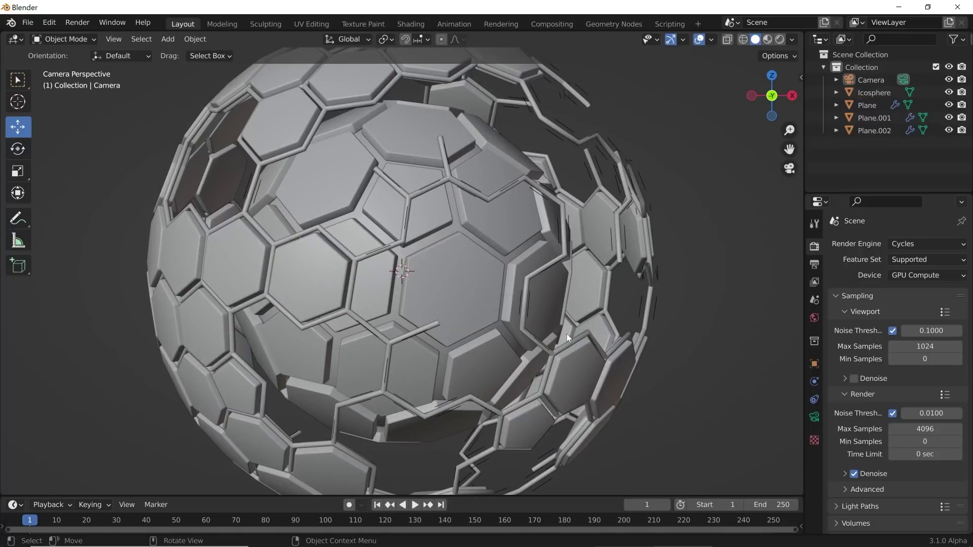
scroll(566, 333, down, 6)
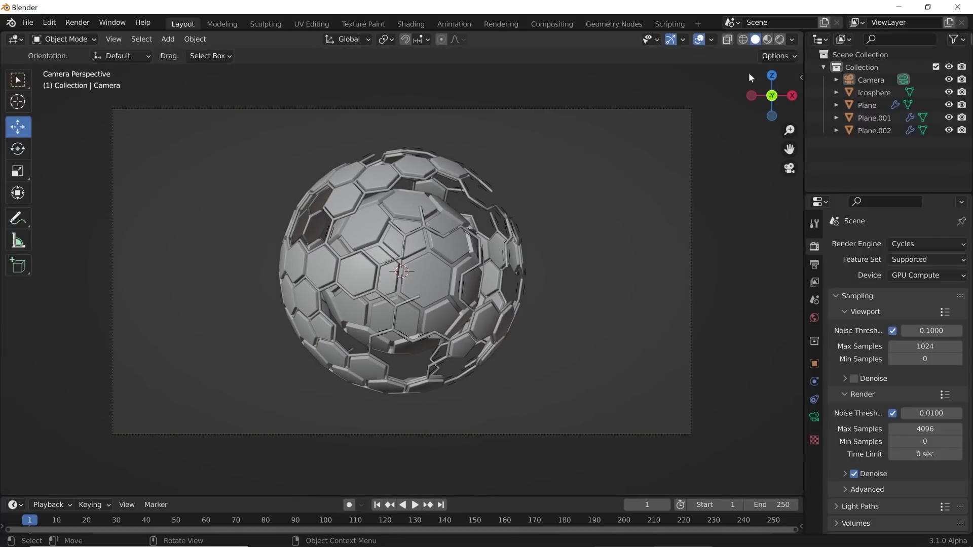
Enable Cavity in the viewport shading options and check the sphere's edges in the camera view.
click(791, 41)
click(719, 323)
scroll(520, 333, up, 4)
middle_drag(521, 333, 563, 323)
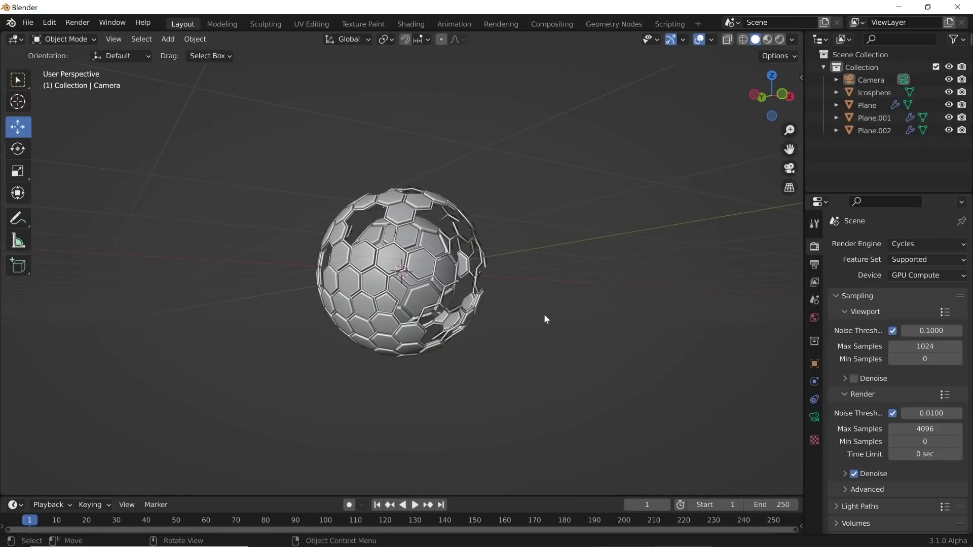
key(KP_0)
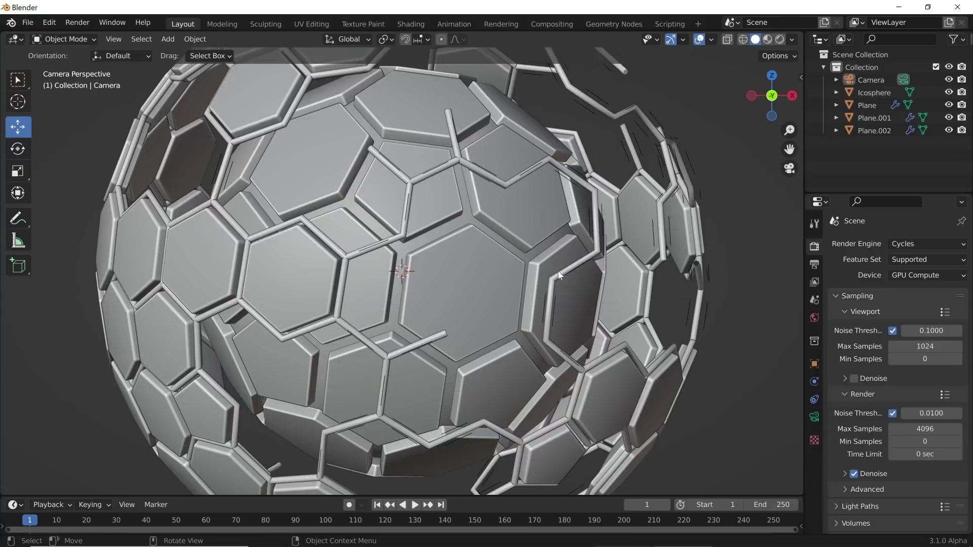
click(792, 41)
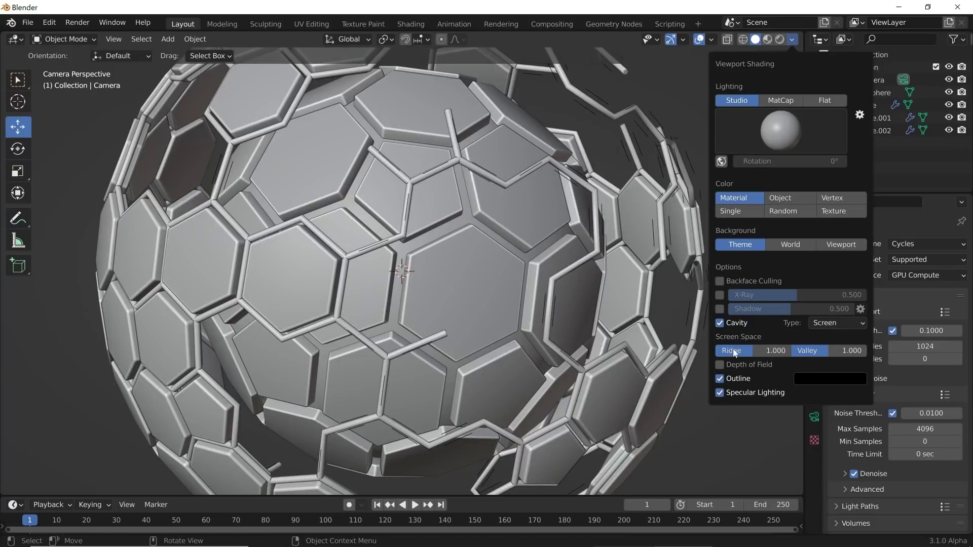
scroll(662, 282, down, 4)
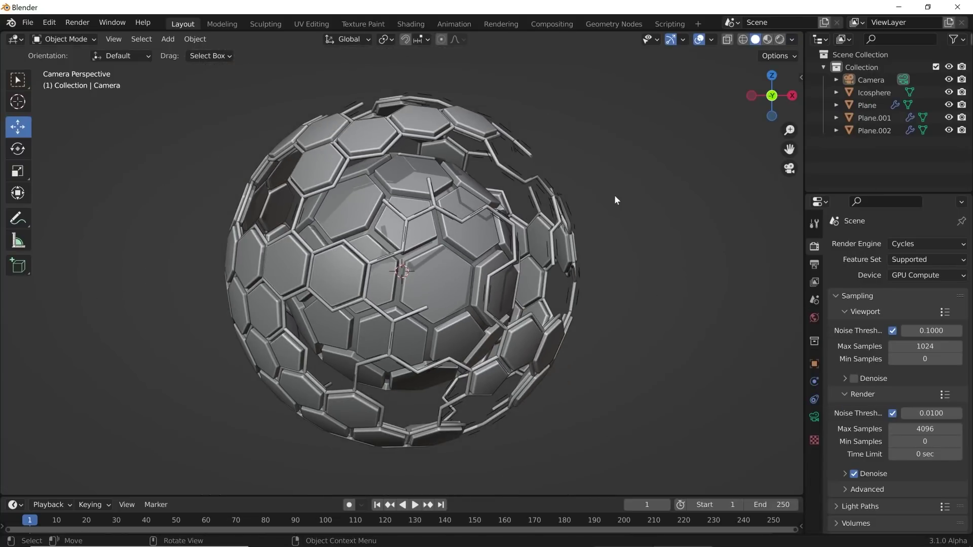
scroll(575, 241, down, 3)
middle_drag(575, 241, 602, 197)
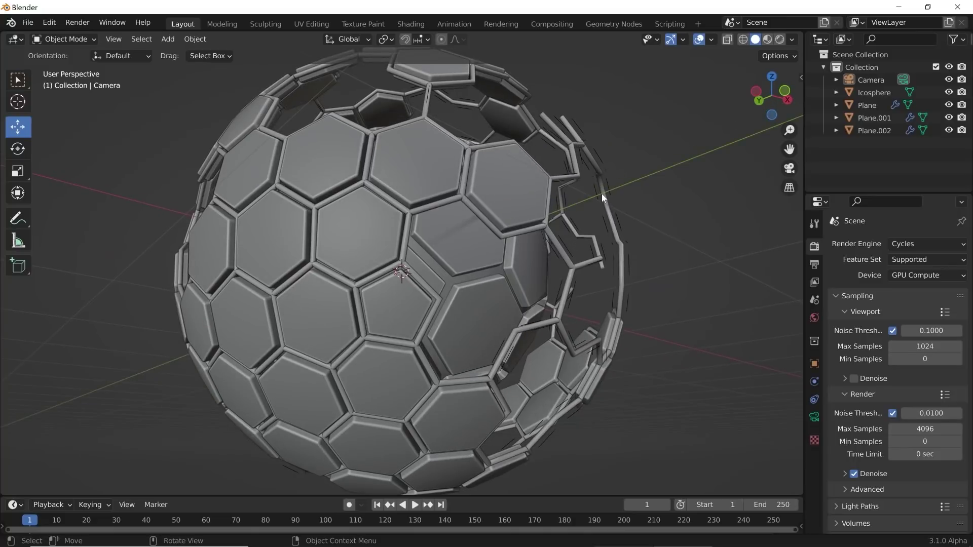
key(KP_0)
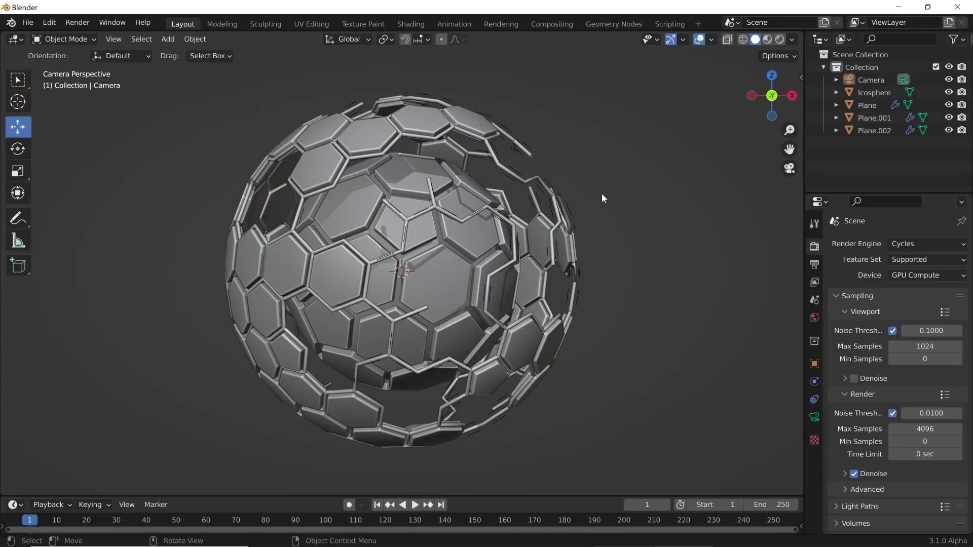
key(Home)
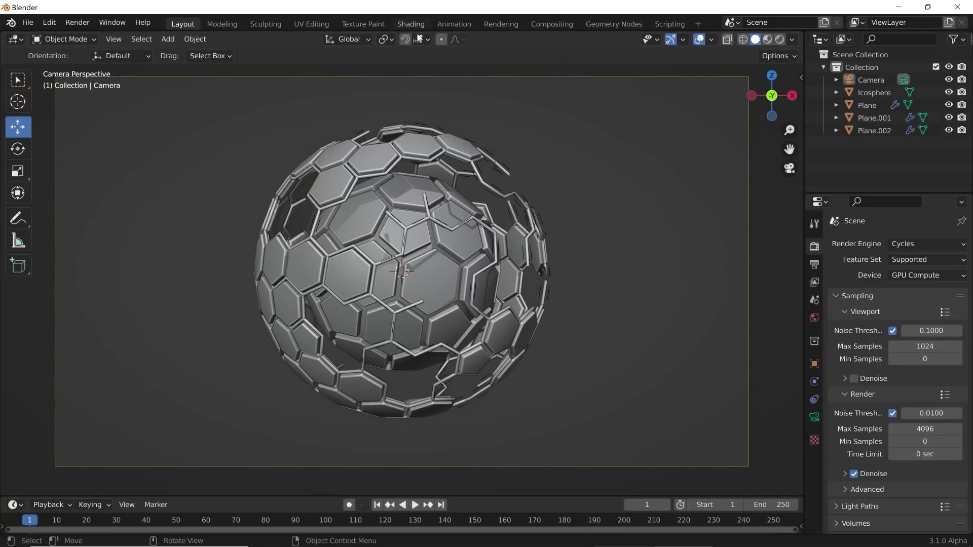
Open the Shading workspace in camera view and close the file browser and image editor areas to enlarge the viewport and node editor.
click(414, 23)
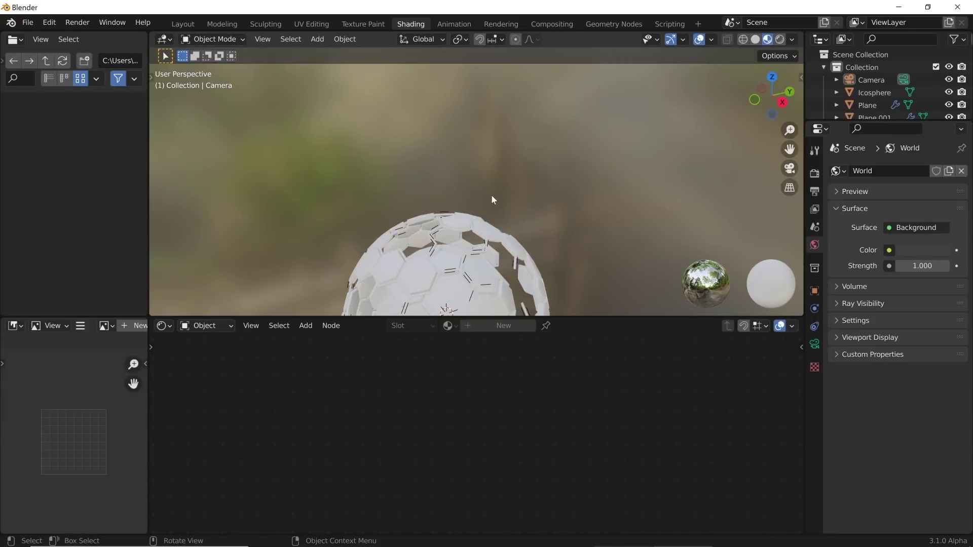
key(KP_0)
scroll(499, 193, up, 5)
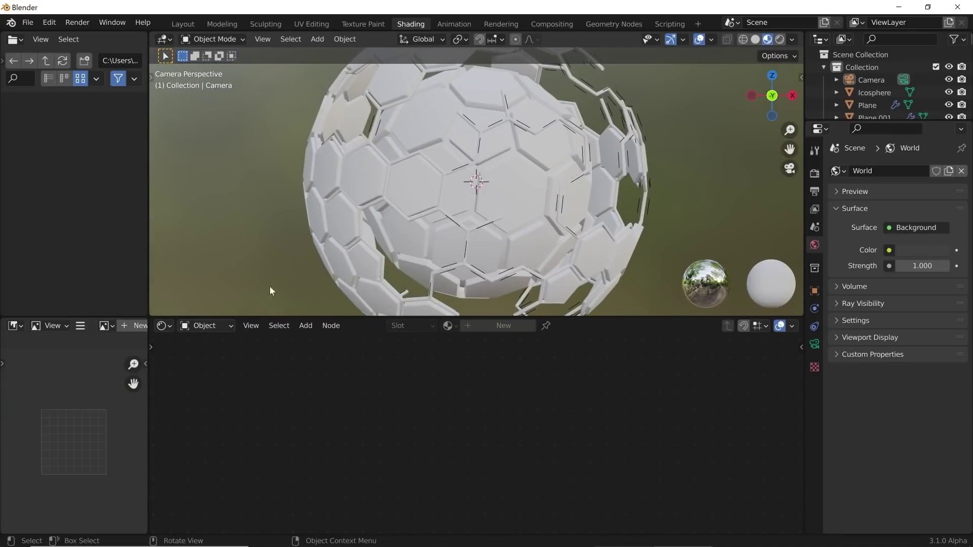
drag(152, 314, 130, 307)
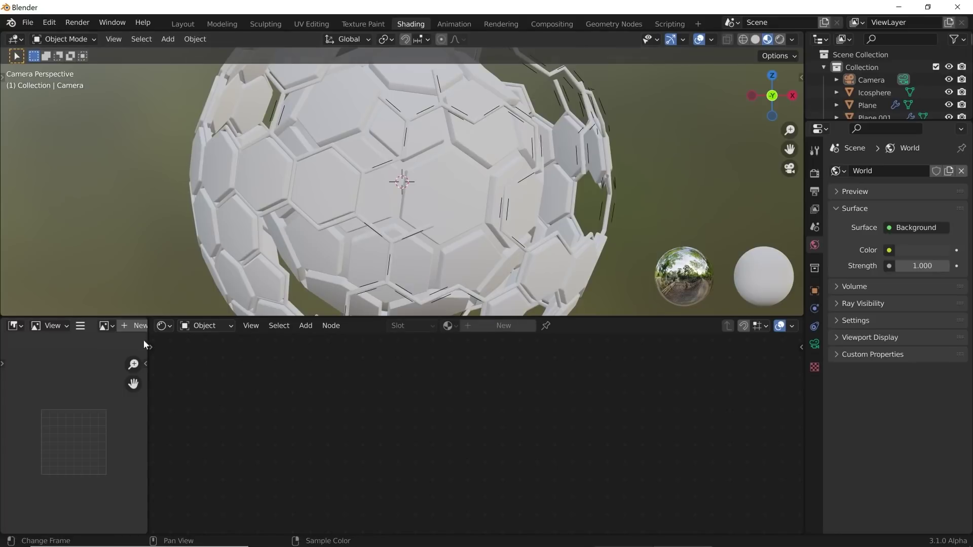
drag(151, 322, 76, 385)
Give the outer hexagonal panel sphere a new material with Metallic set to 1.000.
click(321, 189)
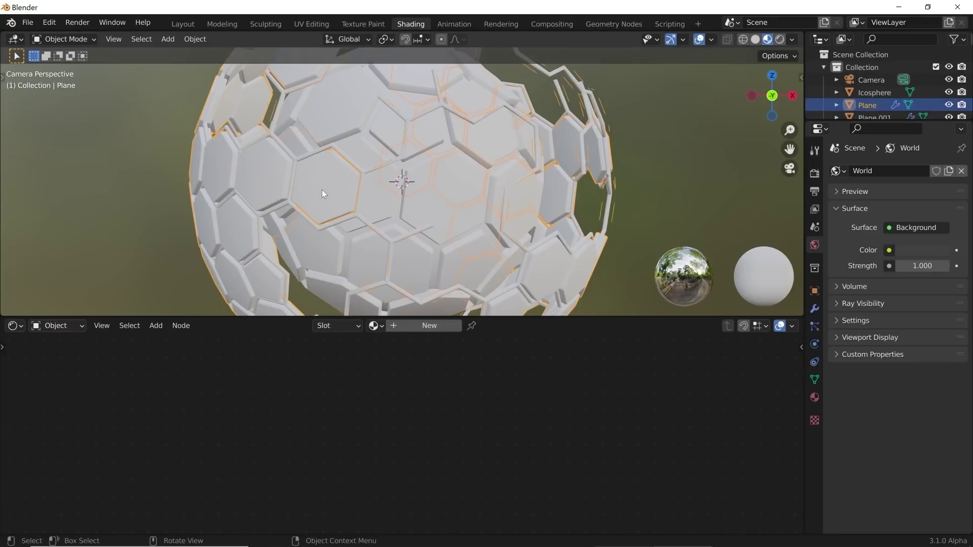
click(425, 325)
drag(370, 398, 527, 398)
scroll(397, 200, up, 2)
middle_drag(354, 148, 306, 169)
scroll(377, 186, up, 5)
middle_drag(381, 187, 442, 201)
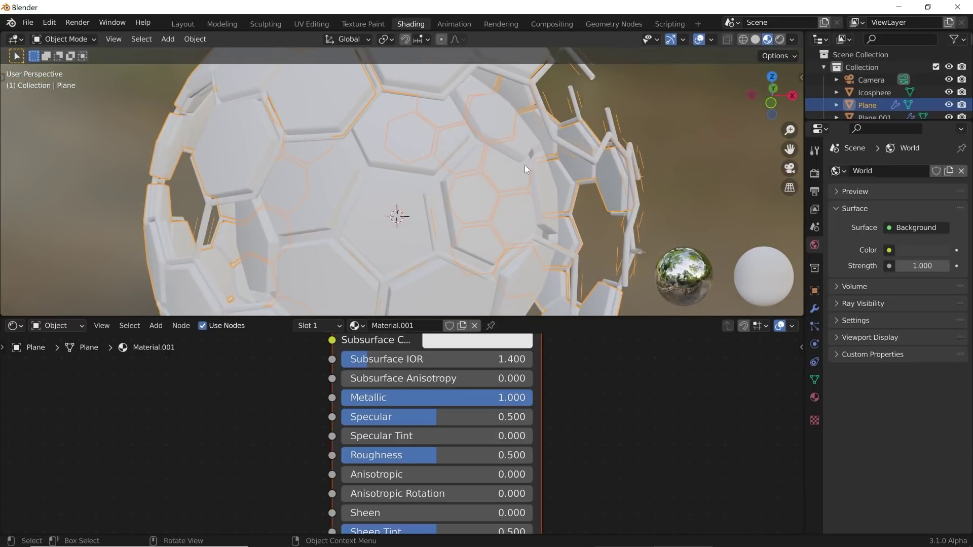
Switch to the Geometry Nodes workspace with Material Preview shading and bring the end of the panel sphere's node tree into view.
click(606, 23)
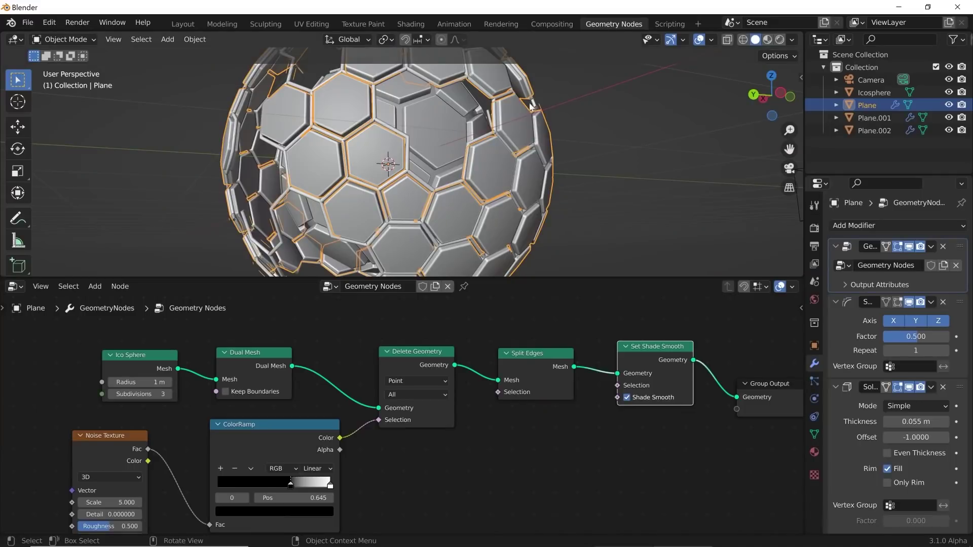
click(769, 41)
mouse_move(420, 136)
middle_down()
mouse_move(461, 152)
mouse_move(552, 157)
middle_up()
scroll(547, 161, down, 3)
middle_drag(457, 360, 253, 363)
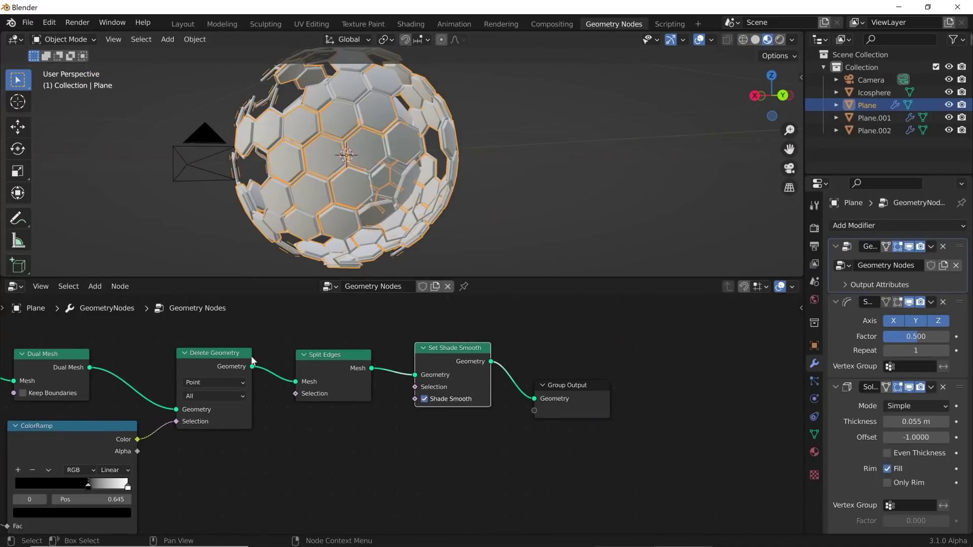
Insert a Set Material node between Set Shade Smooth and Group Output in the outer panel sphere's node tree.
scroll(254, 364, down, 1)
drag(558, 387, 647, 364)
key(shift+a)
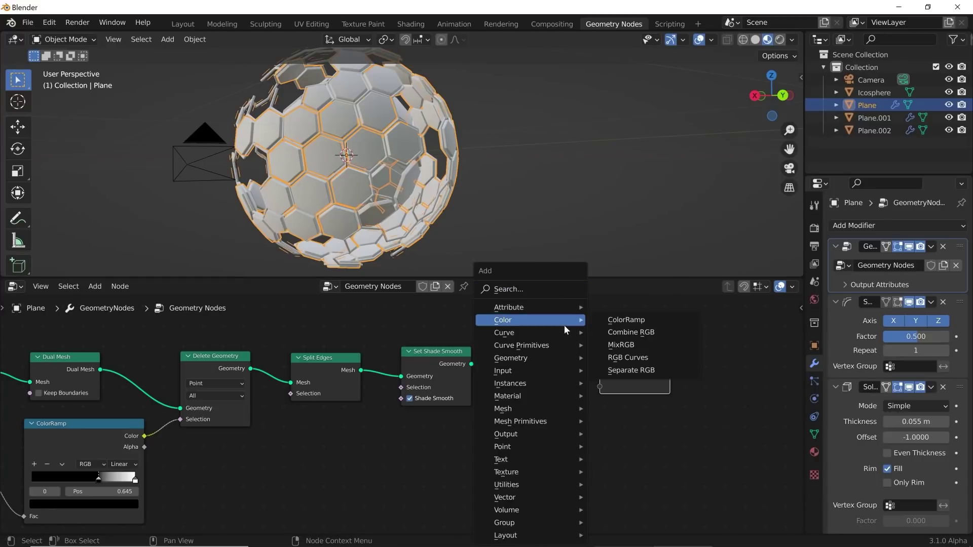
mouse_move(557, 346)
mouse_move(530, 397)
click(646, 450)
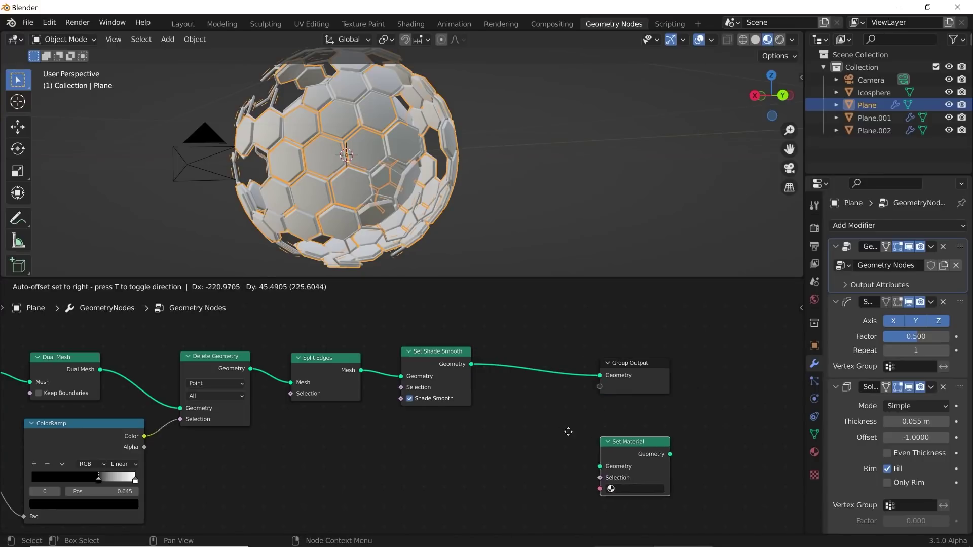
click(514, 349)
Assign Material.001 in the outer panel sphere's Set Material node and inspect the panels up close.
click(550, 394)
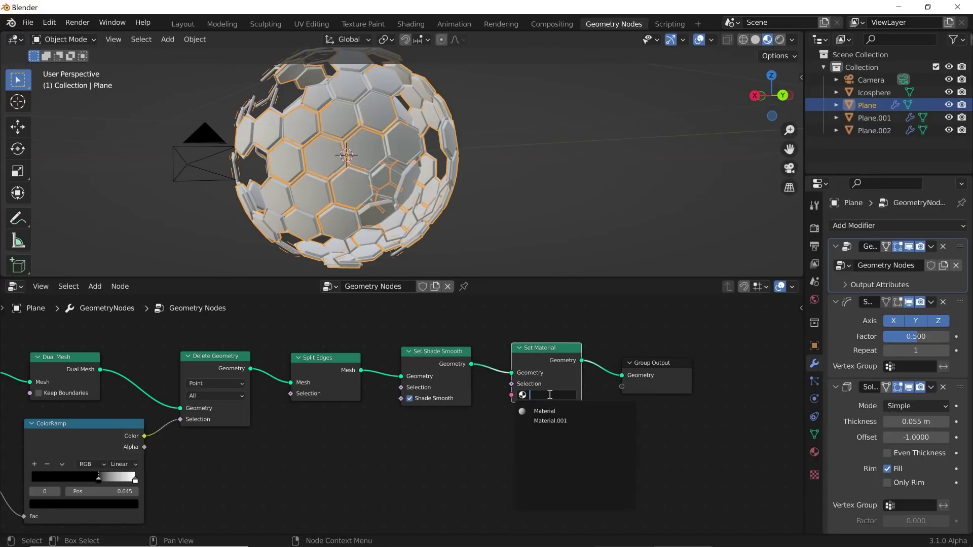
click(550, 421)
middle_drag(411, 223, 478, 228)
scroll(480, 233, up, 4)
scroll(582, 209, down, 3)
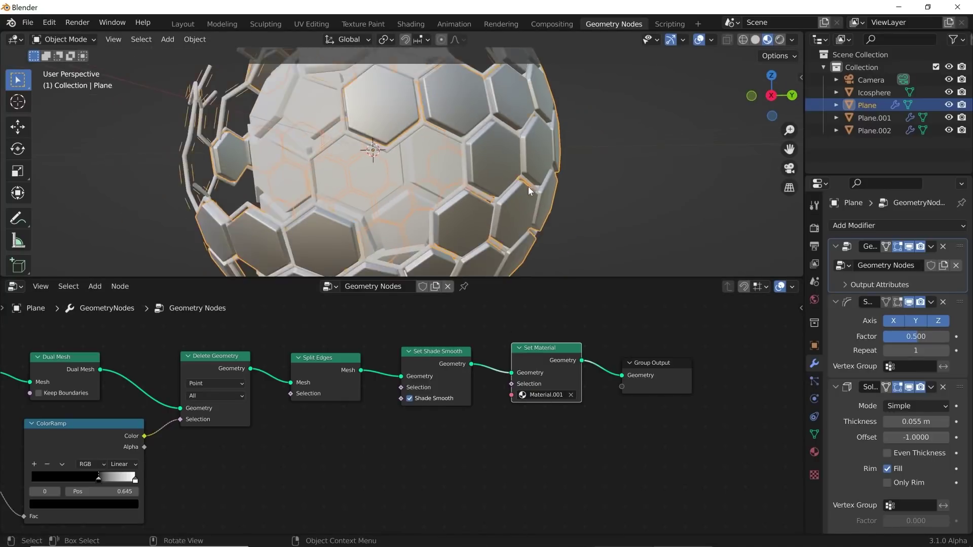
Select the hexagonal wireframe Plane.001 and insert a Set Material node between Curve to Mesh and Group Output.
click(528, 187)
click(451, 160)
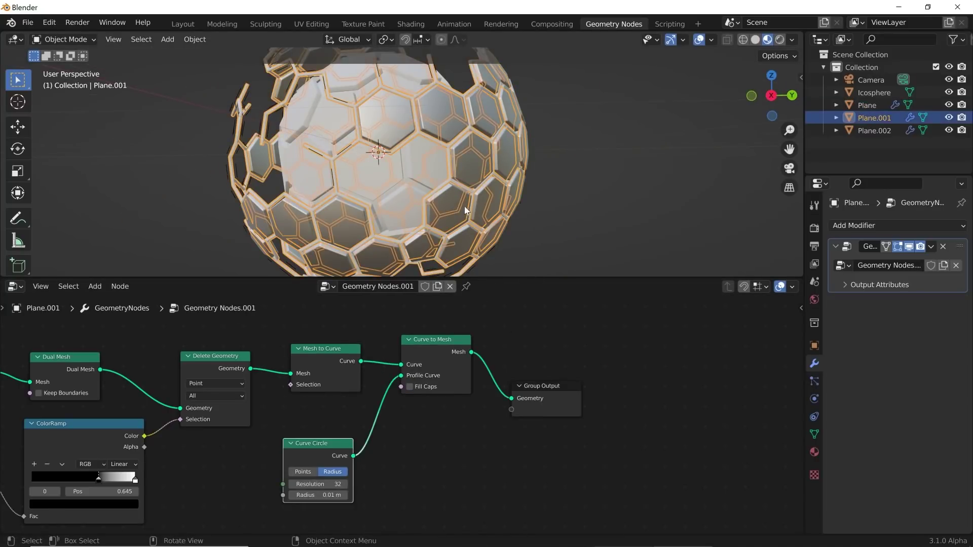
key(ctrl+v)
key(shift+a)
mouse_move(525, 333)
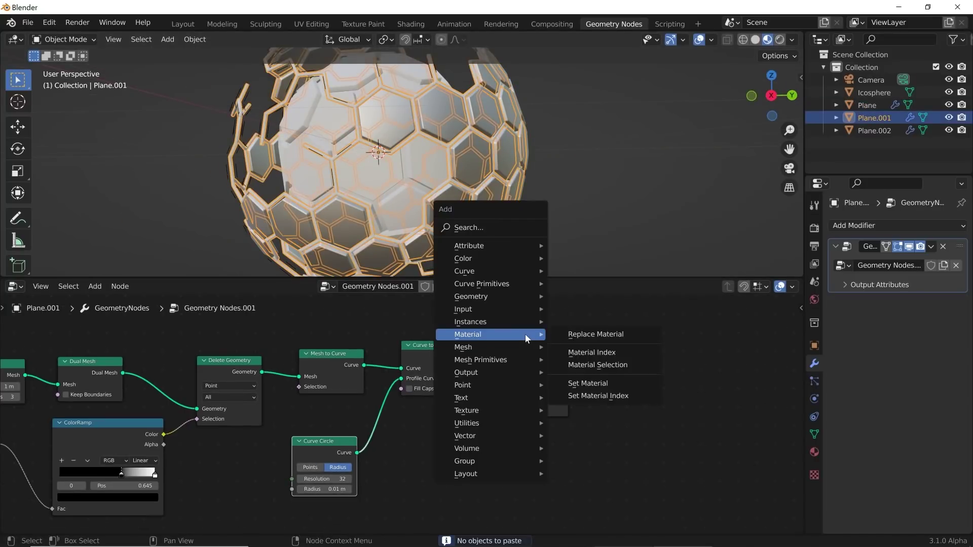
click(587, 383)
click(485, 359)
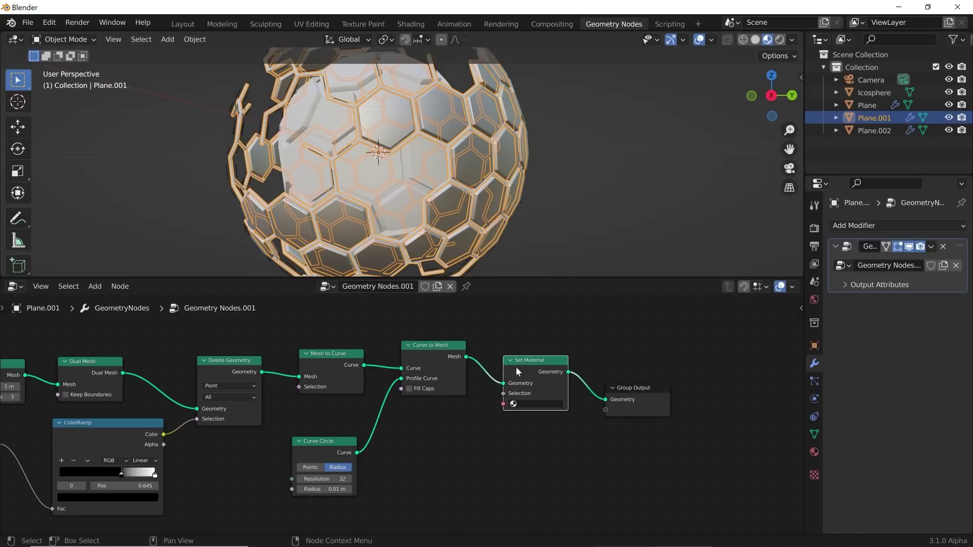
Create a new material for the wireframe Plane.001 and change its surface shader to Emission.
click(813, 452)
click(914, 282)
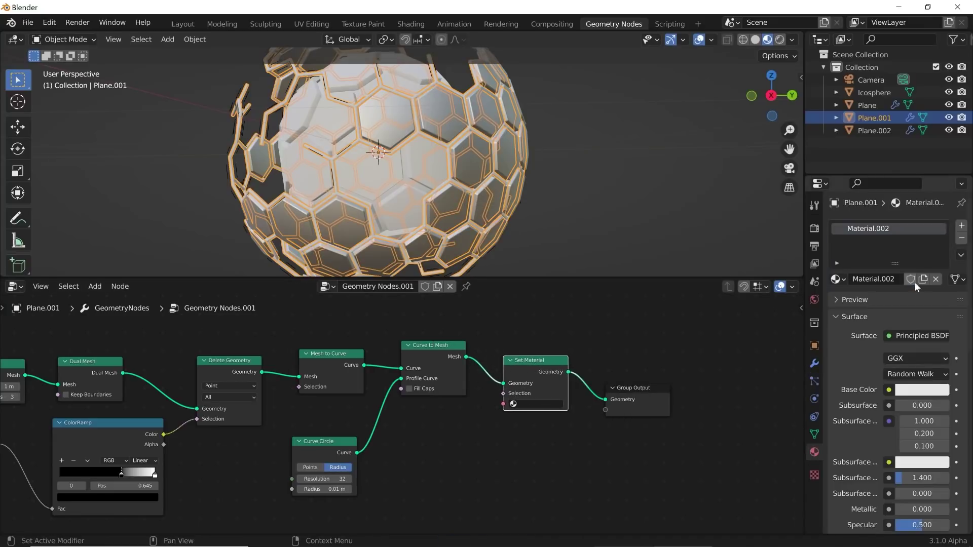
click(917, 336)
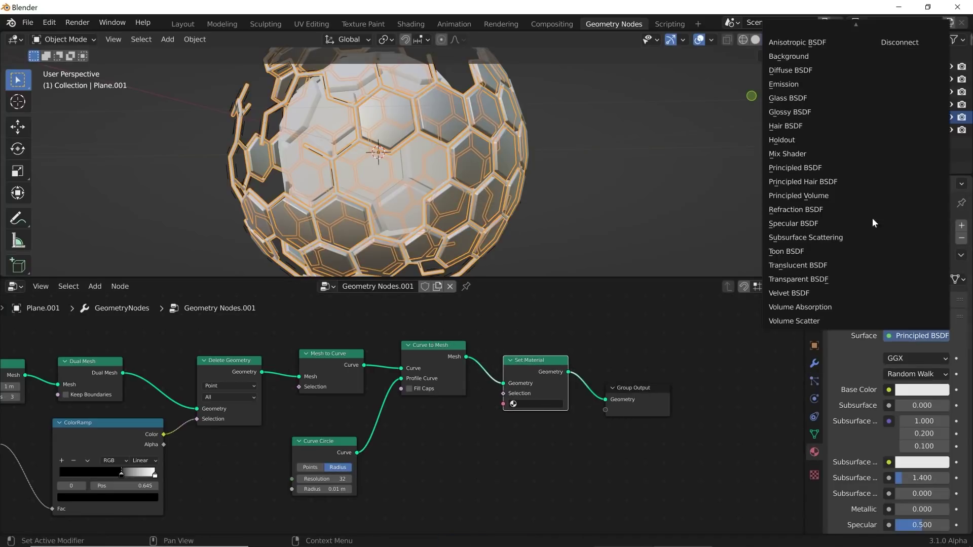
click(782, 84)
Assign the emissive Material.002 in the wireframe's Set Material node.
click(525, 404)
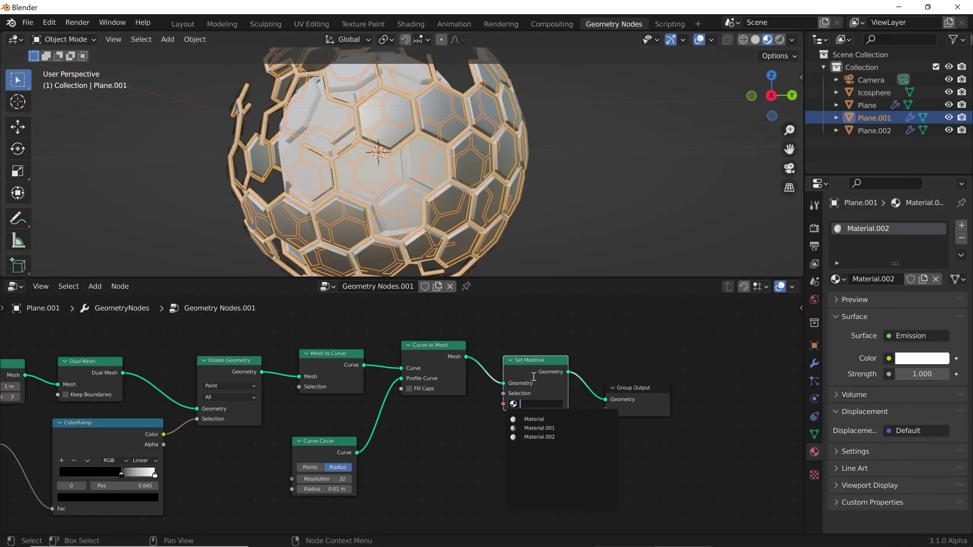
click(529, 436)
scroll(358, 187, up, 5)
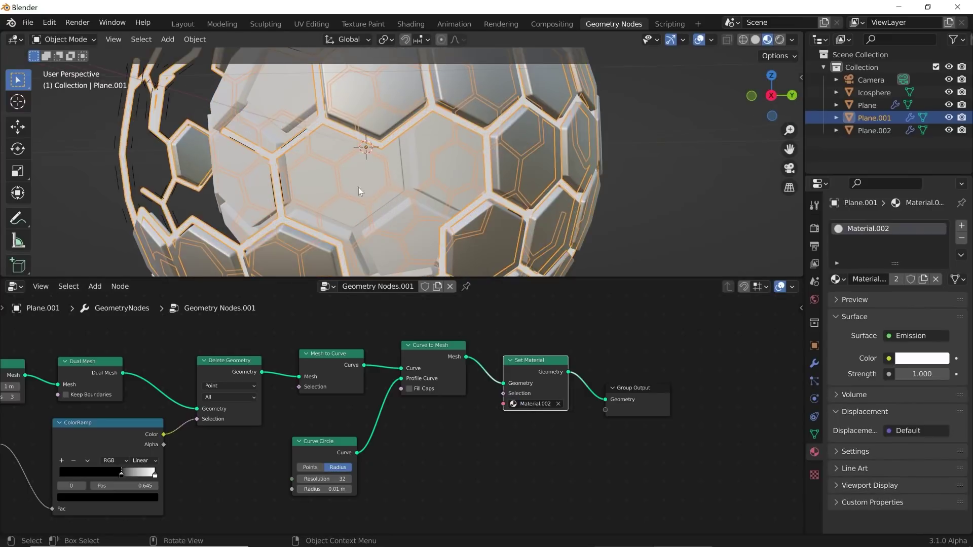
Add a Set Material node to the inner panel sphere Plane.002's node tree and assign Material.001 to it.
click(353, 187)
key(shift+a)
mouse_move(486, 319)
click(568, 367)
click(521, 377)
click(534, 413)
click(539, 436)
Select the central Icosphere and assign it the existing emissive Material.002.
middle_drag(526, 238, 469, 152)
click(470, 152)
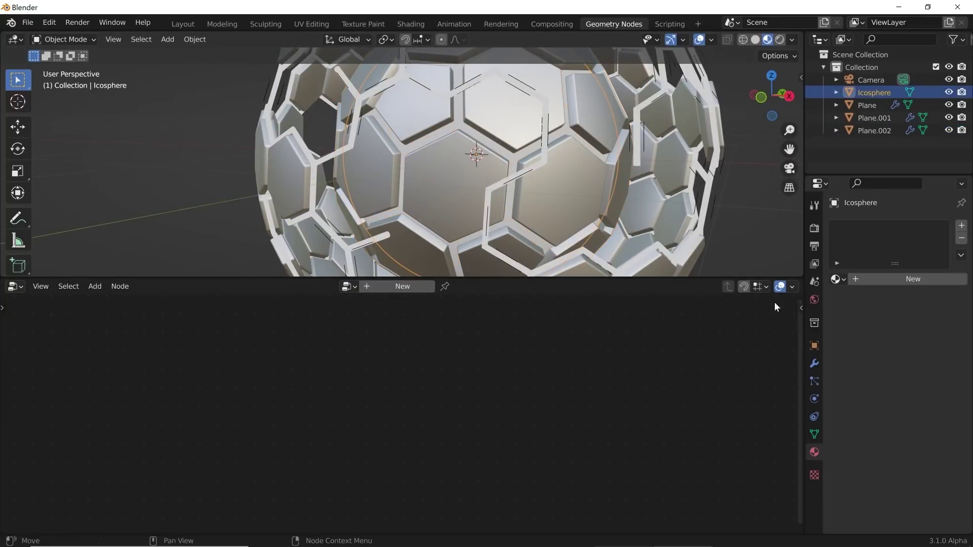
click(814, 363)
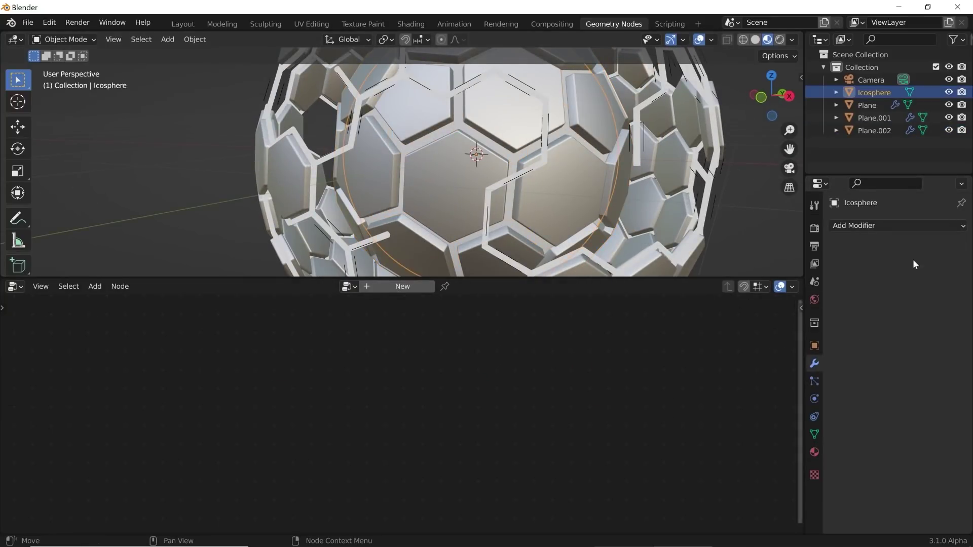
click(815, 452)
click(841, 282)
click(765, 325)
middle_drag(583, 228, 597, 162)
scroll(626, 182, down, 5)
scroll(582, 177, up, 3)
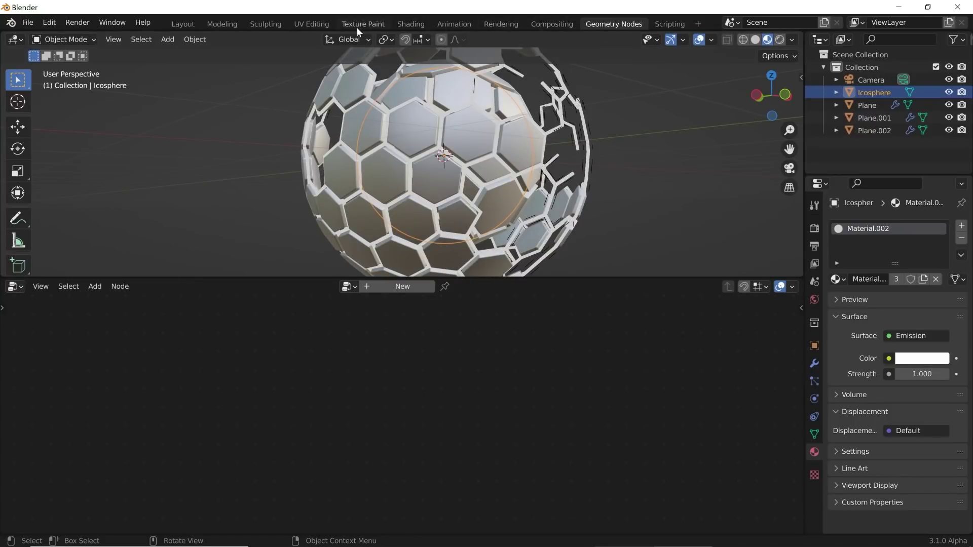
Return to the Shading workspace, select the inner panel sphere Plane.002 and give it the existing Material.001.
click(410, 23)
scroll(405, 153, down, 3)
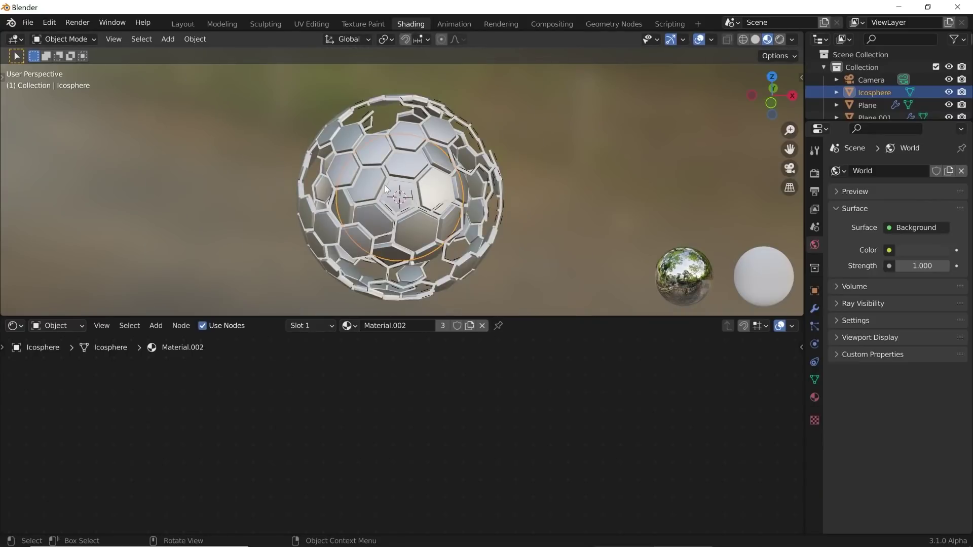
click(405, 201)
key(KP_Decimal)
click(814, 398)
click(835, 224)
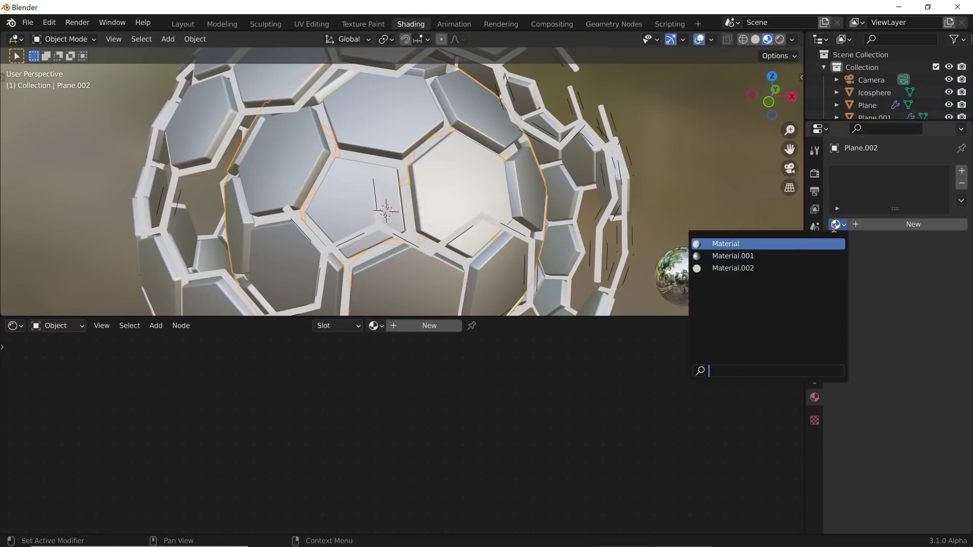
click(732, 256)
Enlarge the shader node editor and hide the viewport overlays and gizmos for a clear view of the panels.
scroll(478, 394, down, 3)
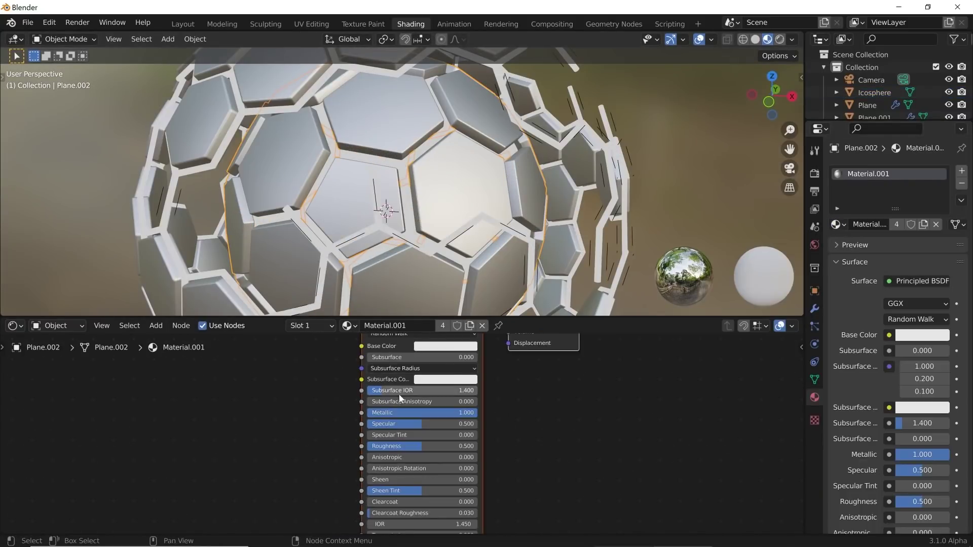
middle_drag(400, 397, 432, 394)
drag(402, 316, 403, 279)
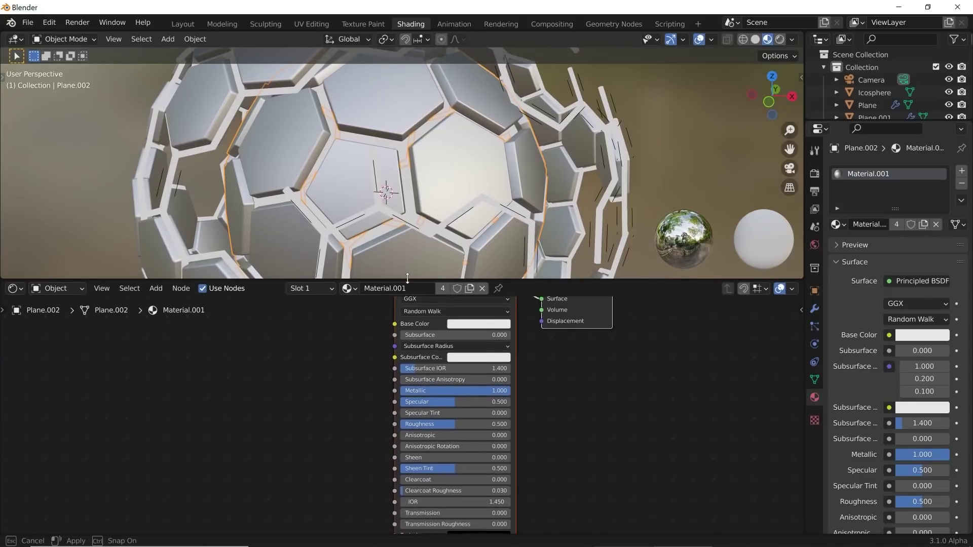
scroll(407, 227, up, 2)
click(699, 40)
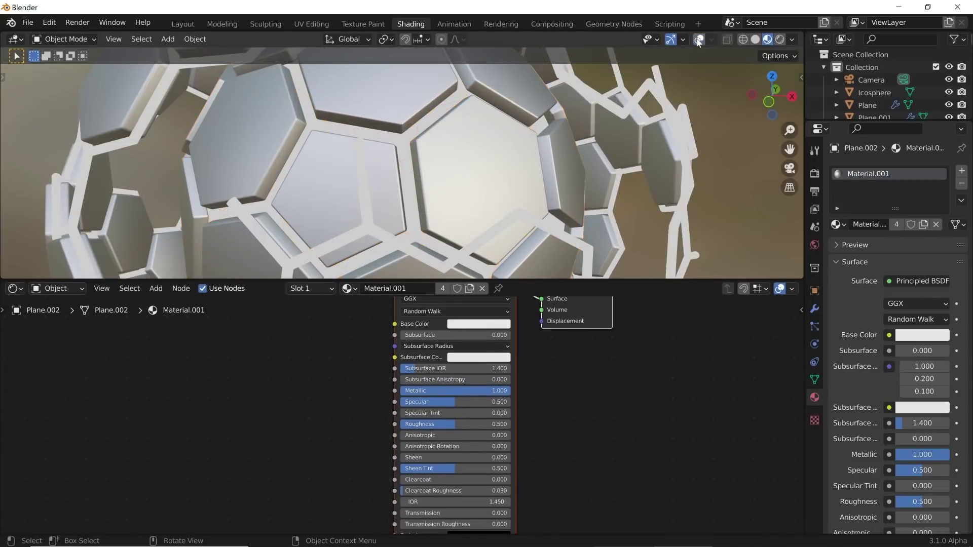
click(670, 40)
middle_drag(533, 138, 497, 151)
scroll(388, 338, up, 2)
Add a Voronoi Texture node beside the Noise Texture in Material.001 and set its distance metric to Chebychev.
middle_drag(327, 345, 345, 352)
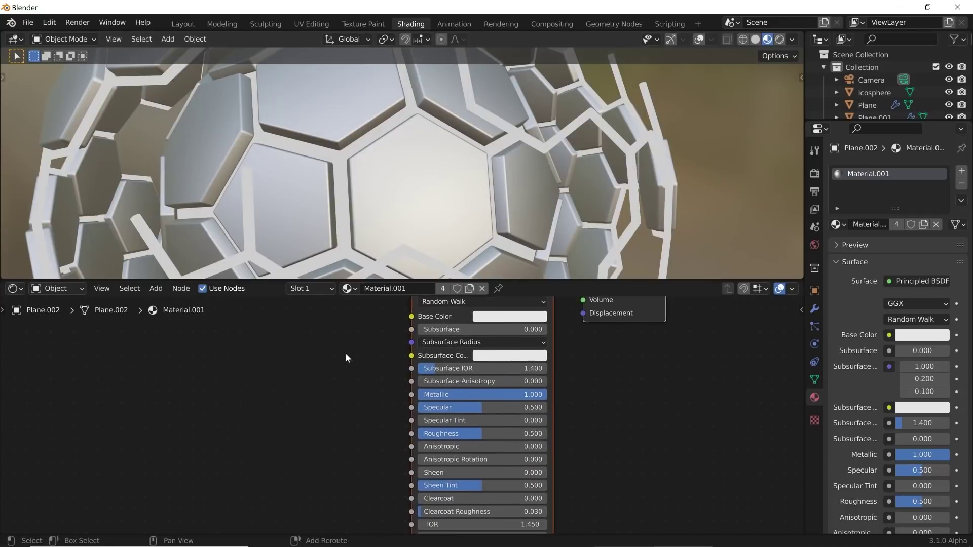
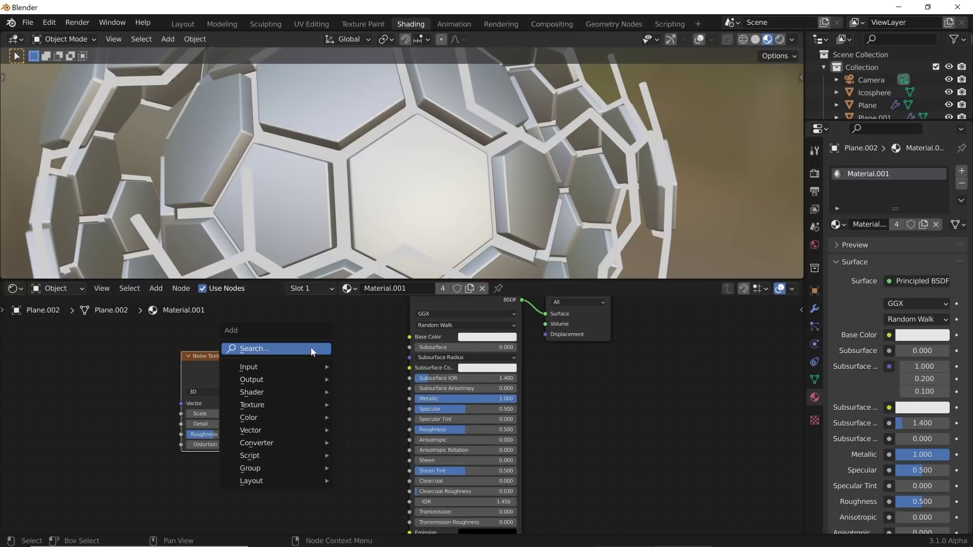
text(vor)
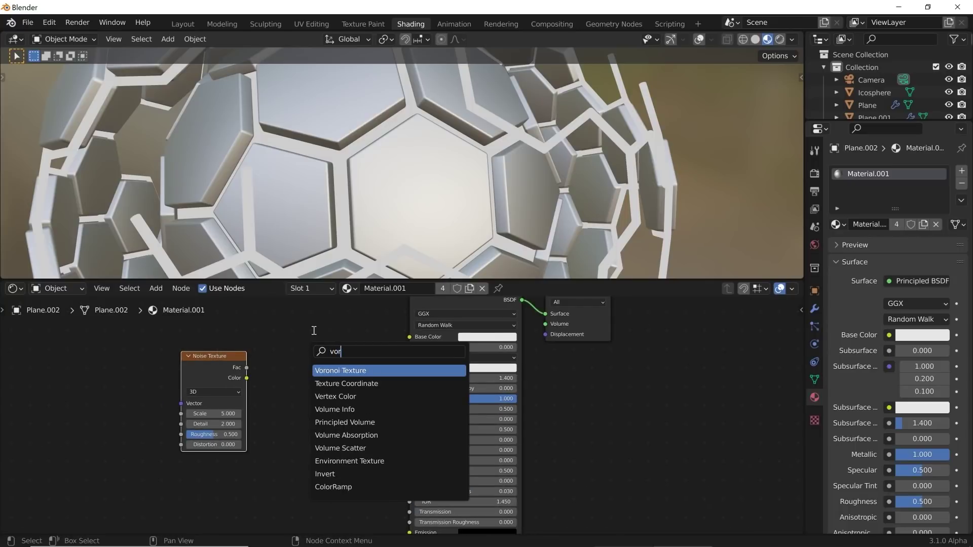
click(335, 370)
click(299, 364)
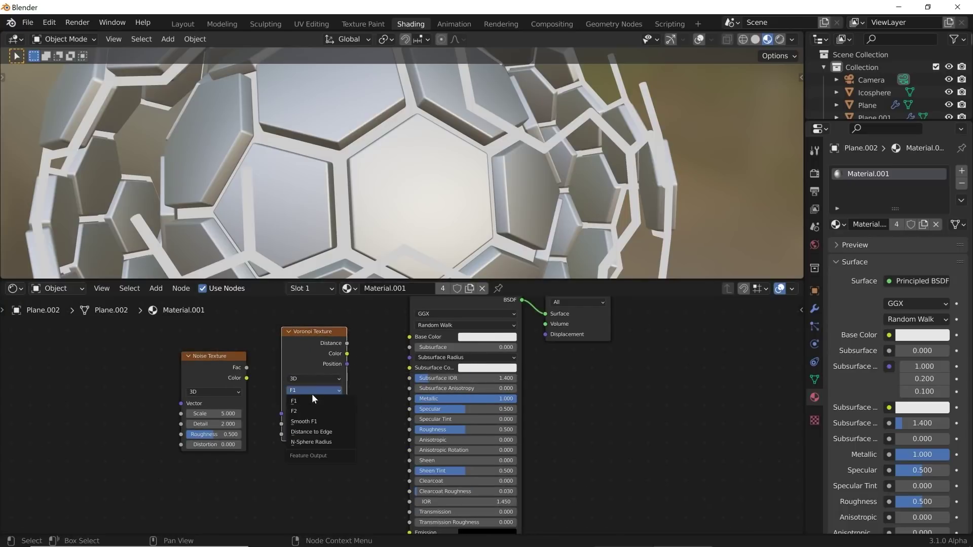
click(316, 402)
click(315, 431)
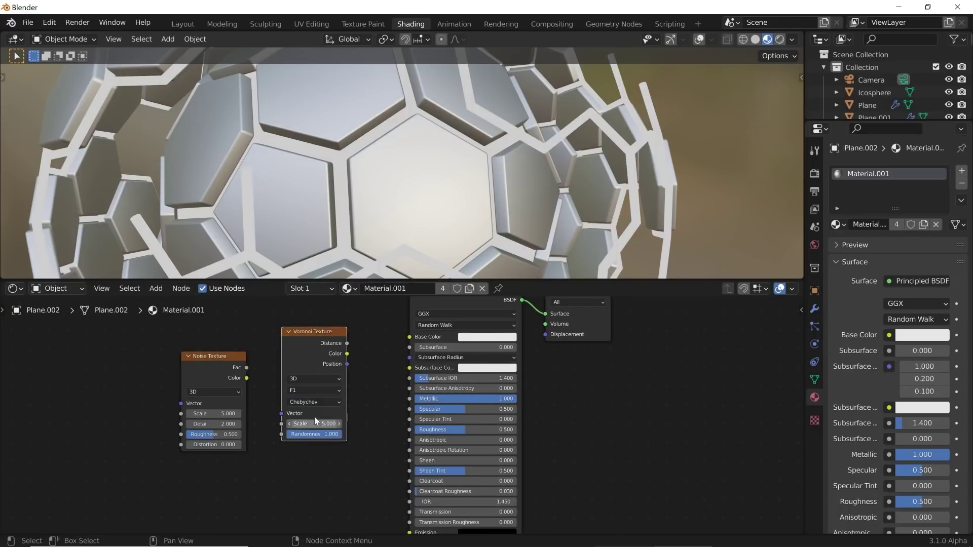
Stack the Noise Texture above the Voronoi Texture and move both away from the Principled BSDF to make room.
scroll(296, 398, up, 2)
scroll(295, 398, down, 2)
drag(262, 362, 274, 325)
drag(369, 349, 266, 441)
middle_drag(290, 432, 310, 406)
scroll(304, 340, down, 1)
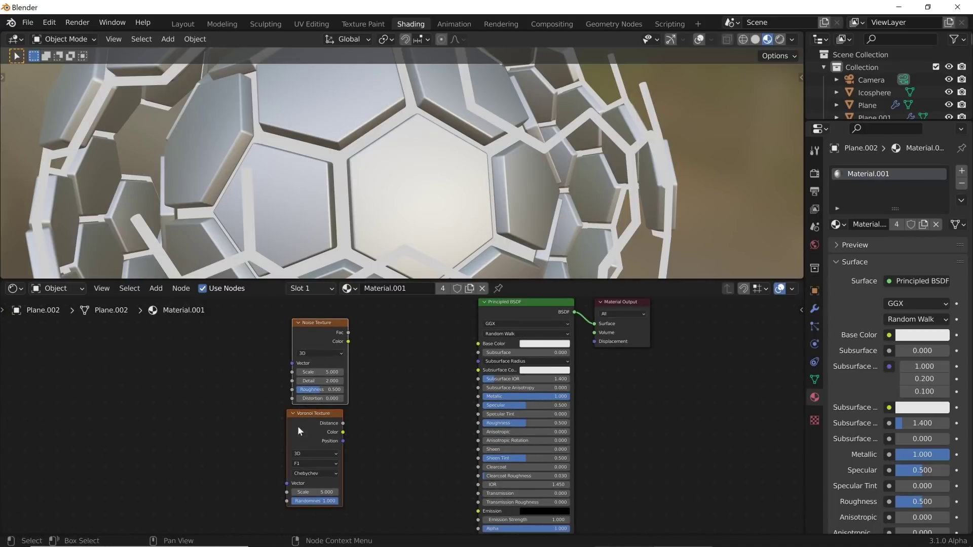
key(g)
click(300, 399)
Add two ColorRamp nodes, feeding one from the Noise Texture's Fac and the other from the Voronoi Texture's Color.
key(shift+a)
click(337, 354)
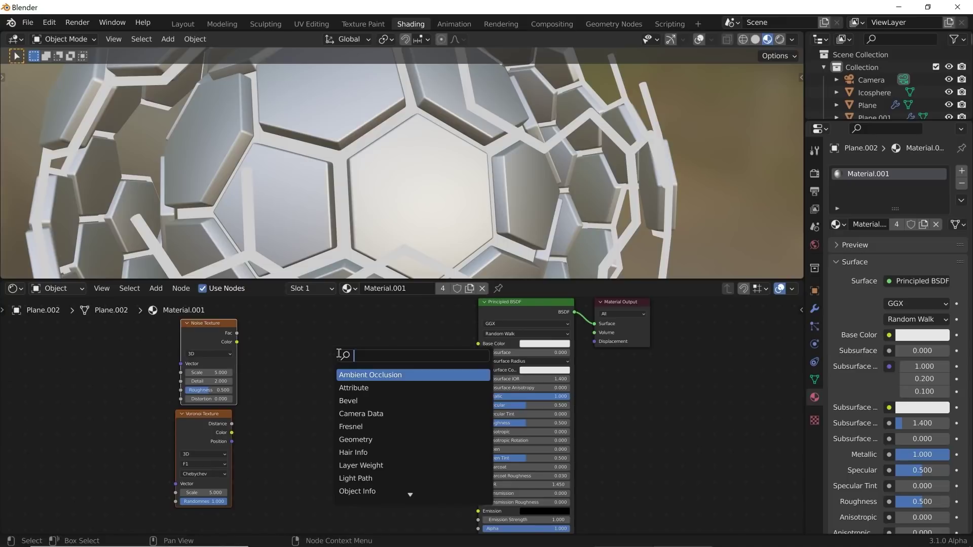
text(col)
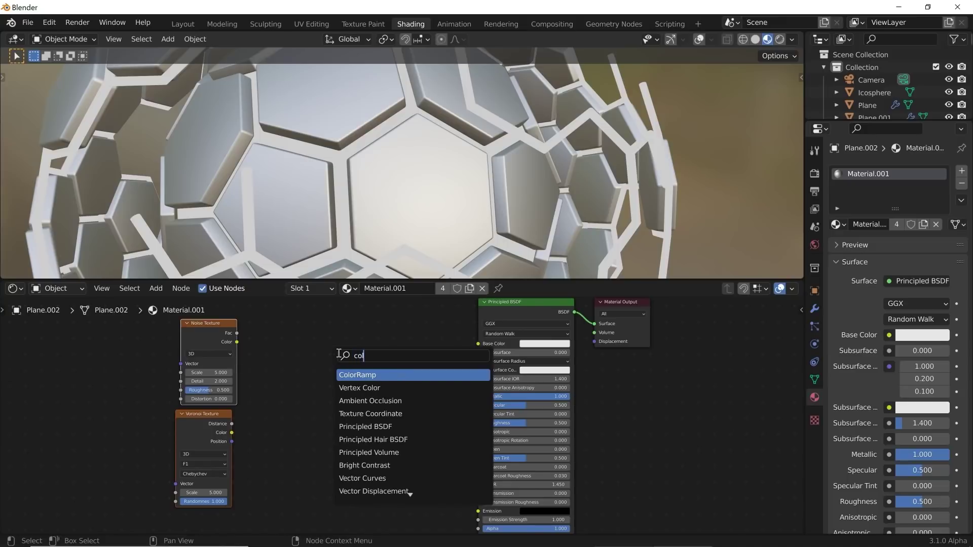
click(357, 375)
click(256, 337)
key(shift+d)
click(249, 436)
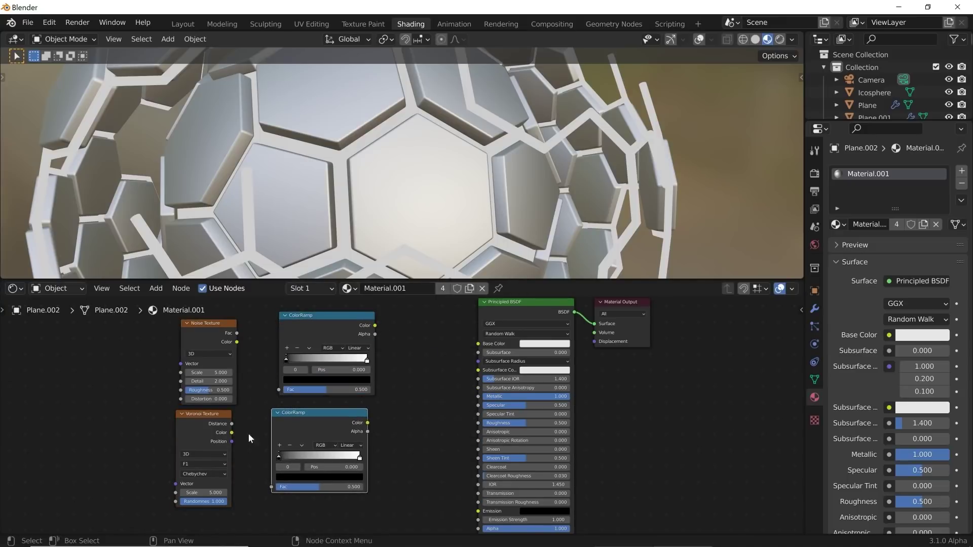
drag(231, 432, 274, 488)
drag(236, 333, 282, 389)
Add a MixRGB node between the two ColorRamps and the Principled BSDF.
key(shift+a)
click(407, 334)
text(mi)
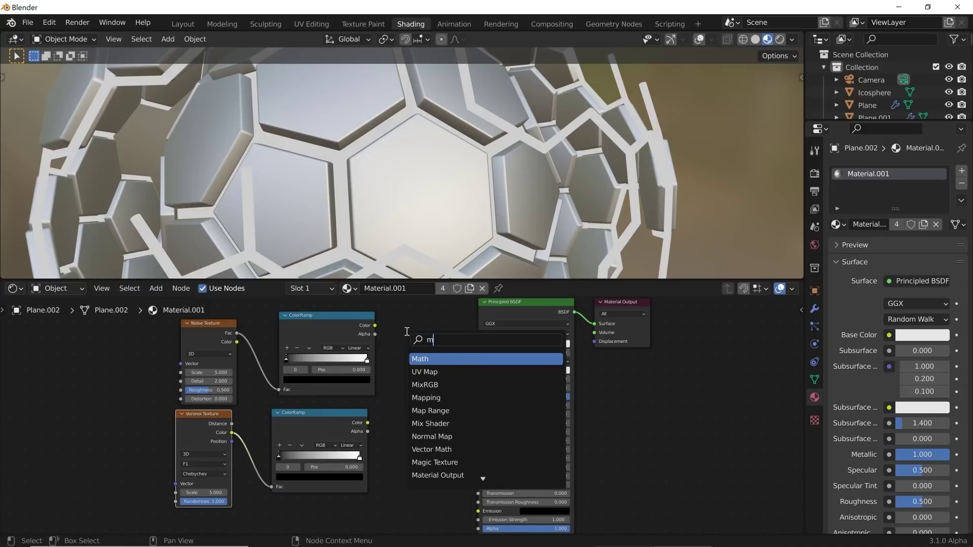
key(Return)
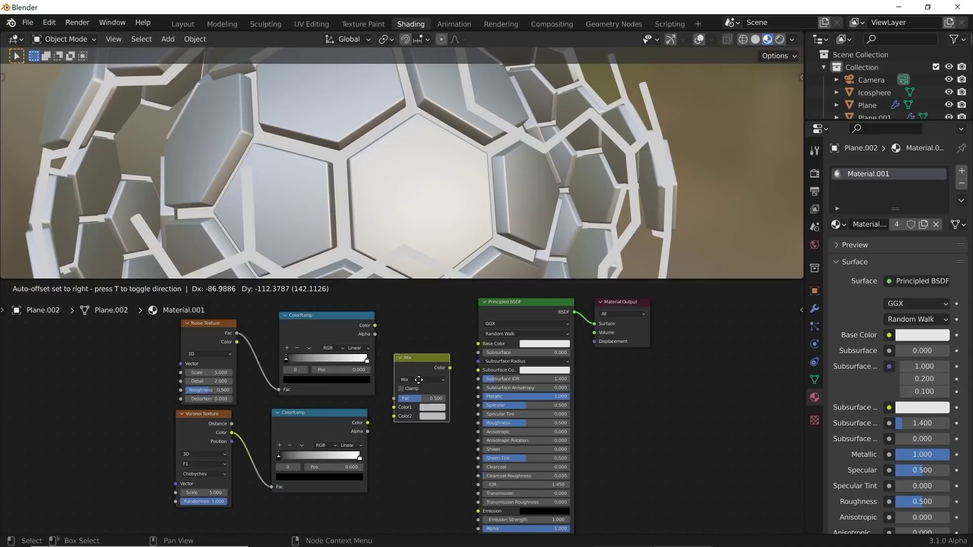
click(400, 400)
Connect the Noise ramp to the Mix node's Color1, the Voronoi ramp to Color2, and the Mix output to Principled BSDF Roughness.
scroll(399, 401, up, 1)
scroll(399, 399, up, 1)
middle_drag(394, 406, 355, 411)
drag(319, 433, 360, 434)
middle_drag(338, 338, 338, 356)
drag(328, 317, 348, 393)
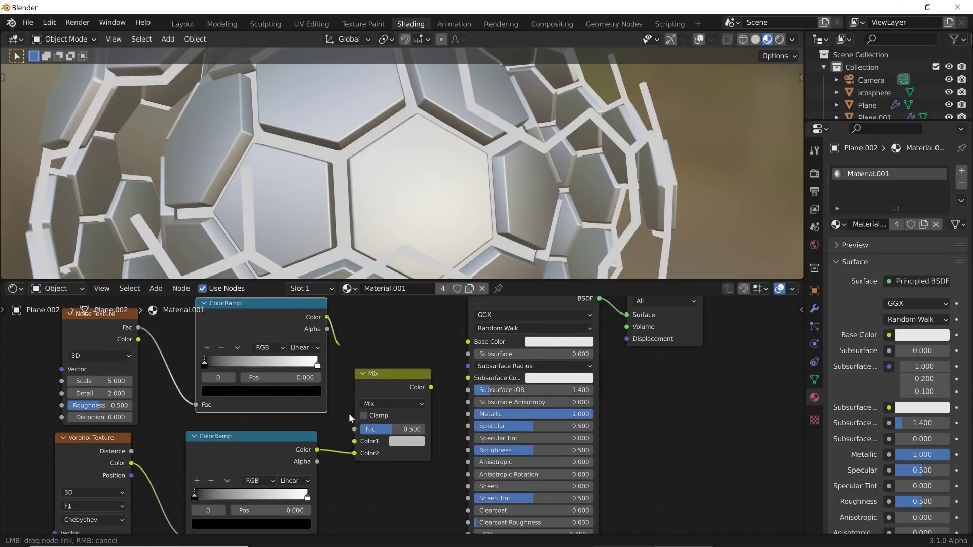
drag(350, 447, 351, 446)
drag(389, 372, 408, 361)
drag(327, 317, 373, 429)
drag(410, 377, 427, 345)
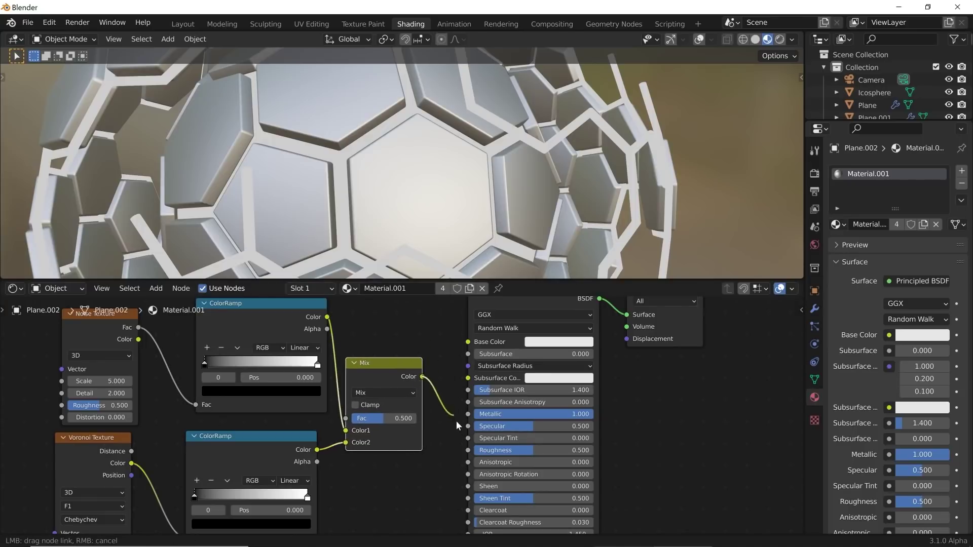
drag(469, 448, 468, 450)
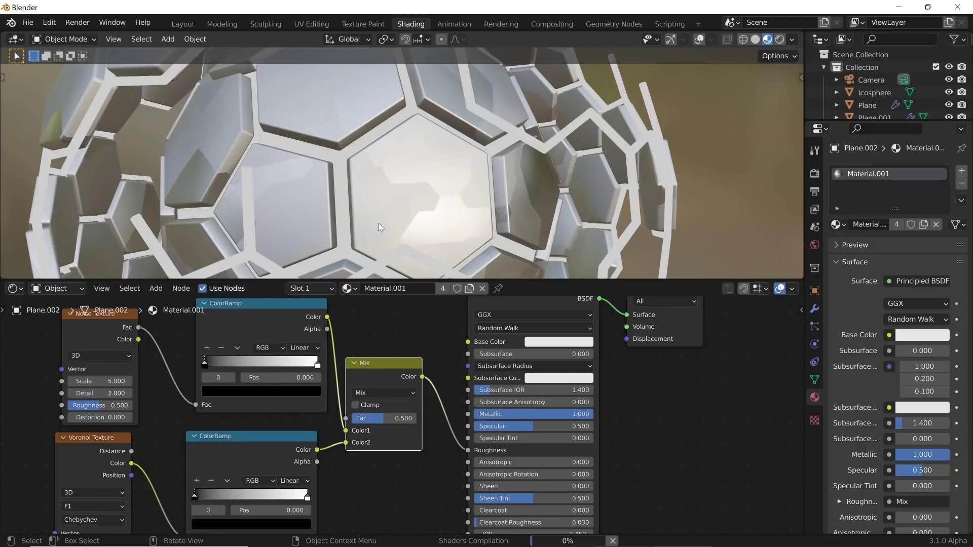
Set Mix Fac to 0, move the Noise ramp's stops to 0.416 and 0.731, and set Noise Detail to 15 and Roughness to 0.777.
mouse_move(315, 413)
middle_down()
mouse_move(373, 391)
mouse_move(374, 424)
middle_up()
scroll(376, 424, up, 1)
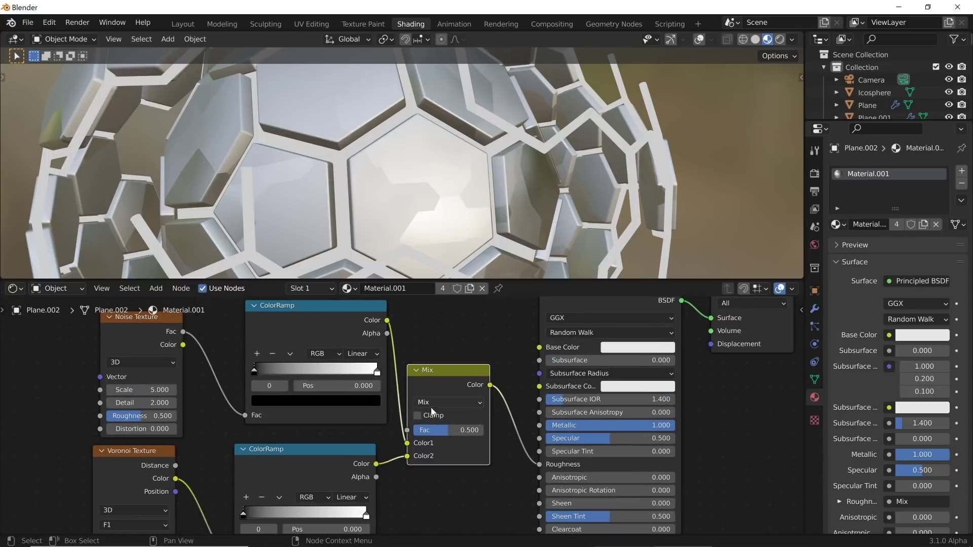
drag(437, 432, 410, 433)
drag(255, 373, 306, 374)
drag(378, 373, 343, 374)
mouse_move(137, 403)
mouse_down()
mouse_move(175, 403)
mouse_move(157, 429)
mouse_move(133, 428)
mouse_move(168, 416)
mouse_up()
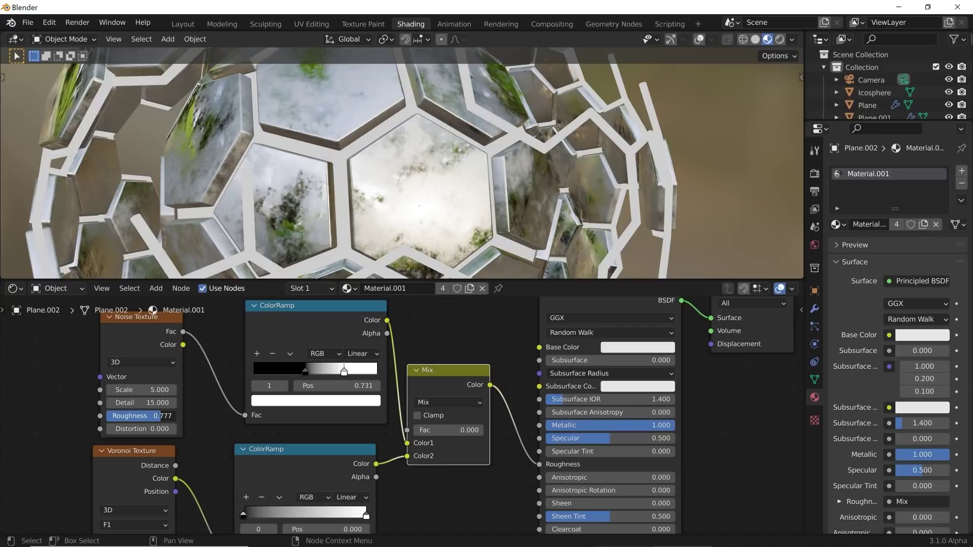
Lighten the Noise ramp's black stop to a dark grey with a value of about 0.117.
click(304, 371)
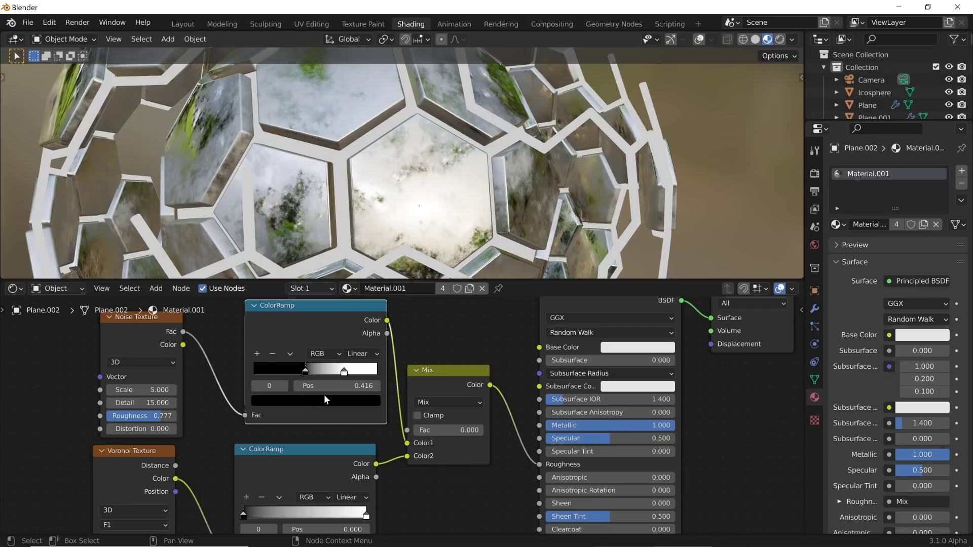
click(341, 399)
drag(353, 316, 354, 287)
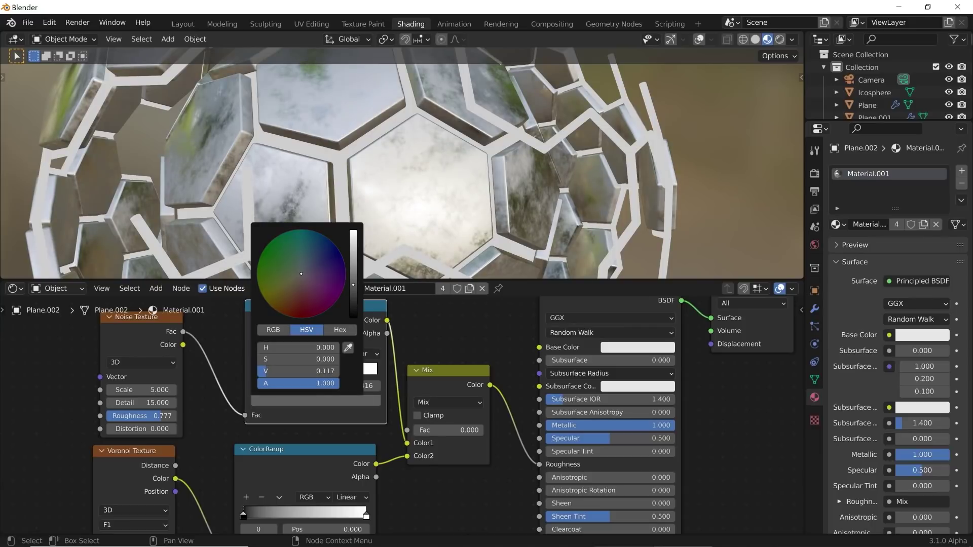
Narrow the Voronoi ramp, moving its black stop to 0.151 and its white stop inward, and set the Mix Fac to 0.483.
middle_drag(304, 459, 307, 406)
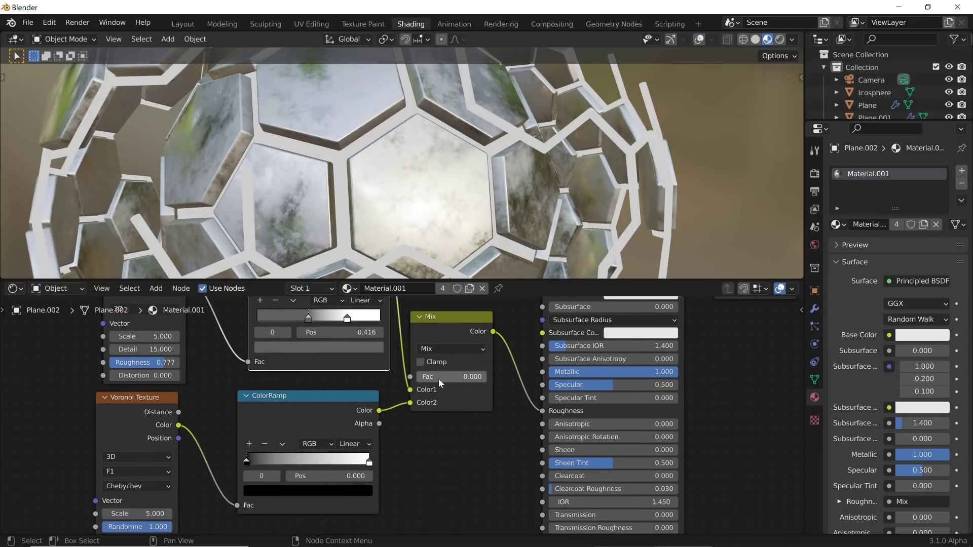
drag(438, 379, 511, 378)
drag(369, 462, 320, 460)
drag(246, 462, 264, 460)
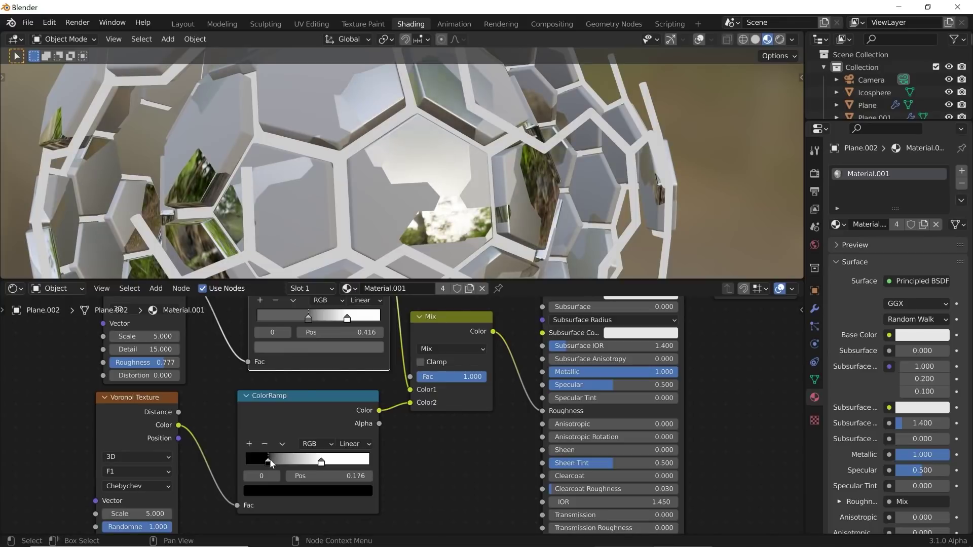
mouse_move(461, 379)
mouse_down()
mouse_move(389, 379)
mouse_move(457, 379)
mouse_up()
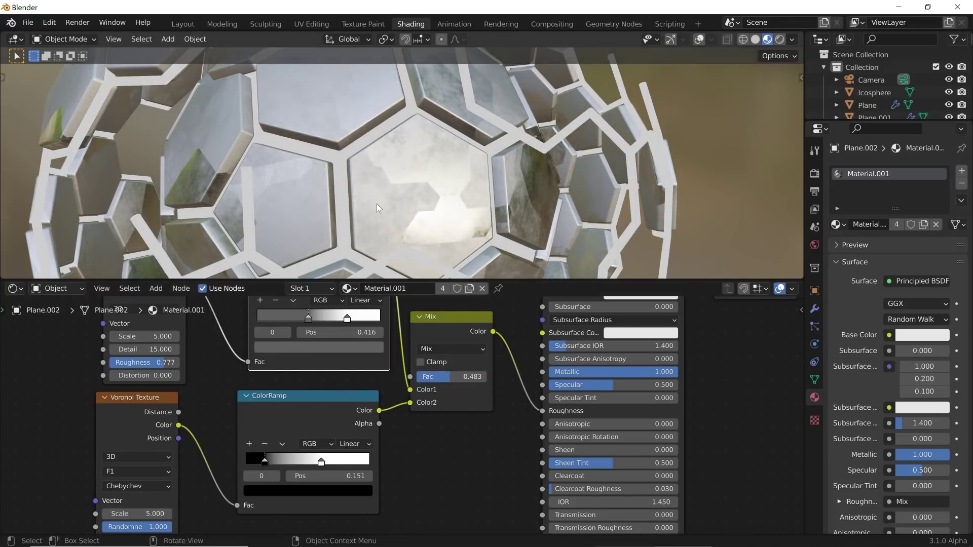
Select the thin hexagonal frame Plane.001 and feed a new ColorRamp's Color into its Emission Color.
scroll(381, 213, down, 5)
middle_drag(384, 216, 488, 126)
scroll(454, 238, up, 3)
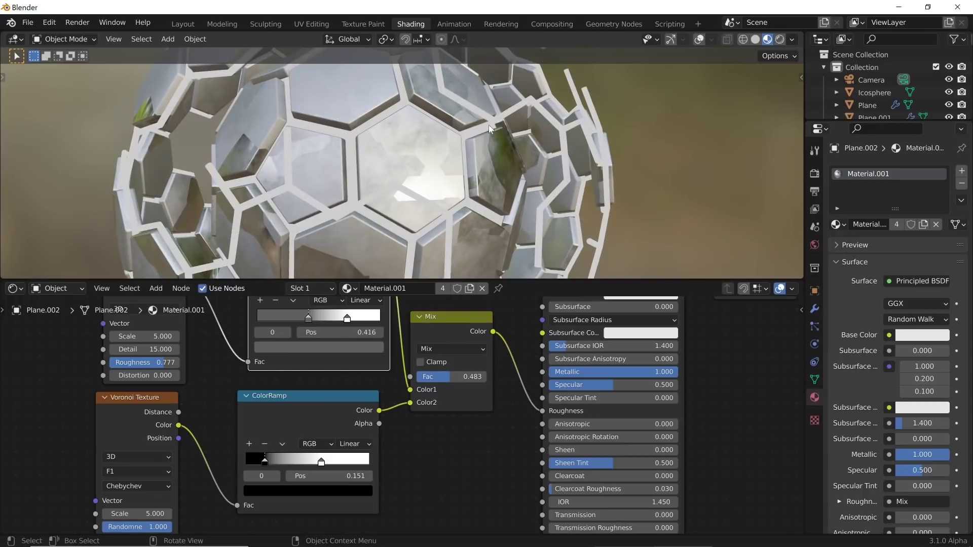
click(491, 122)
key(Home)
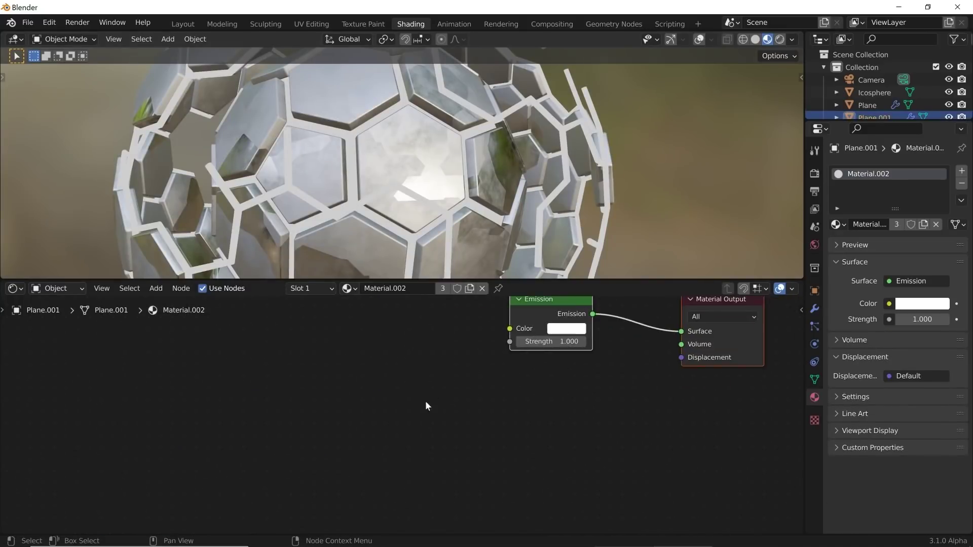
key(shift+a)
click(307, 370)
text(col)
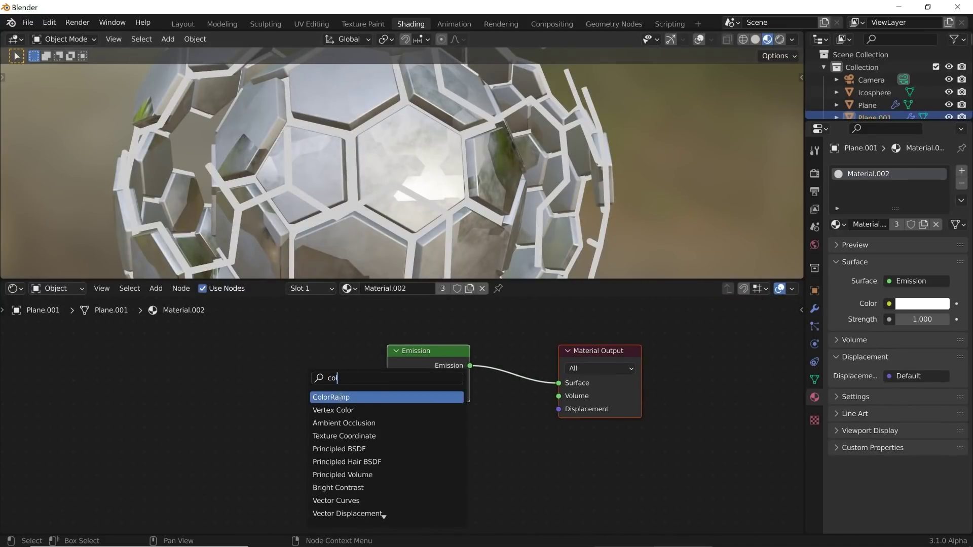
key(Return)
drag(345, 380, 385, 380)
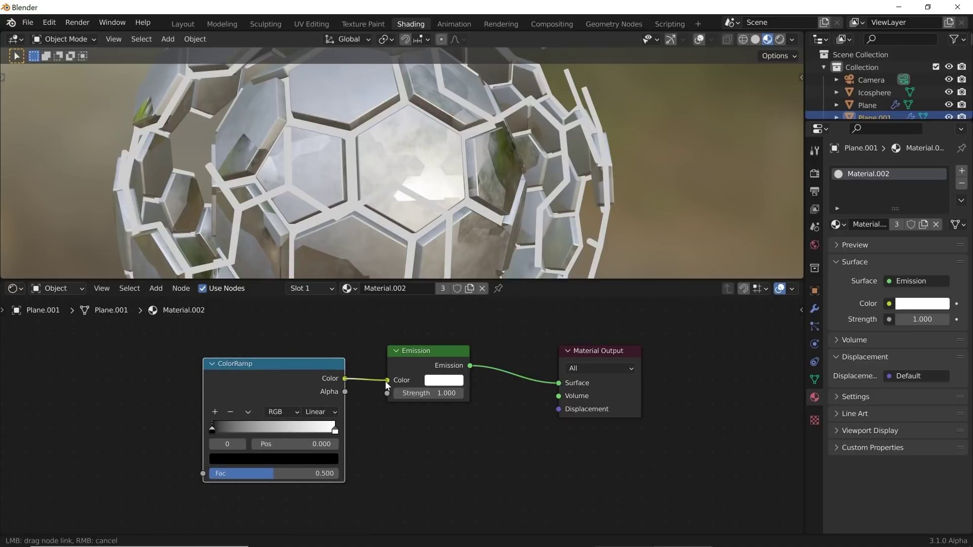
Add a Noise Texture with Detail 0 and connect its Fac to the ColorRamp's Fac.
key(shift+a)
click(184, 366)
text(noi)
click(223, 400)
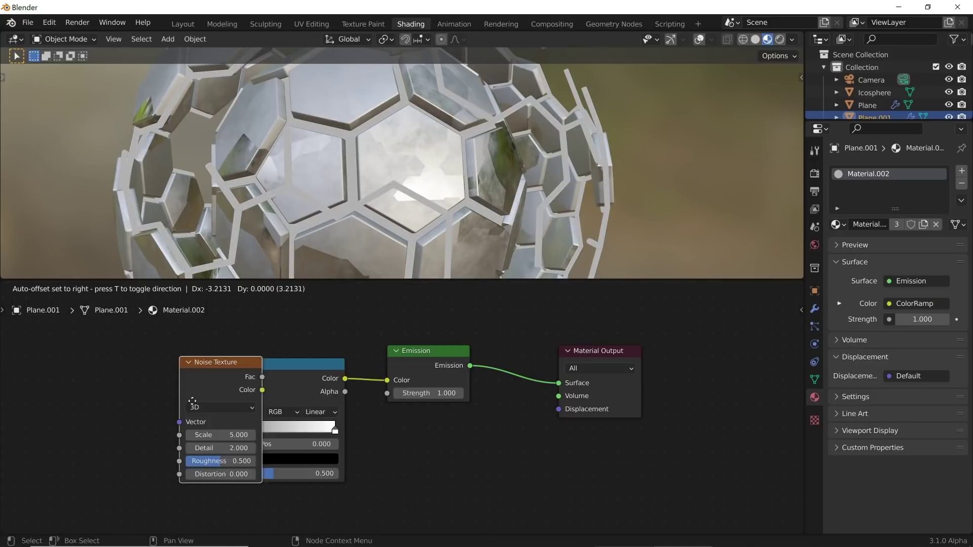
drag(149, 375, 203, 473)
drag(111, 449, 56, 450)
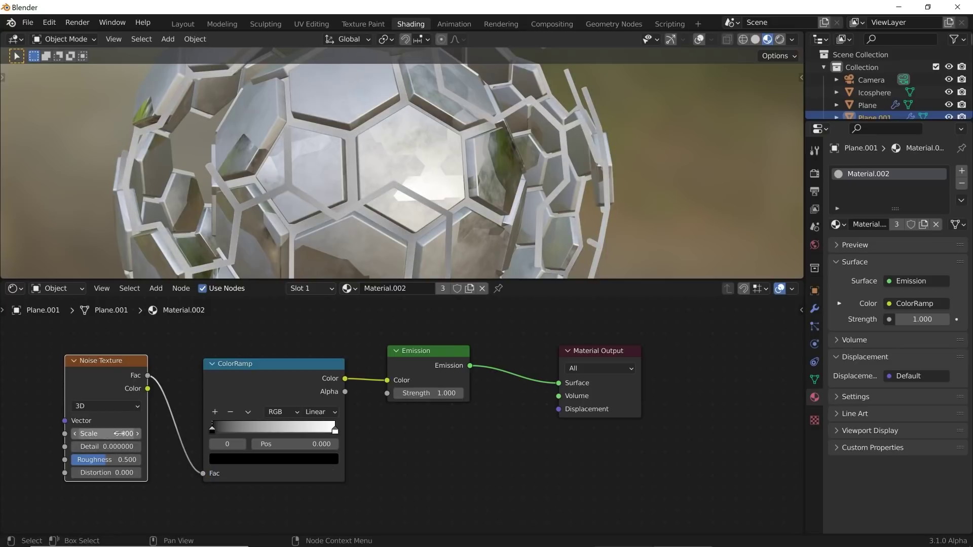
Color the ramp's white stop bright yellow-green and raise the Emission Strength to 10.3.
click(330, 431)
click(318, 459)
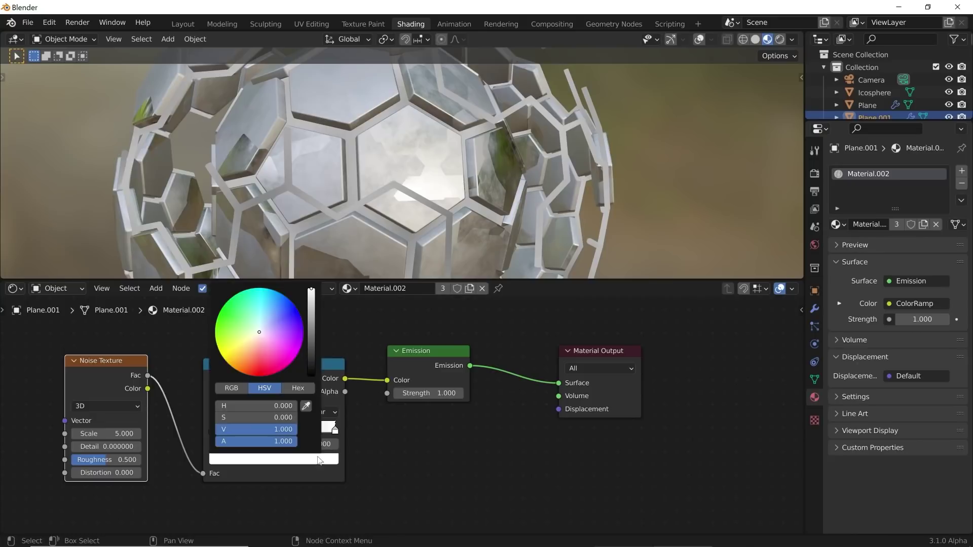
click(226, 317)
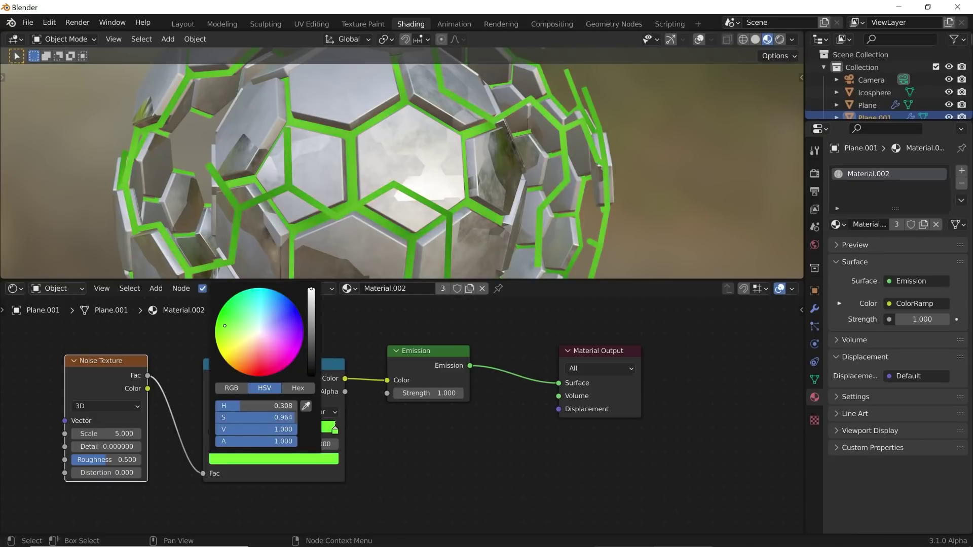
drag(224, 325, 230, 336)
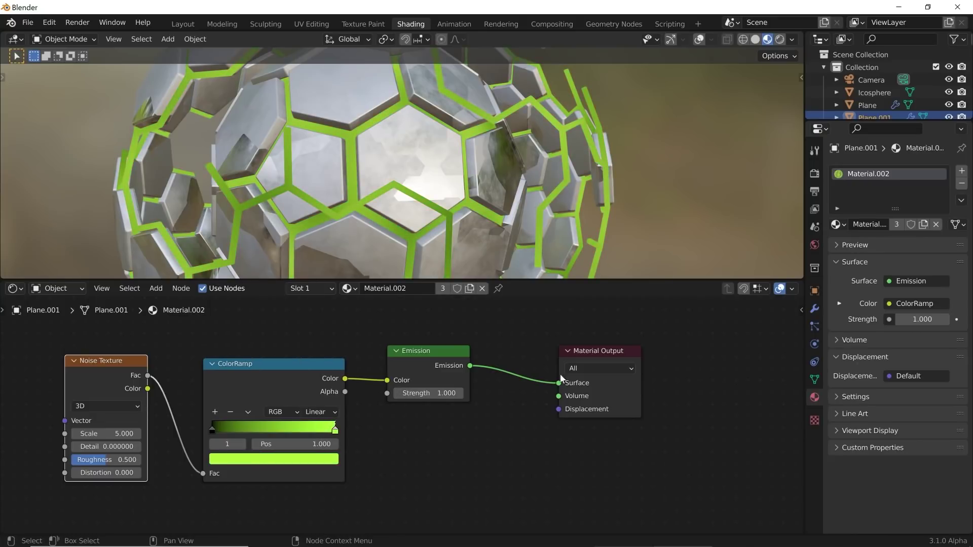
drag(431, 393, 446, 393)
Set the ColorRamp's interpolation to B-Spline and move its black stop to 0.542.
click(329, 413)
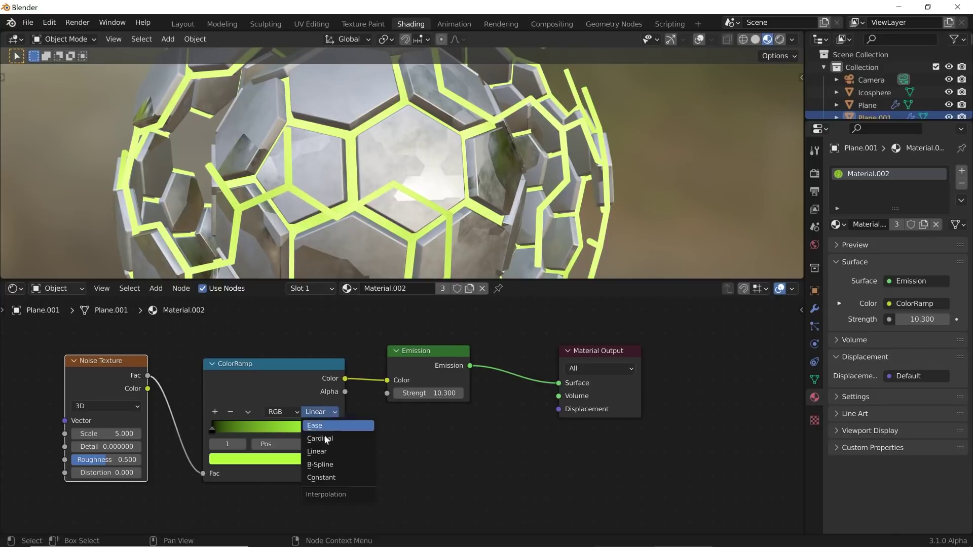
click(338, 464)
drag(218, 430, 284, 430)
middle_drag(385, 243, 804, 196)
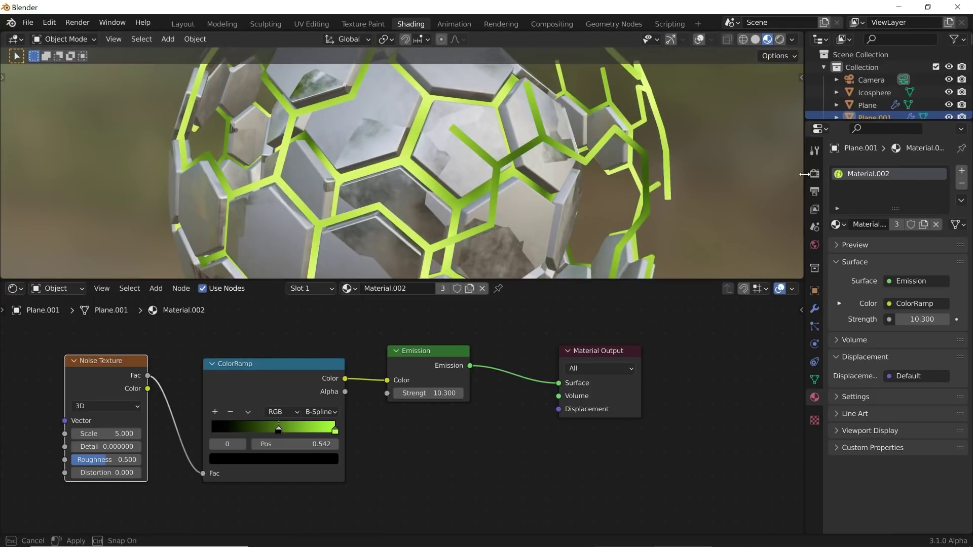
Check the Cycles render settings and inspect the glowing sphere in rendered viewport shading.
click(816, 175)
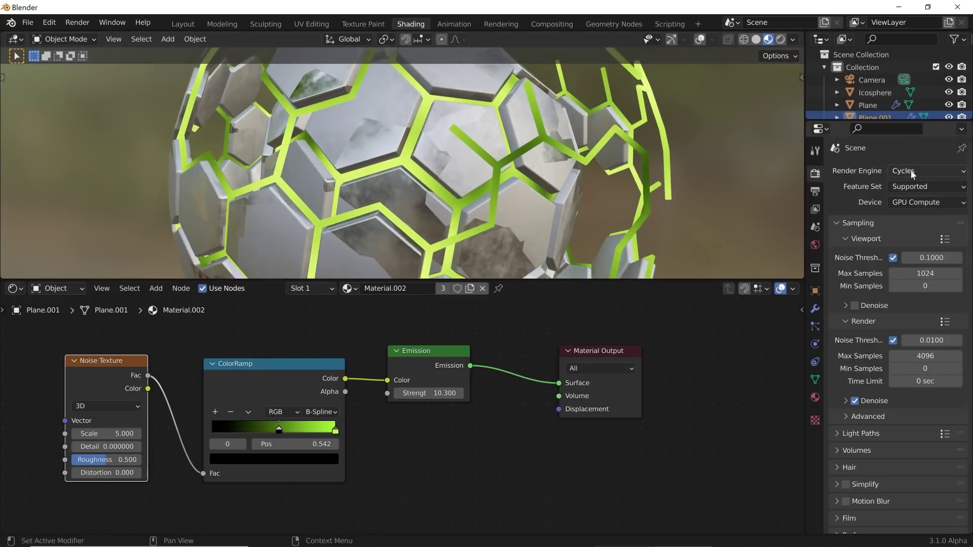
click(781, 39)
scroll(557, 165, down, 4)
middle_drag(518, 172, 311, 94)
scroll(471, 196, up, 4)
Switch to the Layout workspace, view the sphere through the camera, and hide the viewport overlays.
click(192, 25)
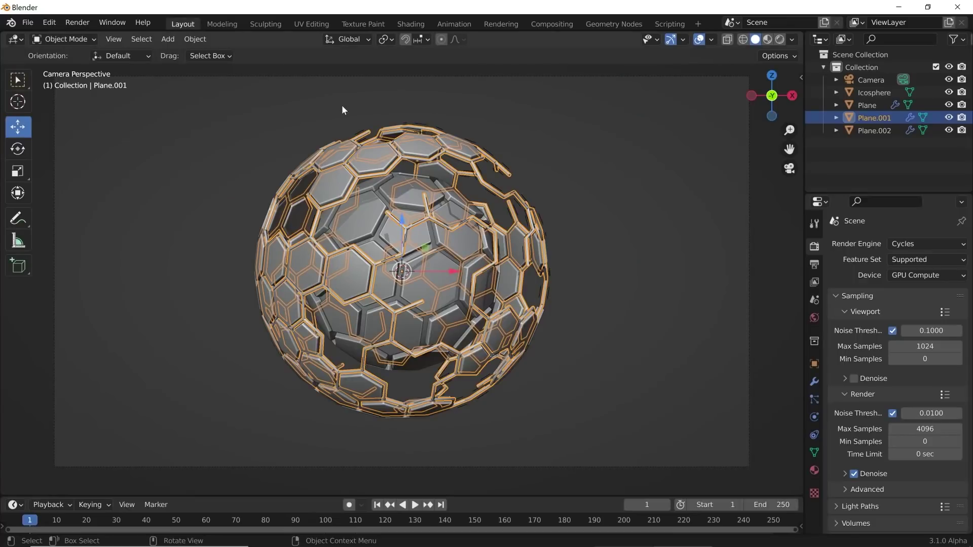
key(KP_0)
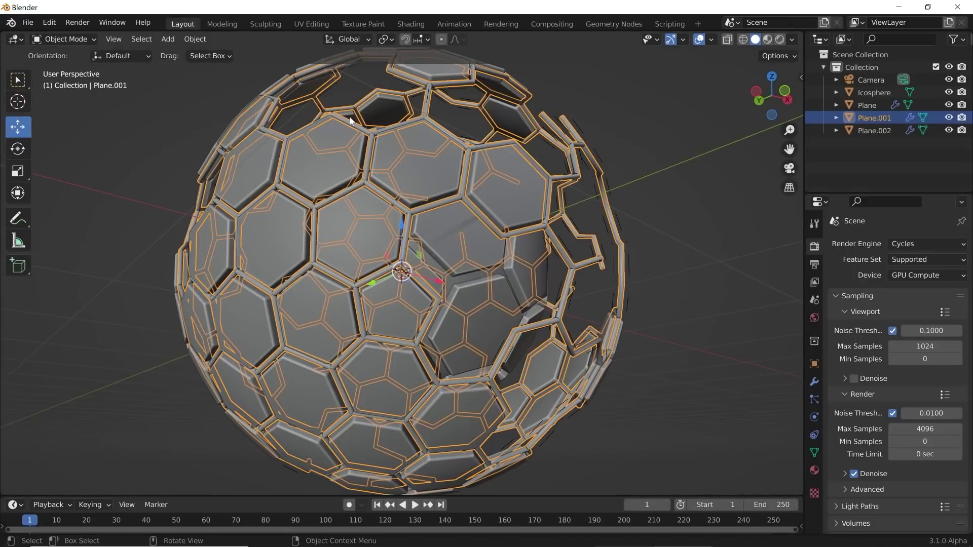
key(KP_0)
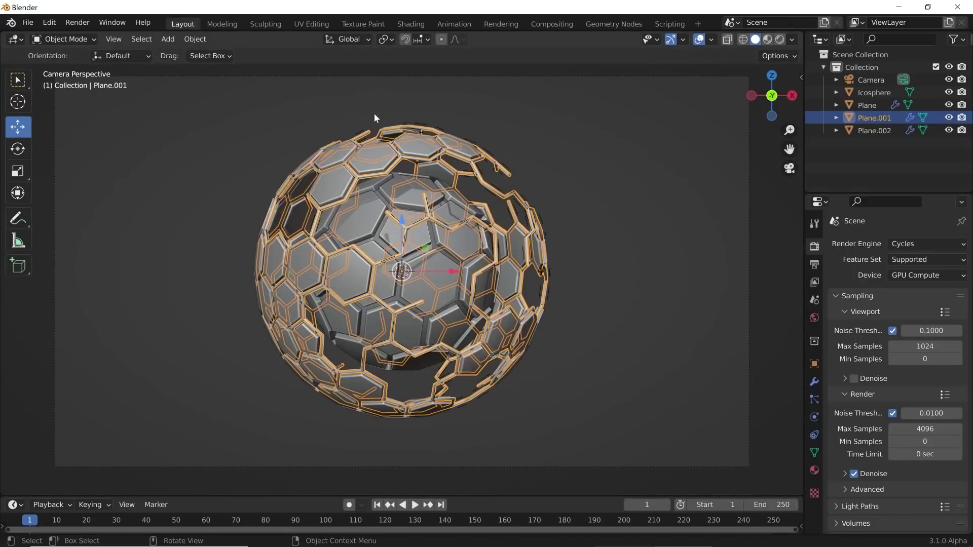
click(700, 40)
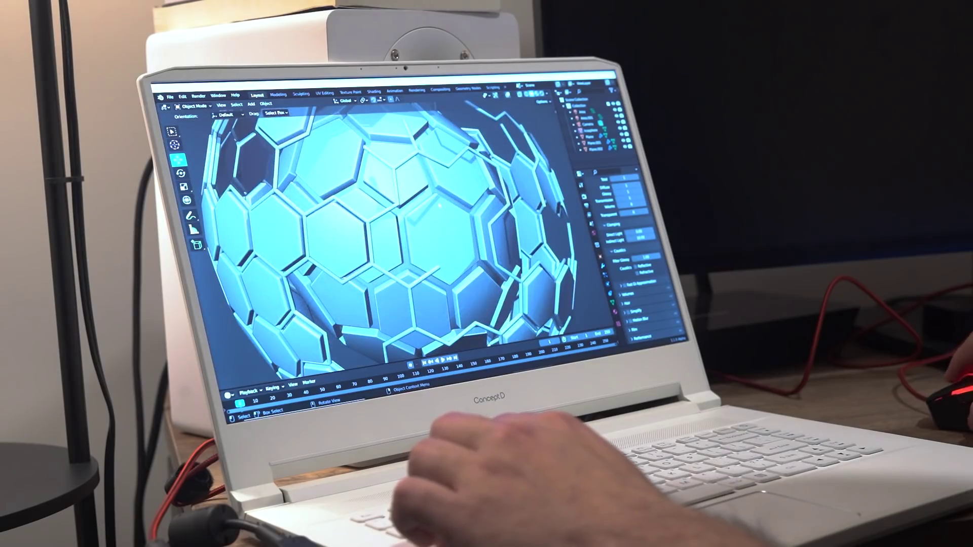
scroll(439, 205, down, 1)
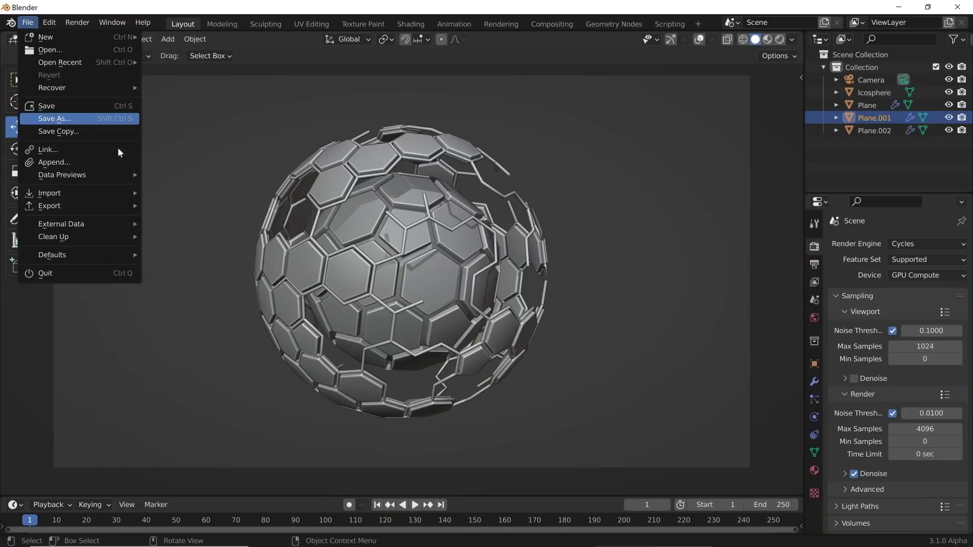
Save the project on the Desktop as geooo.blend.
click(95, 119)
click(193, 188)
click(417, 455)
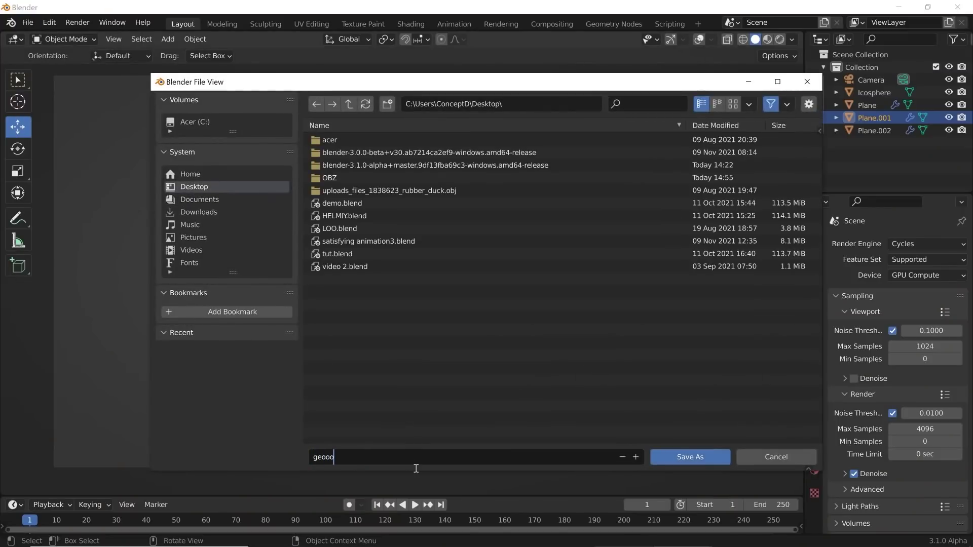
text(geooo)
click(678, 457)
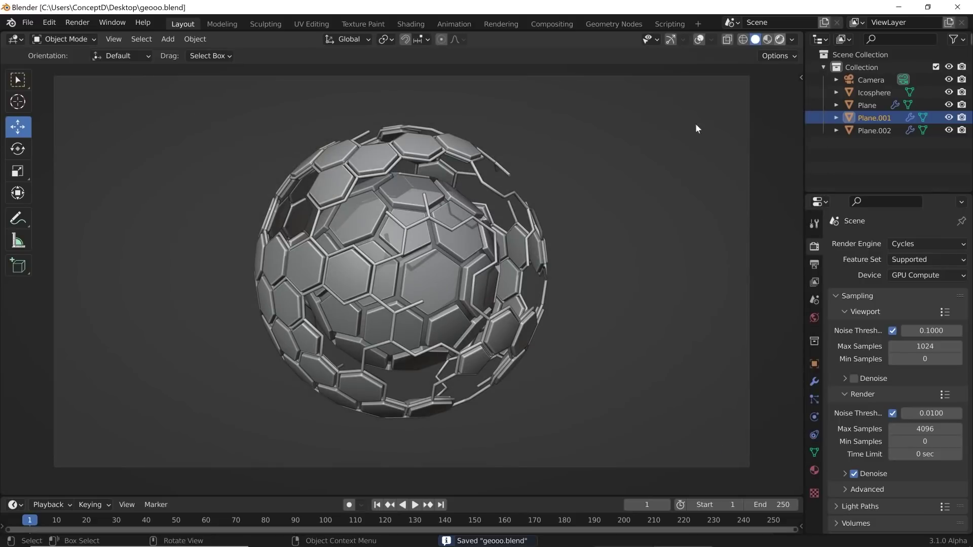
Display the viewport in rendered shading and darken the World background color to black.
key(shift+z)
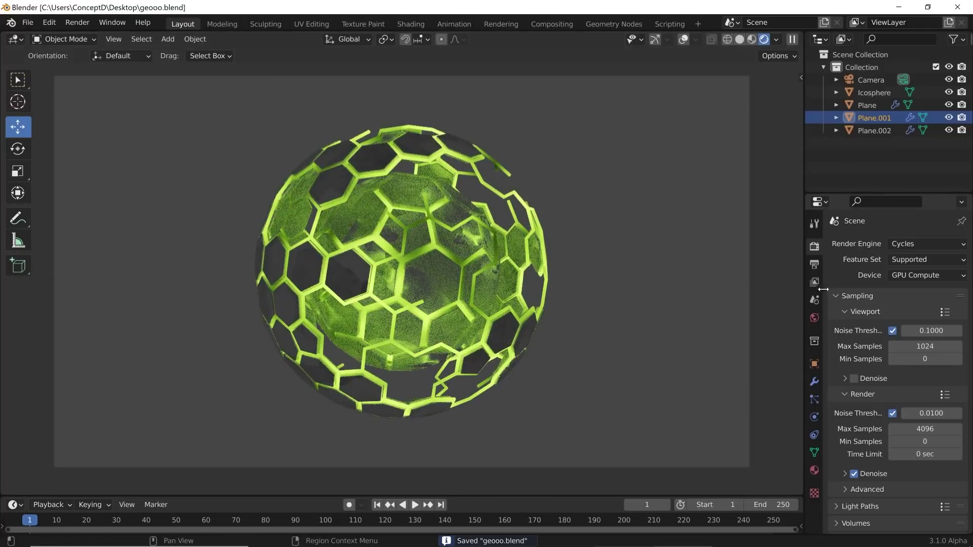
click(815, 318)
click(923, 324)
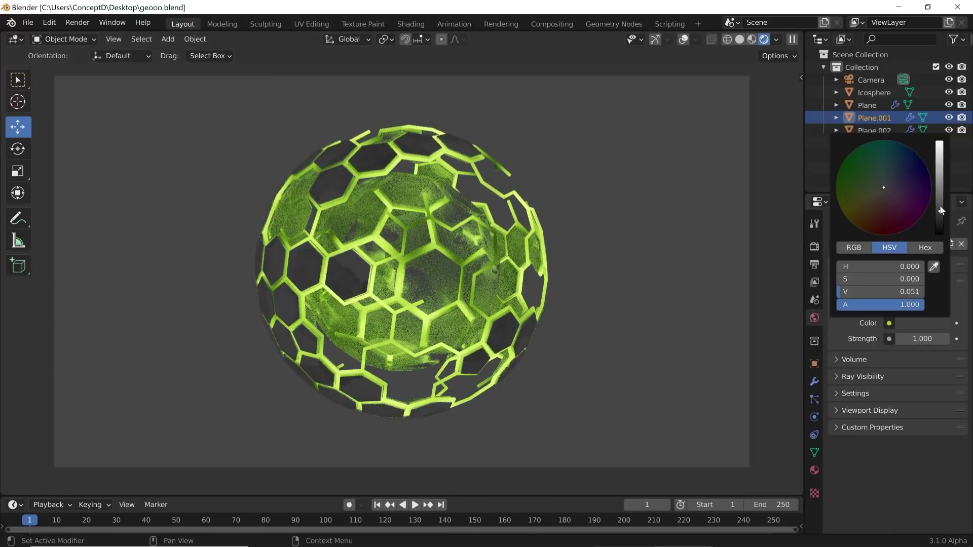
drag(940, 208, 940, 235)
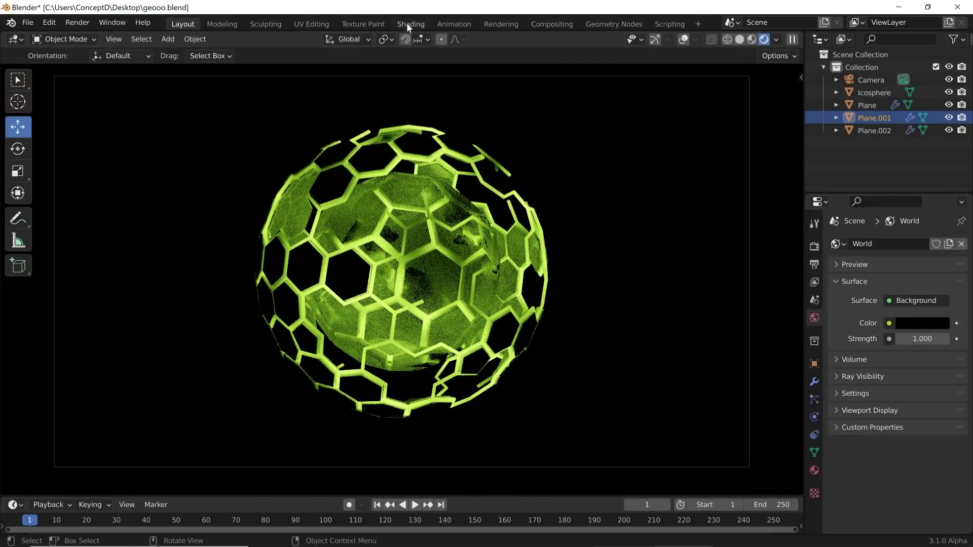
In the World shader nodes, add a Principled Volume and connect it to the World Output's Volume.
click(408, 23)
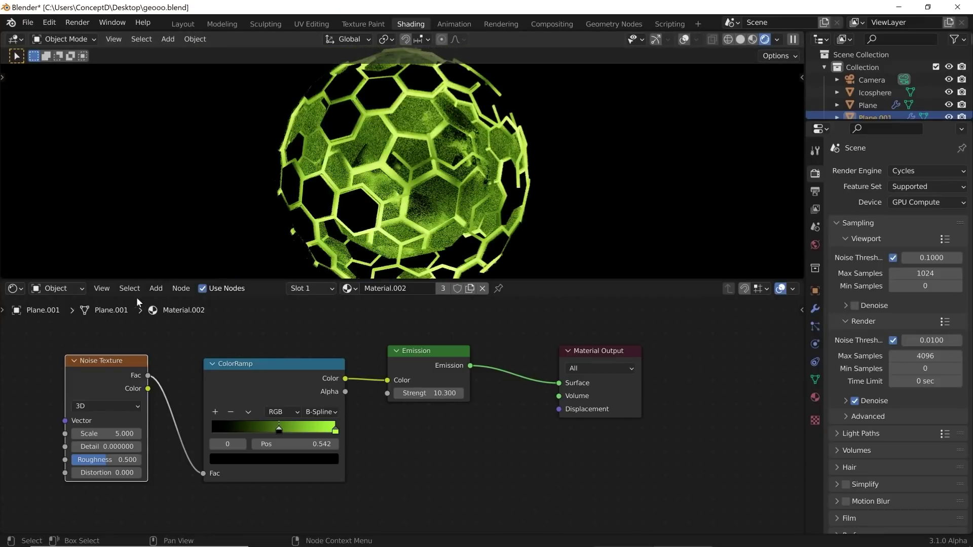
click(56, 288)
click(73, 307)
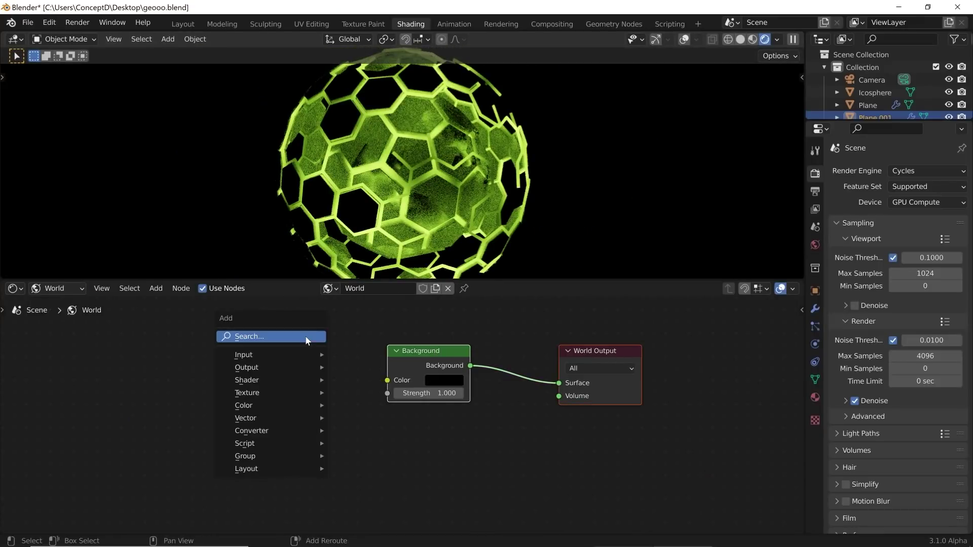
key(shift+a)
click(306, 337)
text(volume)
key(Down)
key(Down)
key(Return)
click(168, 436)
drag(328, 394, 558, 396)
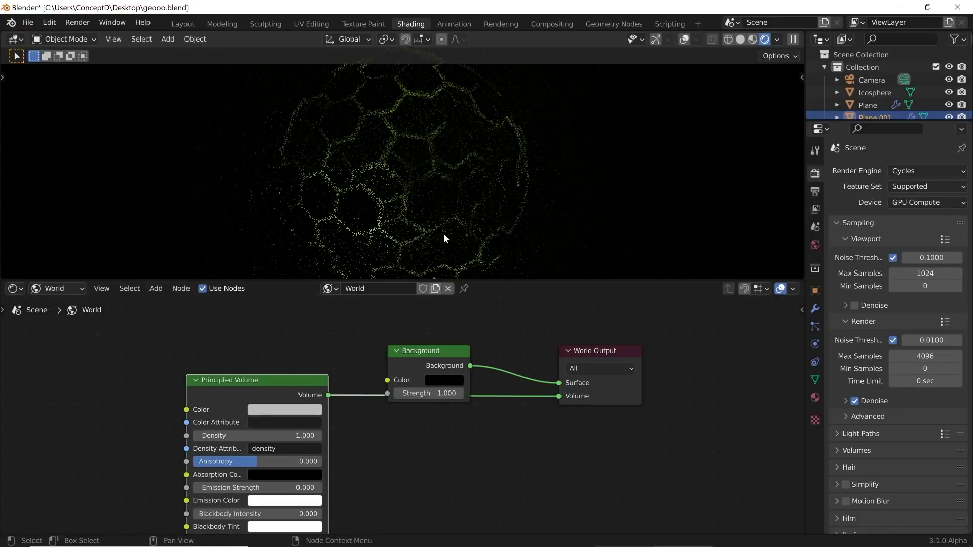
Reduce the Principled Volume's Density to 0.08.
click(284, 435)
text(0.1)
key(Return)
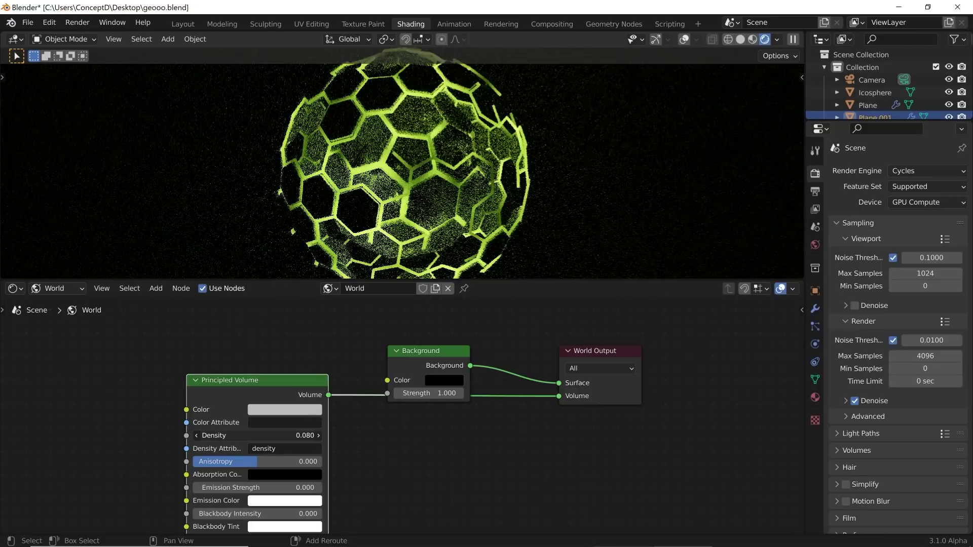
In the Layout workspace, add an Area light and move it to the upper-left side of the sphere.
click(188, 24)
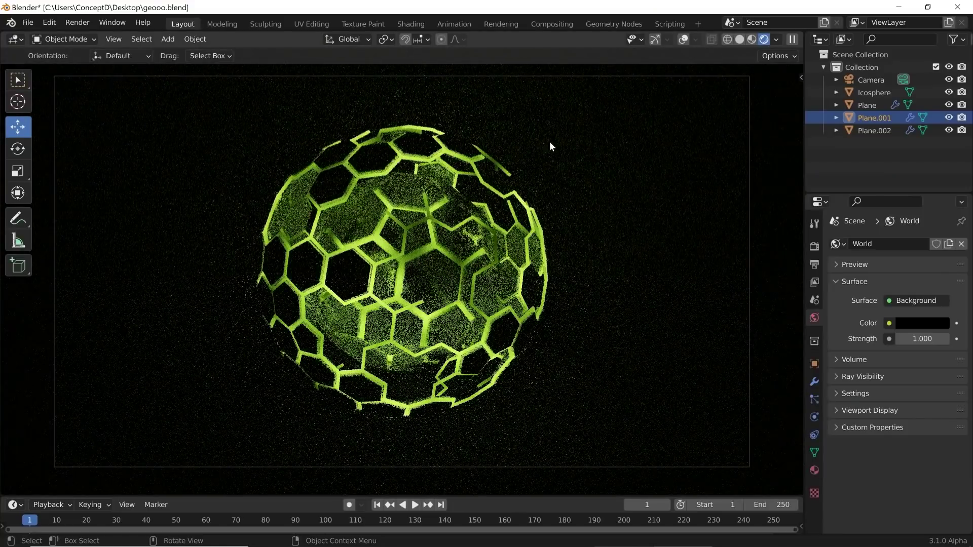
key(shift+a)
mouse_move(548, 143)
mouse_move(507, 297)
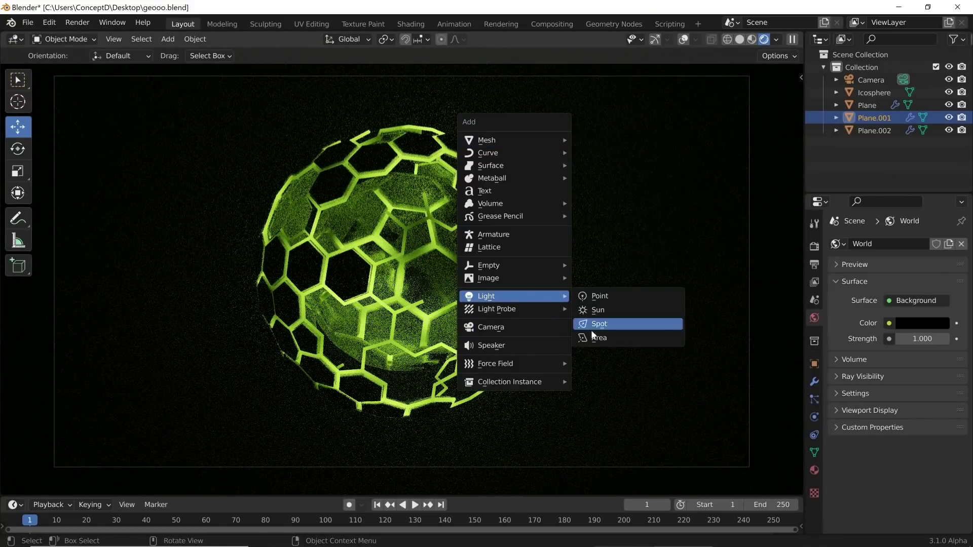
click(593, 333)
key(g)
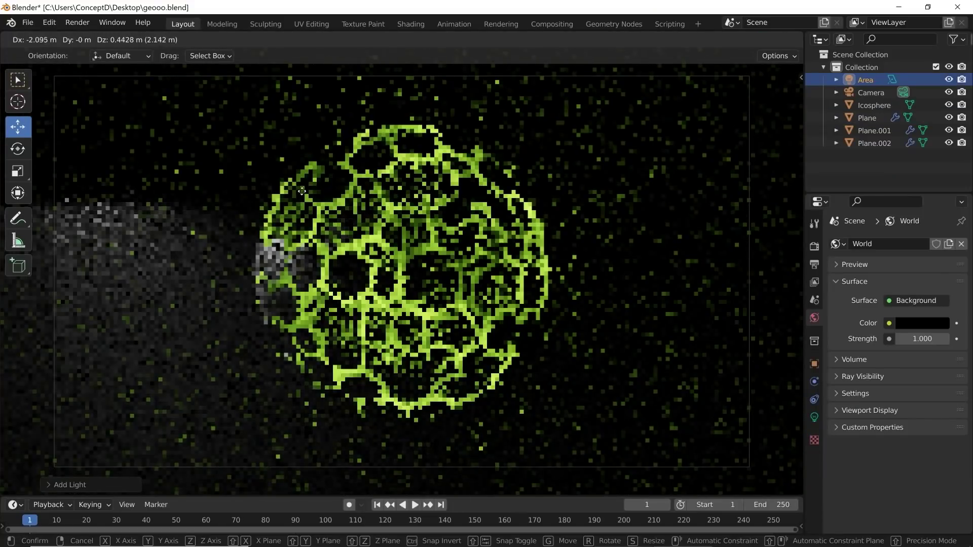
click(252, 201)
scroll(354, 205, down, 3)
key(g)
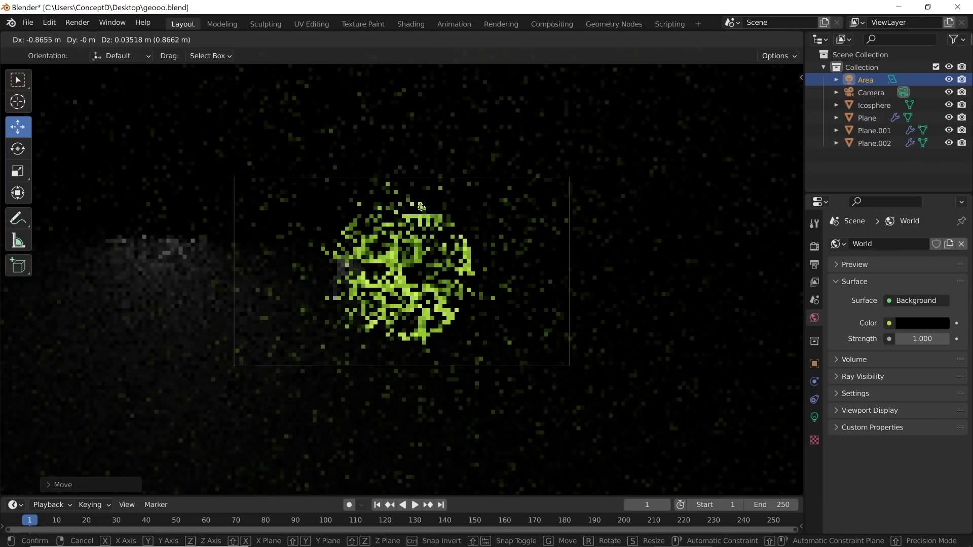
click(427, 214)
Rotate the Area light to face the sphere and raise it so it shines diagonally down from the upper left.
key(r)
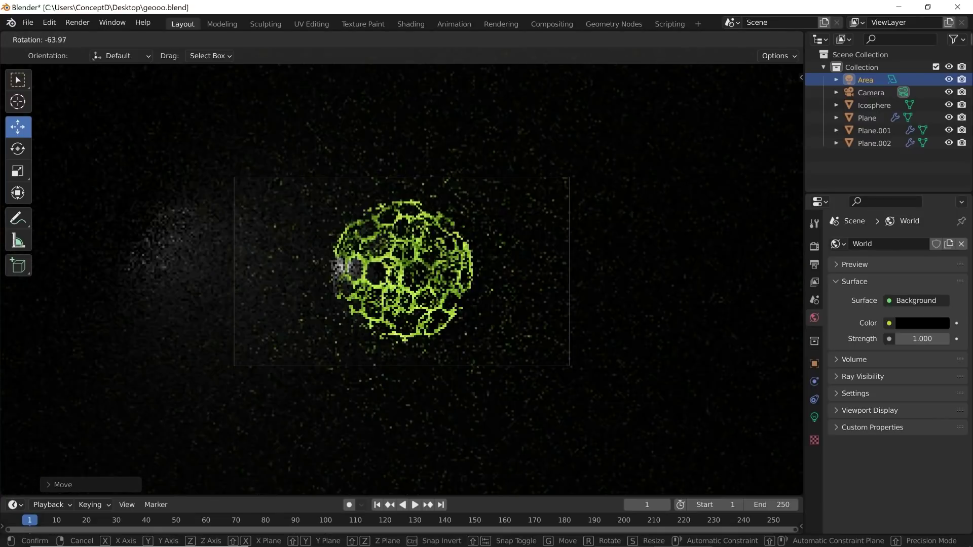
key(Return)
key(r)
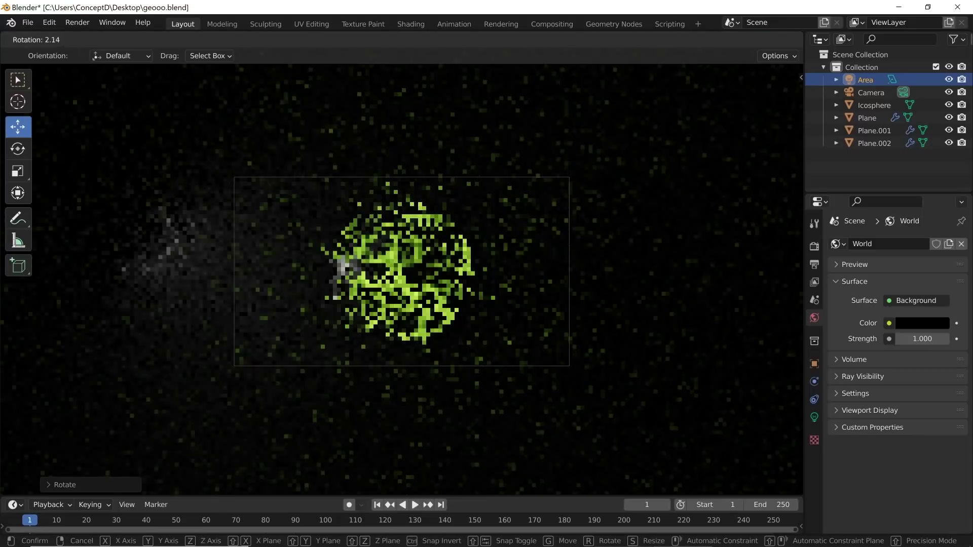
click(424, 113)
key(g)
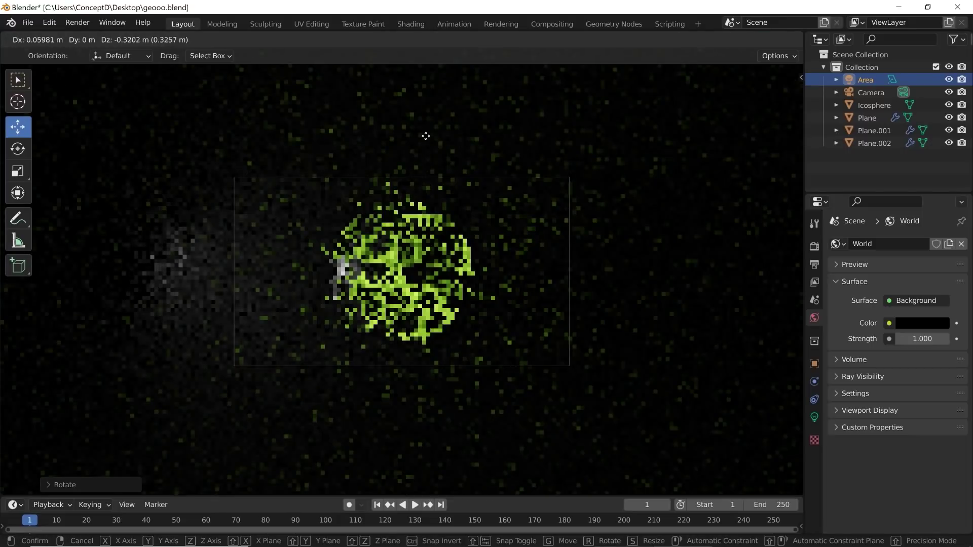
click(419, 66)
key(r)
click(496, 219)
scroll(497, 219, up, 5)
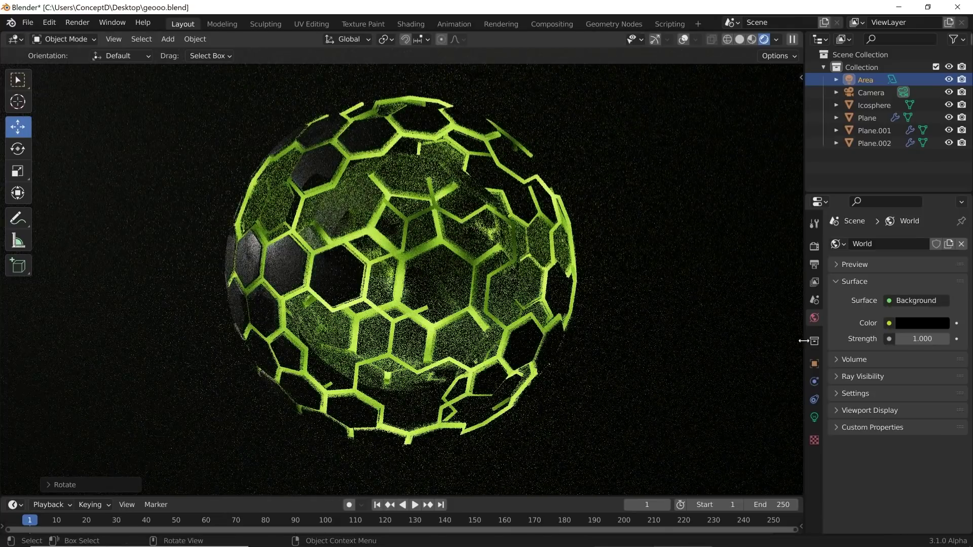
Show the viewport in solid shading with overlays, adjust the Area light's position and scale the light up.
scroll(540, 269, down, 5)
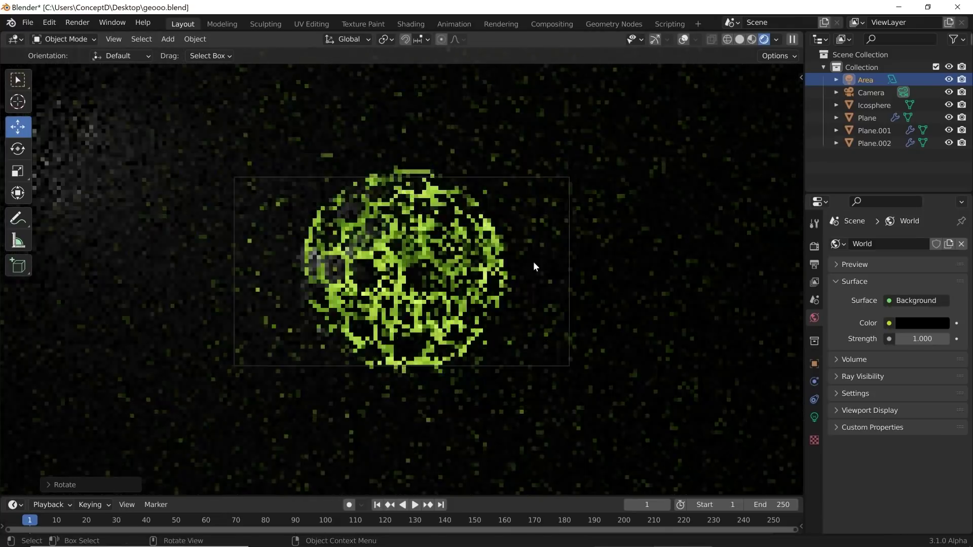
click(739, 40)
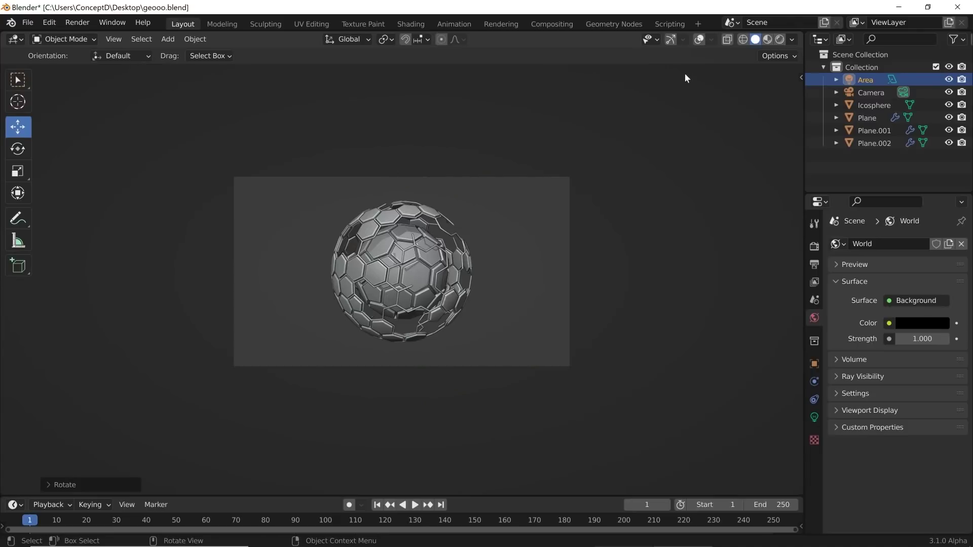
click(698, 41)
scroll(360, 217, up, 3)
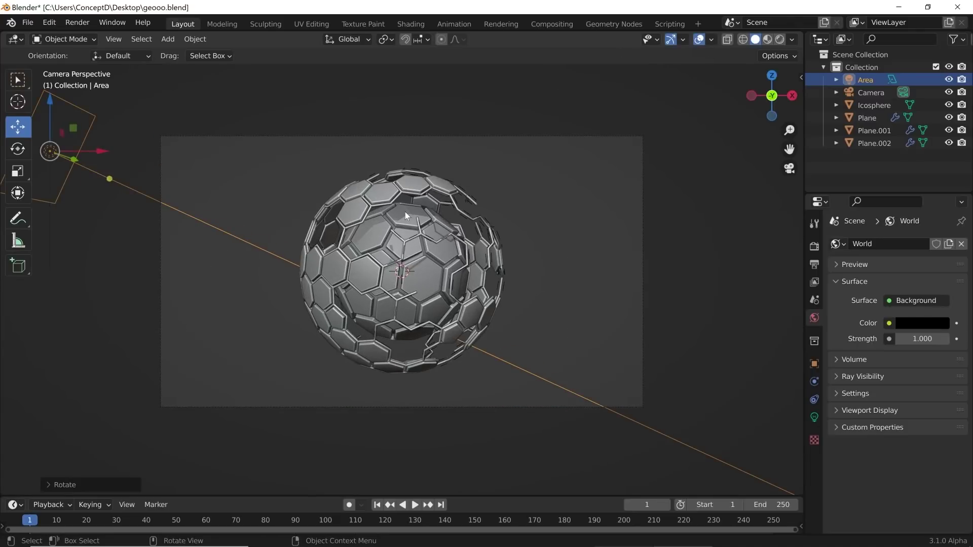
key(g)
click(426, 177)
scroll(438, 178, down, 2)
key(s)
click(701, 154)
scroll(547, 260, up, 5)
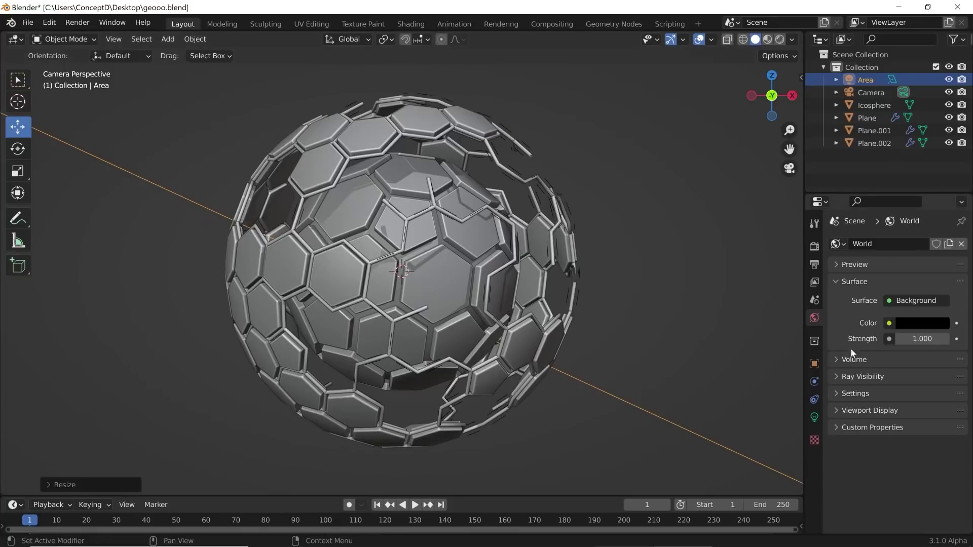
Return the viewport to rendered shading and limit the viewport Max Samples to 32.
click(814, 419)
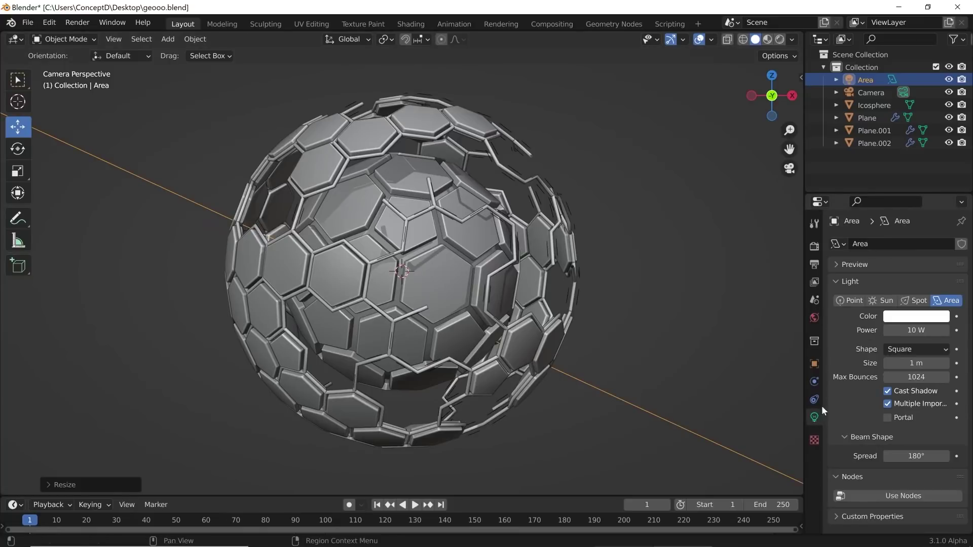
click(780, 39)
click(814, 246)
Set the Area light's Power to about 134.5 W and its color to light blue, hue 0.564 and saturation 0.638.
click(815, 417)
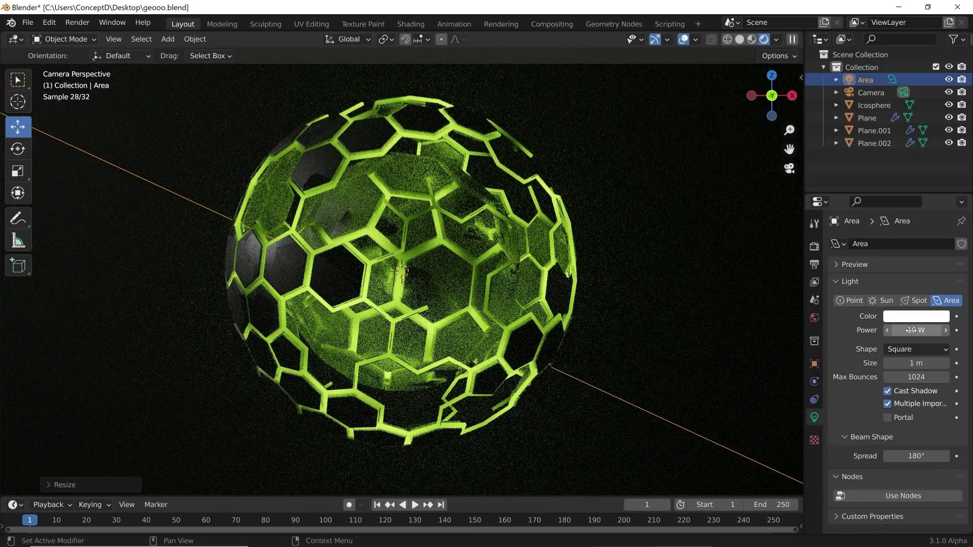
drag(916, 330, 950, 330)
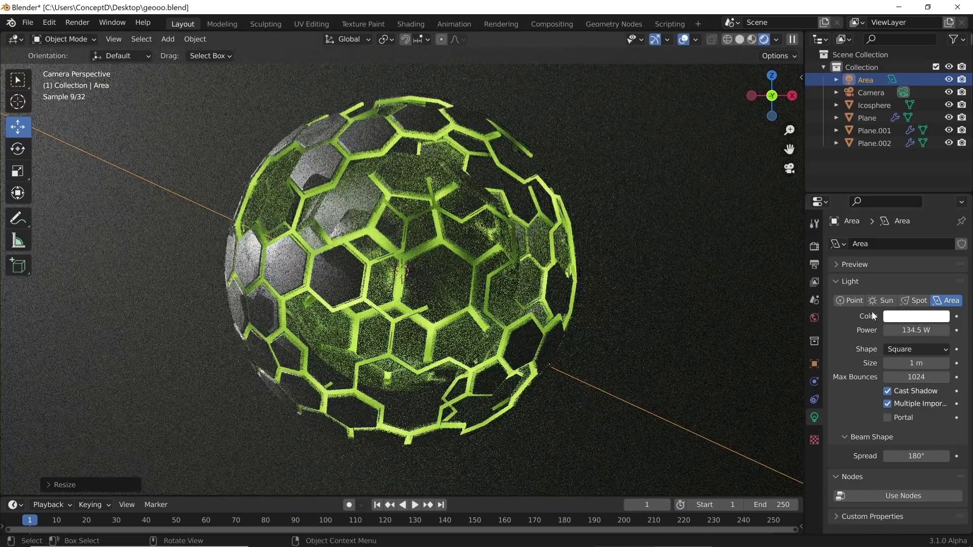
click(916, 317)
click(890, 183)
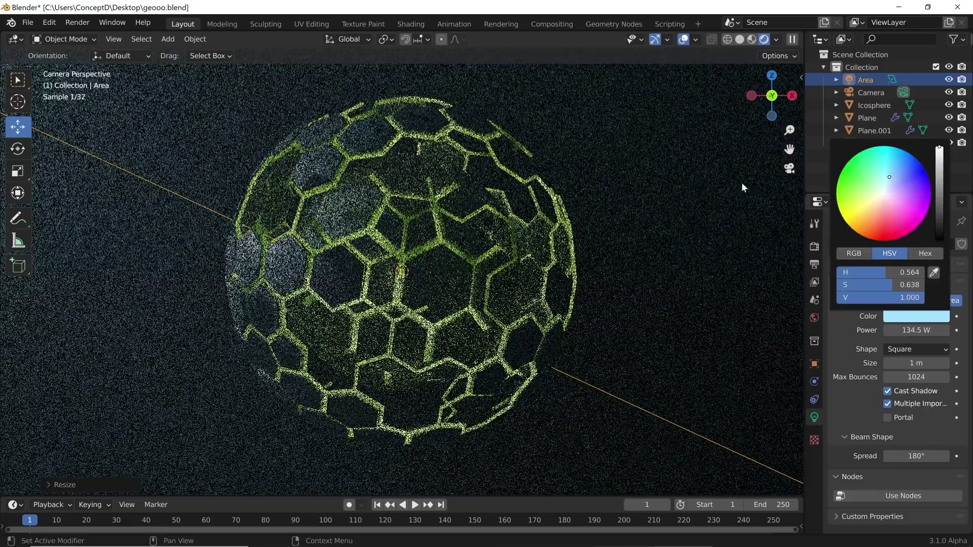
Duplicate the blue Area light to the opposite side of the sphere and rotate the copy to face the sphere.
scroll(457, 199, down, 4)
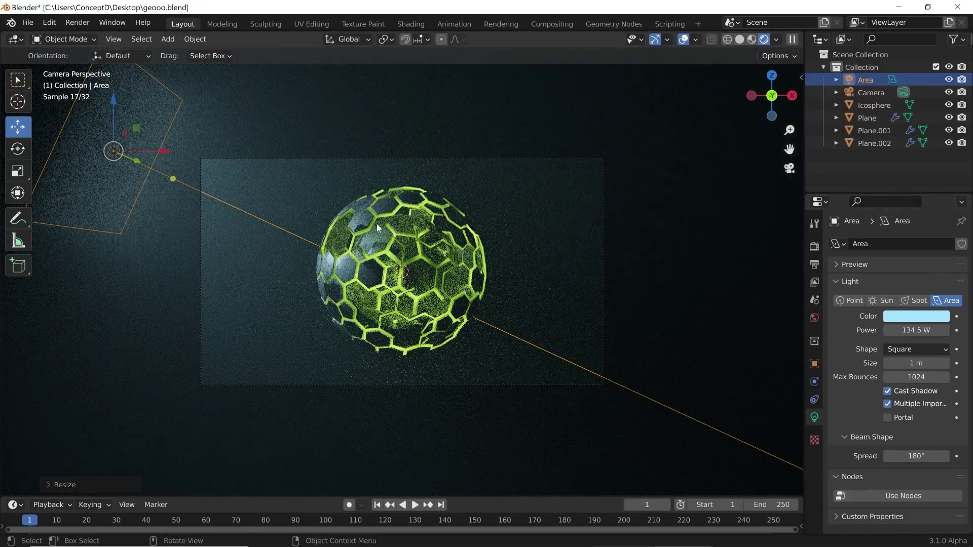
scroll(368, 223, down, 2)
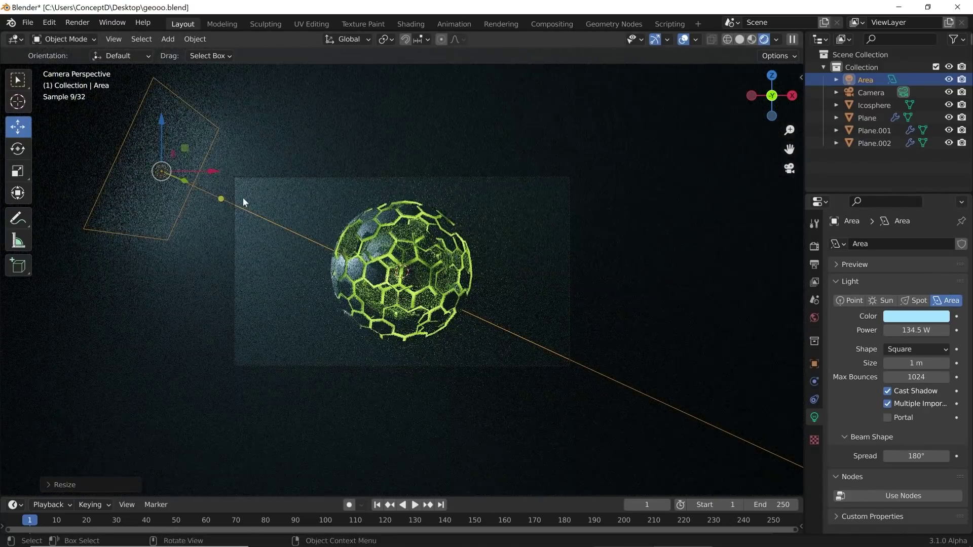
key(shift+d)
click(762, 283)
key(r)
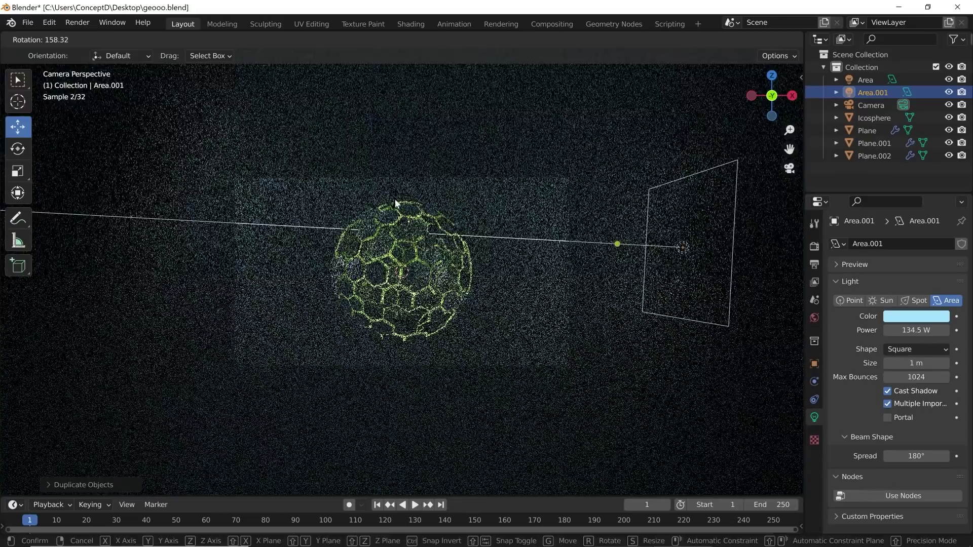
click(448, 196)
Fine-tune the duplicated light's position and aim at the lower-right side of the sphere, and scale it up.
key(g)
click(462, 284)
key(r)
click(448, 216)
key(s)
click(702, 344)
scroll(702, 343, up, 5)
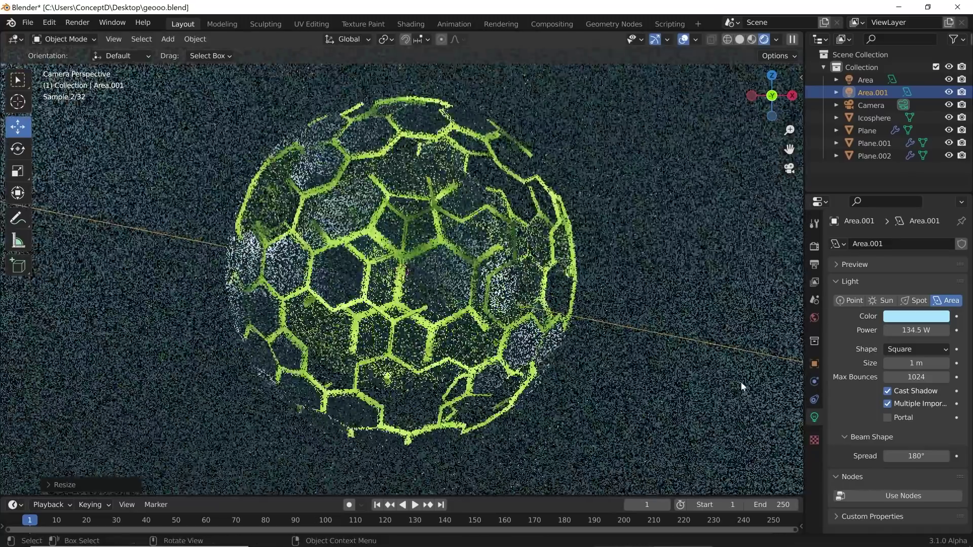
Color the duplicated Area light bright green, reduce its Power to about 32.1 W, and deselect it.
click(889, 316)
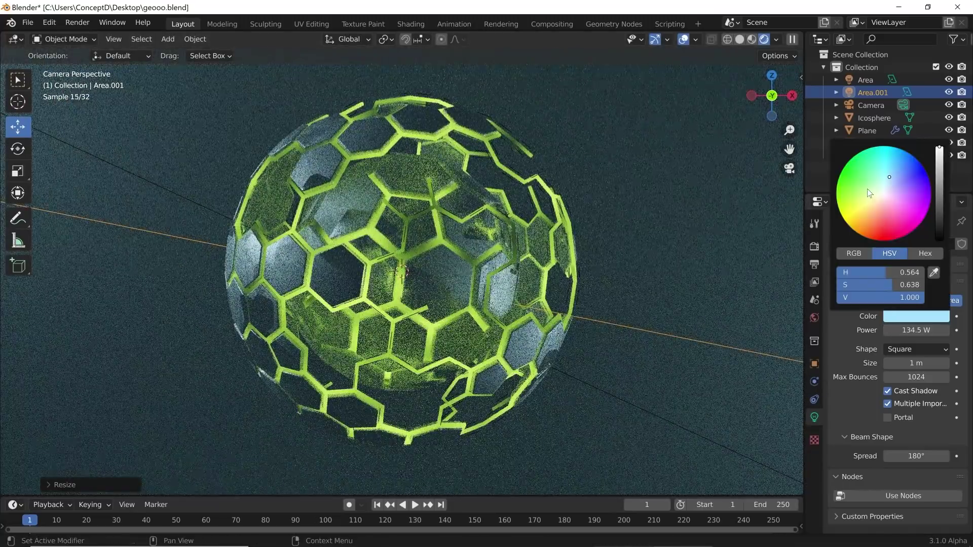
drag(867, 189, 844, 191)
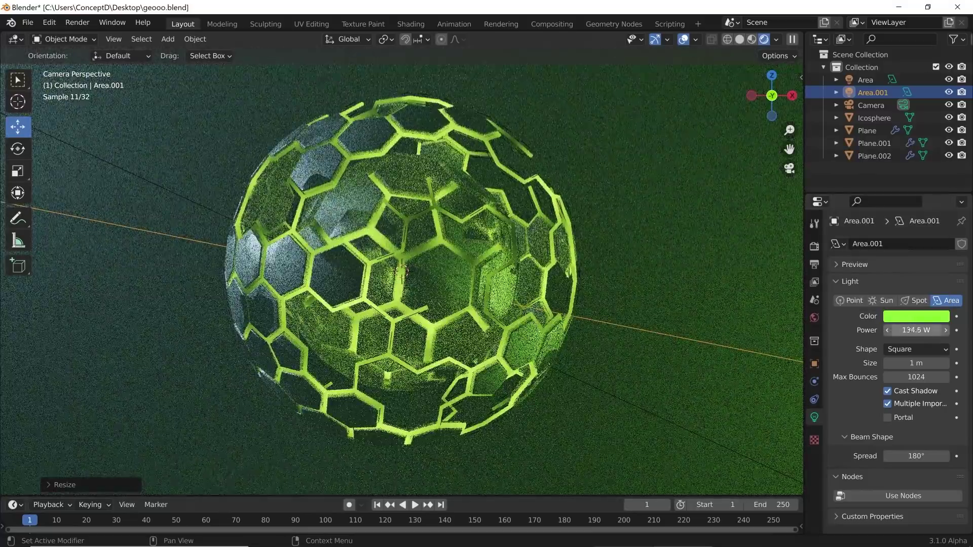
drag(916, 329, 891, 330)
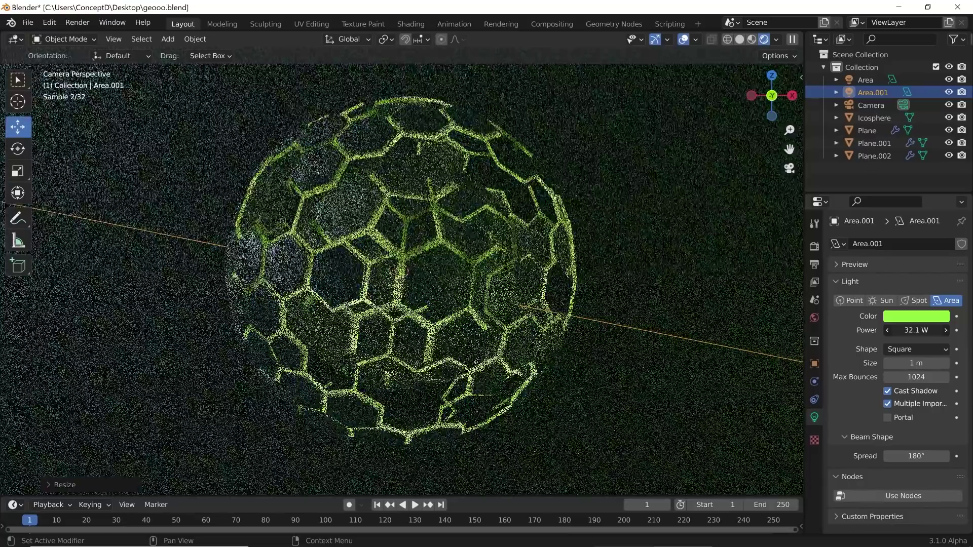
scroll(645, 200, down, 1)
click(645, 200)
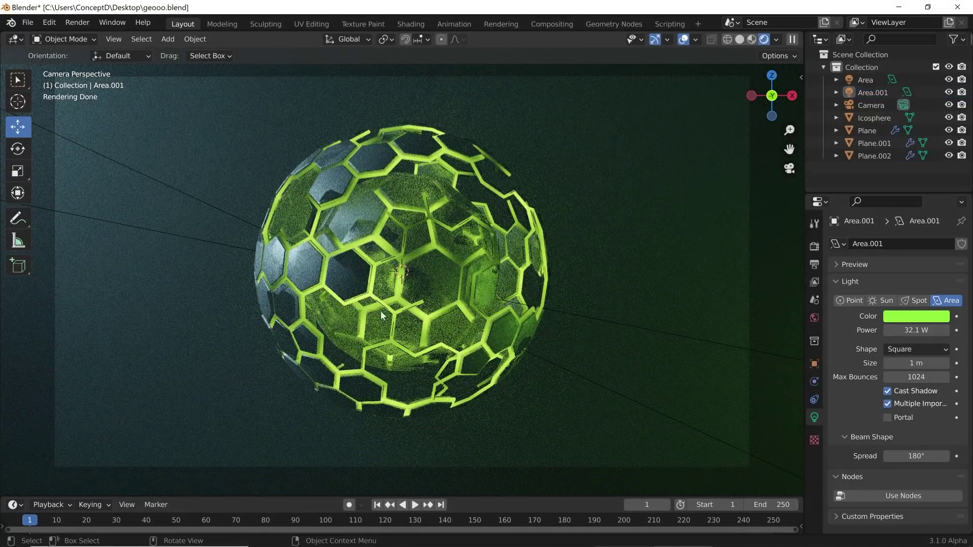
Return the viewport to solid shading and set the final render's Max Samples to 500.
scroll(384, 313, up, 1)
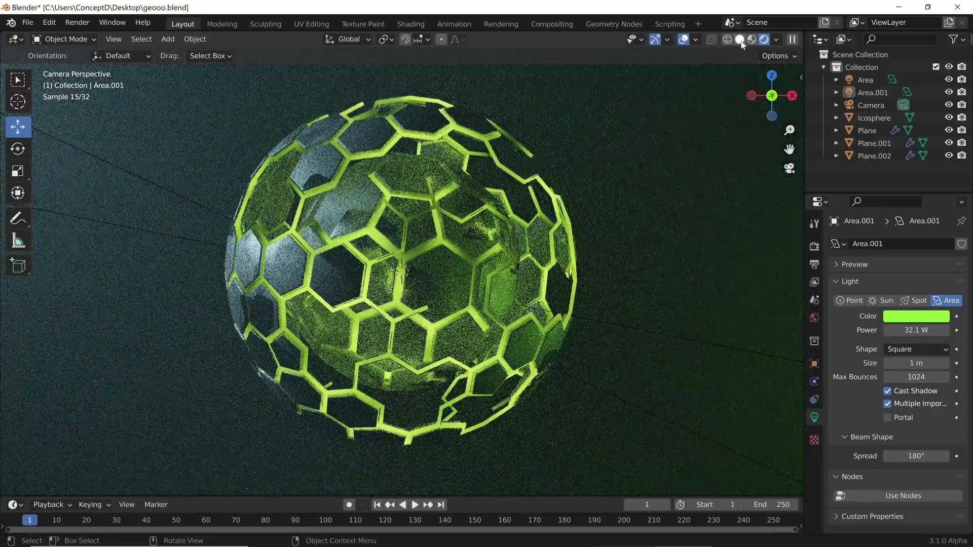
scroll(490, 205, up, 6)
scroll(491, 205, down, 6)
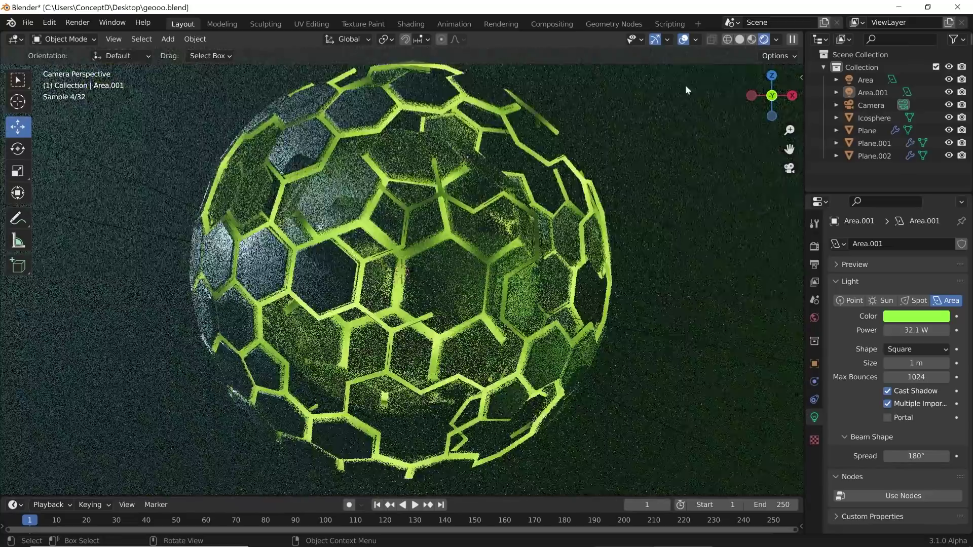
click(739, 39)
click(813, 246)
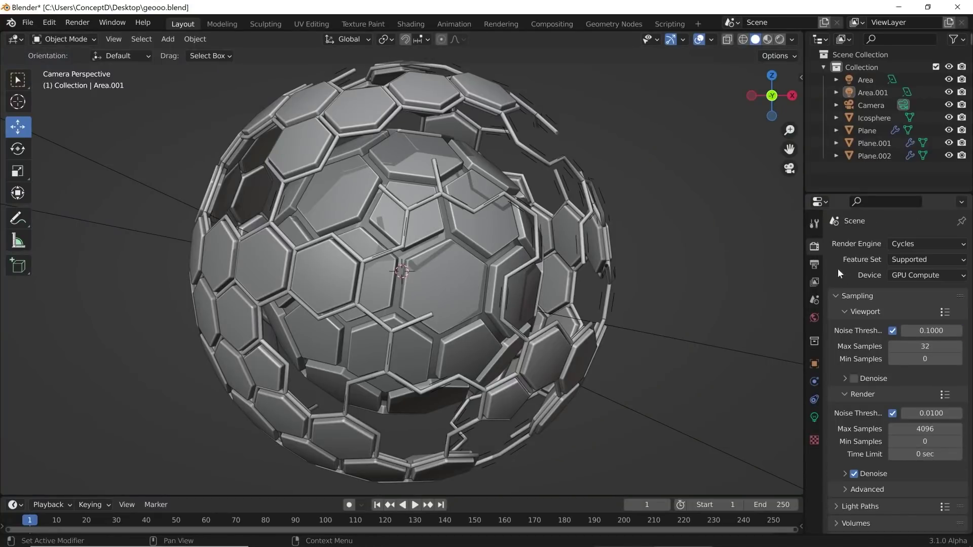
click(905, 276)
click(925, 428)
text(500)
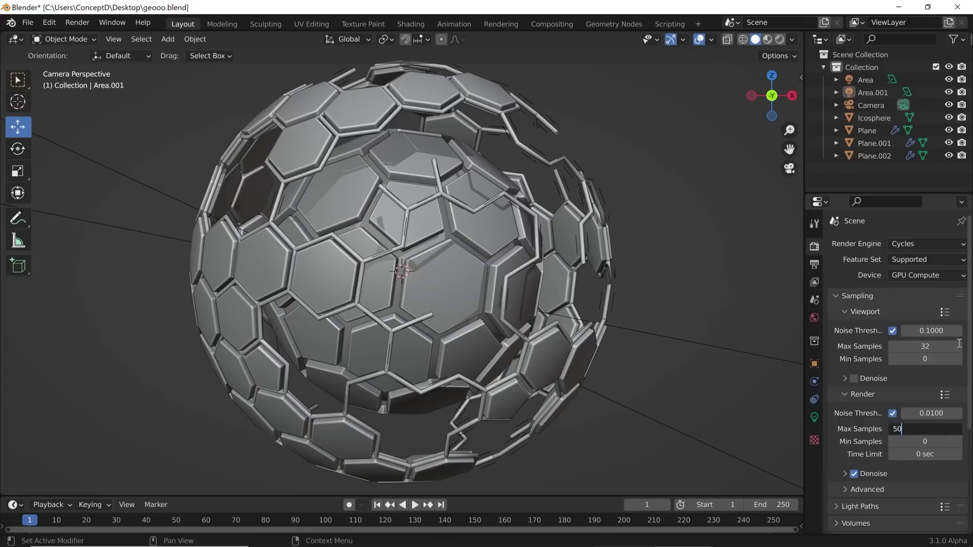
key(Return)
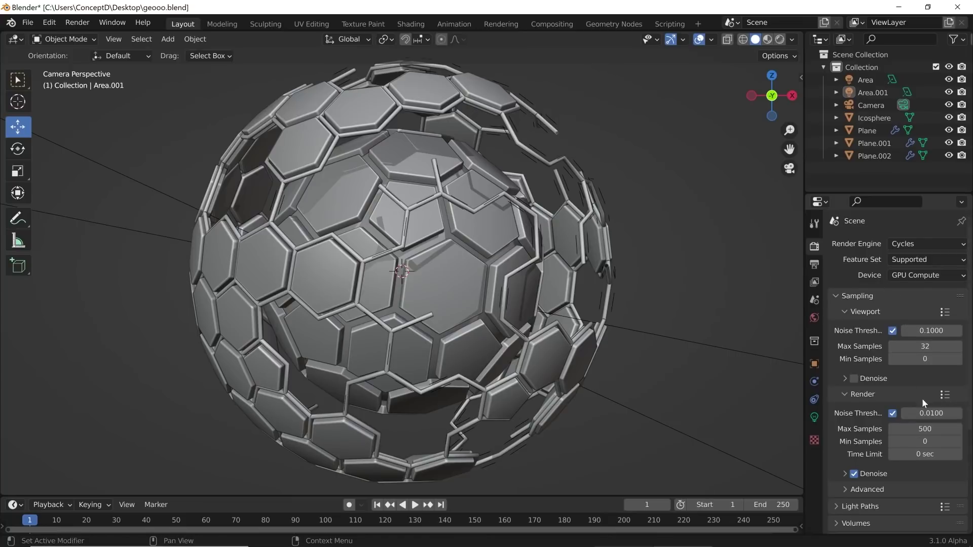
In the Light Paths settings, set the Total, Diffuse and Glossy max bounces to 1.
scroll(907, 398, down, 3)
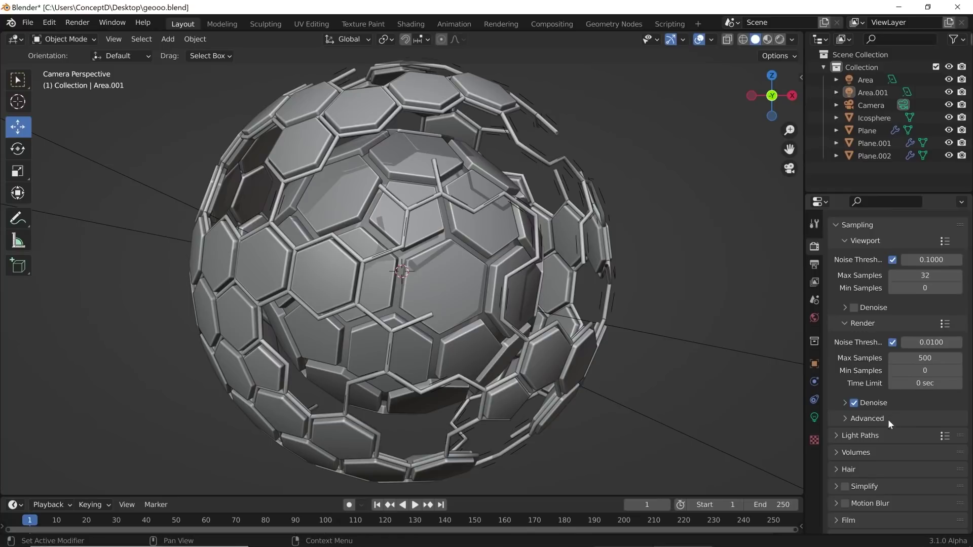
scroll(890, 417, down, 2)
click(841, 394)
scroll(891, 398, down, 2)
click(924, 369)
text(1)
key(Return)
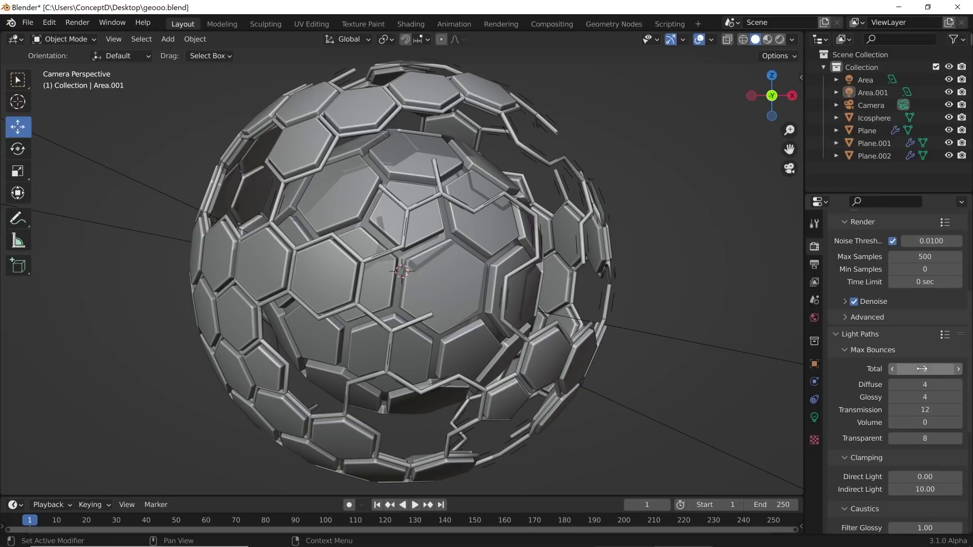
click(930, 385)
text(1)
key(Return)
click(930, 397)
text(1)
key(Return)
Set the Transmission max bounces to 1 and the Transparent max bounces to 0.
click(931, 404)
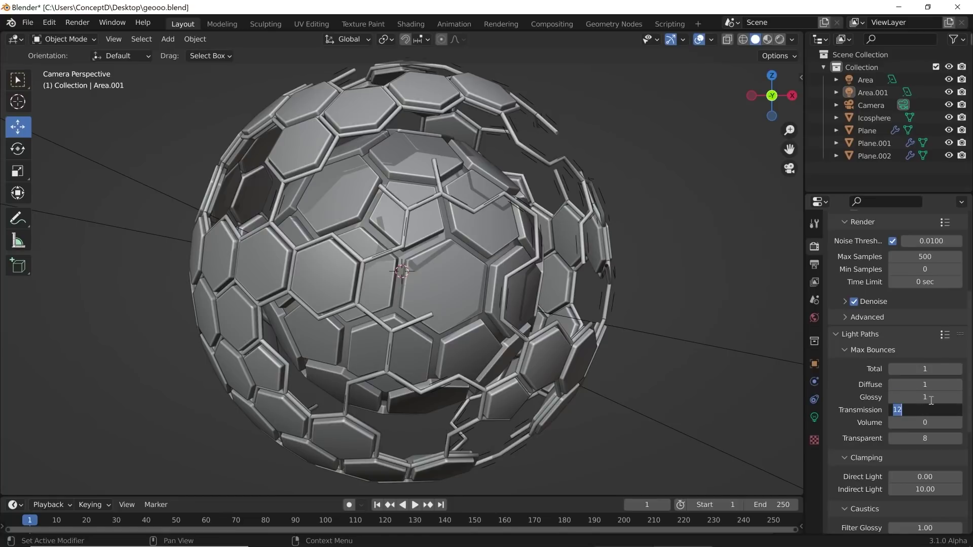
text(1)
key(Return)
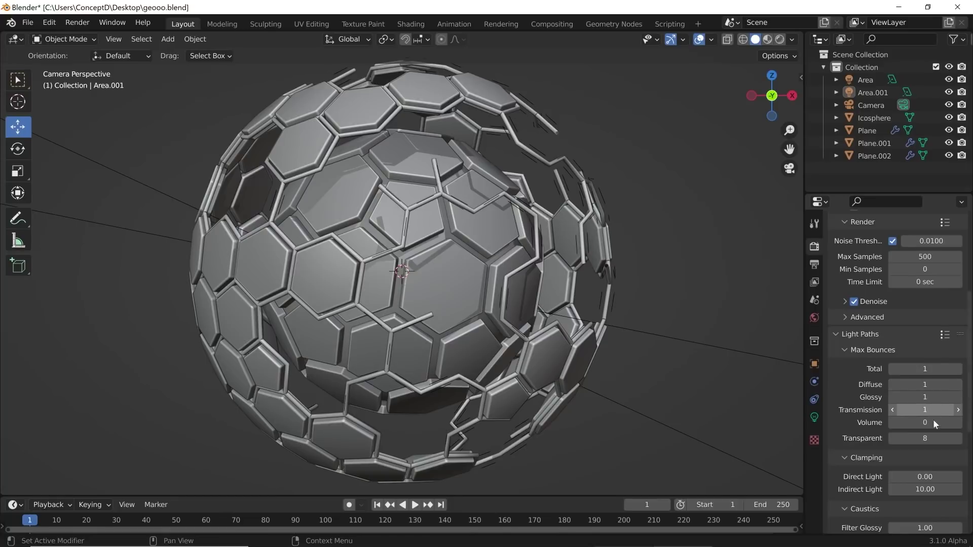
click(921, 438)
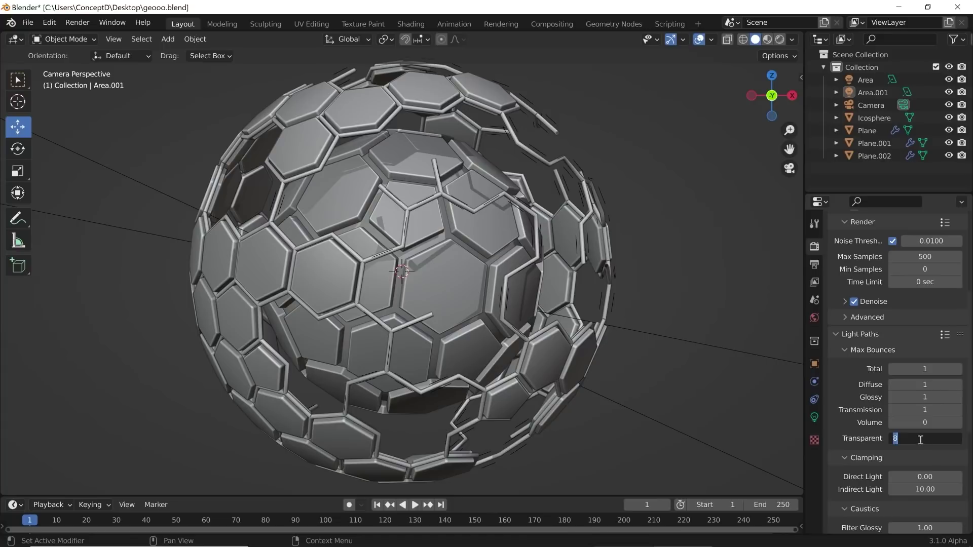
text(0)
key(Return)
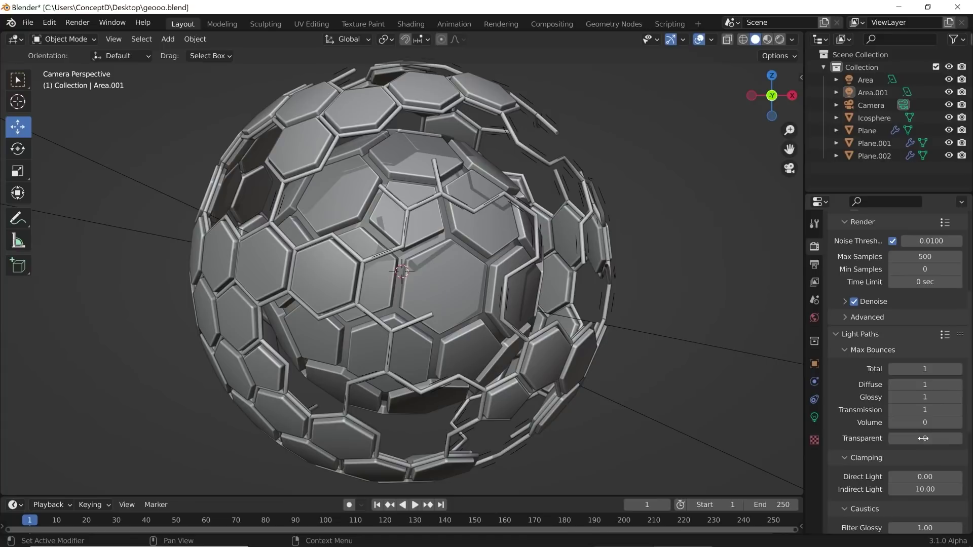
Disable both Reflective and Refractive caustics in the Light Paths settings.
scroll(906, 449, down, 5)
scroll(906, 449, down, 1)
click(893, 404)
click(893, 391)
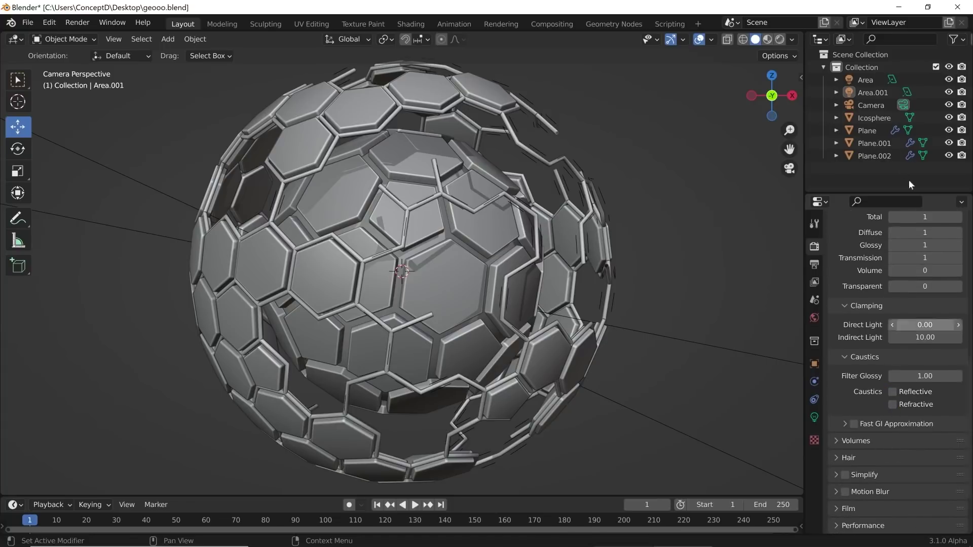
Render the camera view as a still image and inspect the result in the Rendering workspace.
scroll(290, 185, down, 2)
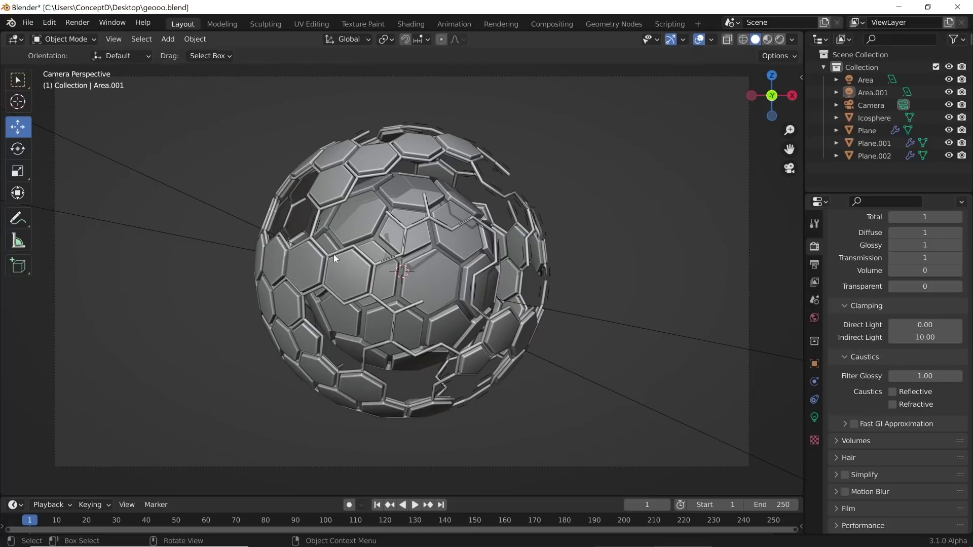
click(77, 22)
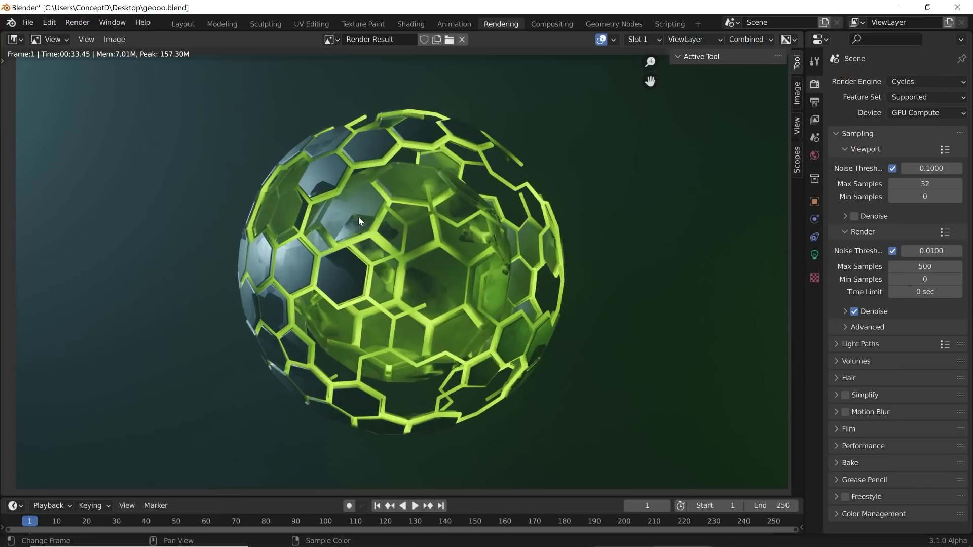
scroll(359, 220, down, 1)
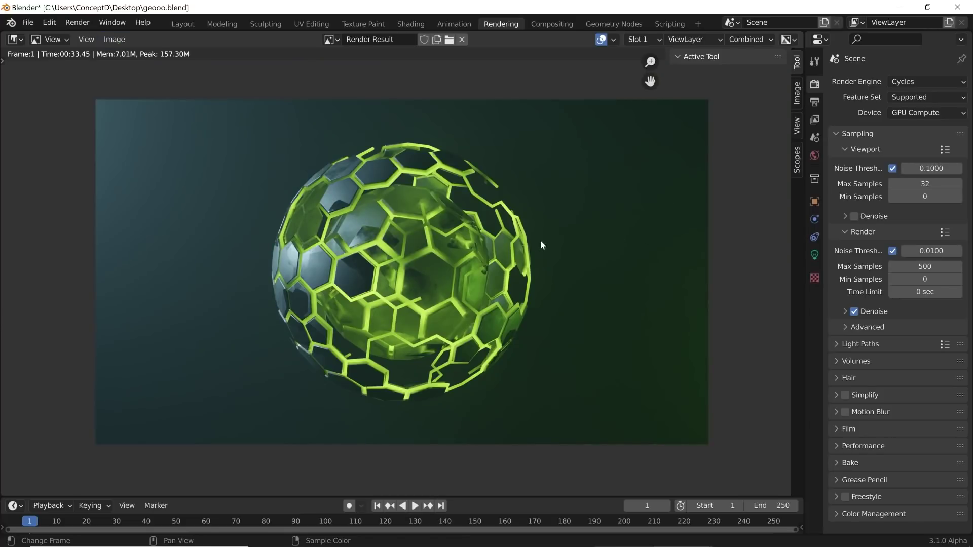
scroll(573, 241, up, 1)
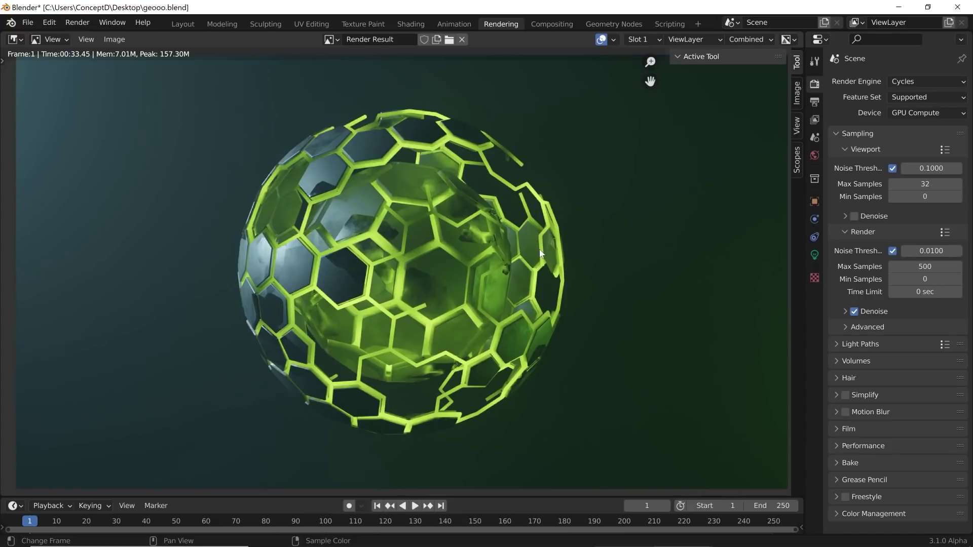